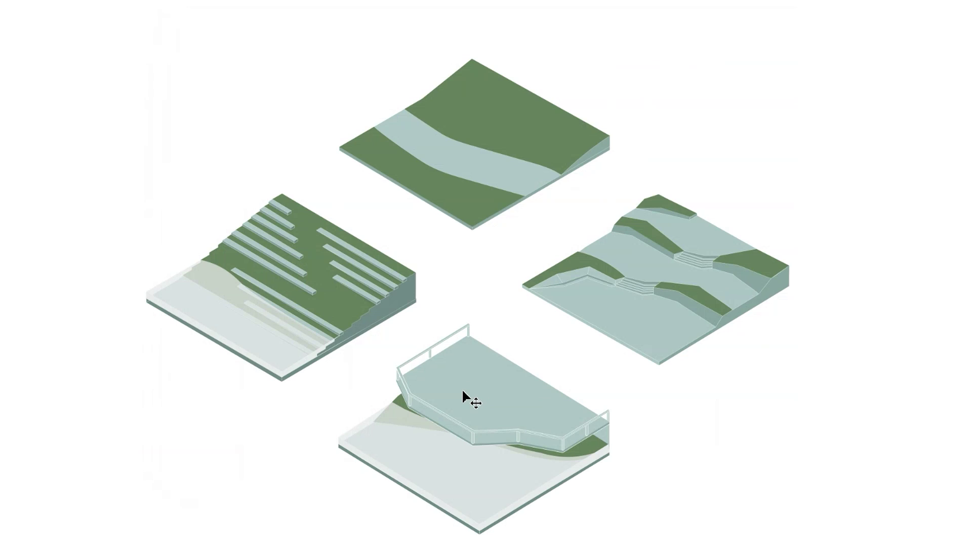
pyautogui.click(461, 388)
pyautogui.click(617, 269)
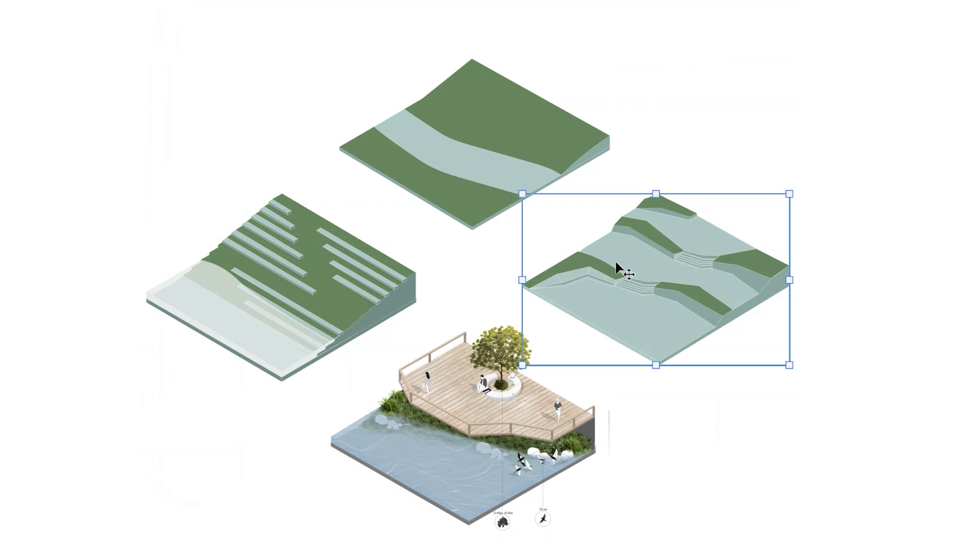
pyautogui.click(516, 149)
pyautogui.click(344, 301)
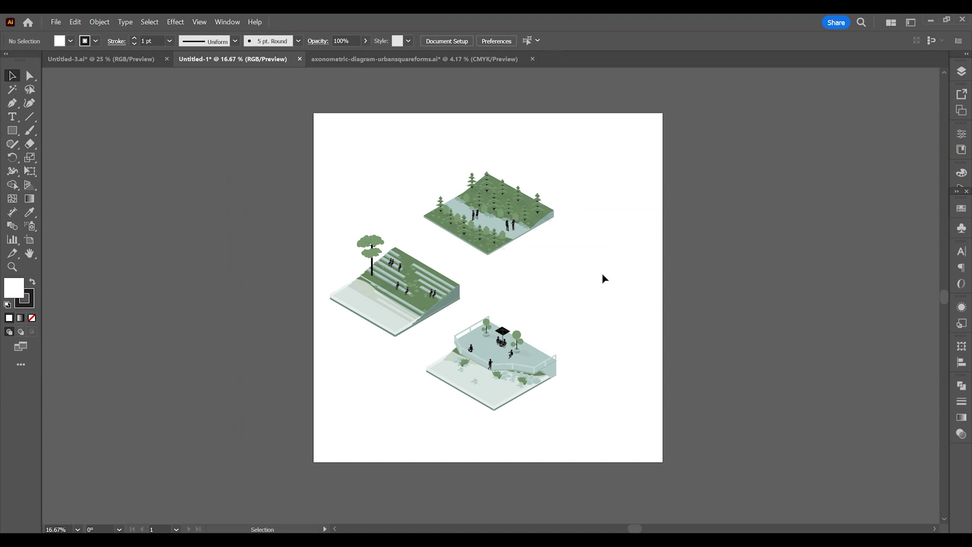
pyautogui.click(514, 214)
pyautogui.click(397, 310)
pyautogui.click(522, 371)
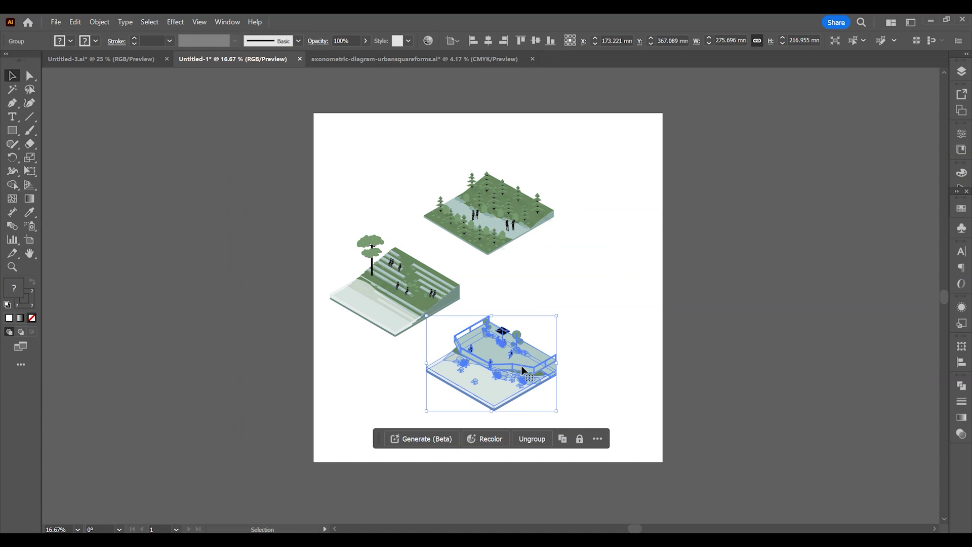
pyautogui.click(586, 312)
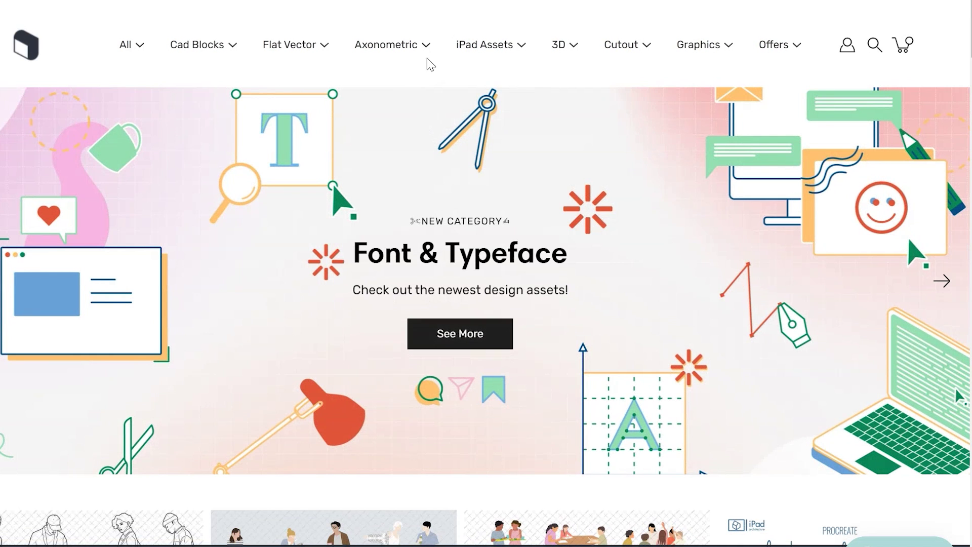
# - Switch to the asset website, browse the Axonometric Diagram collection and view the Axonometric Diagram Urban Square Forms product page
pyautogui.moveTo(426, 51)
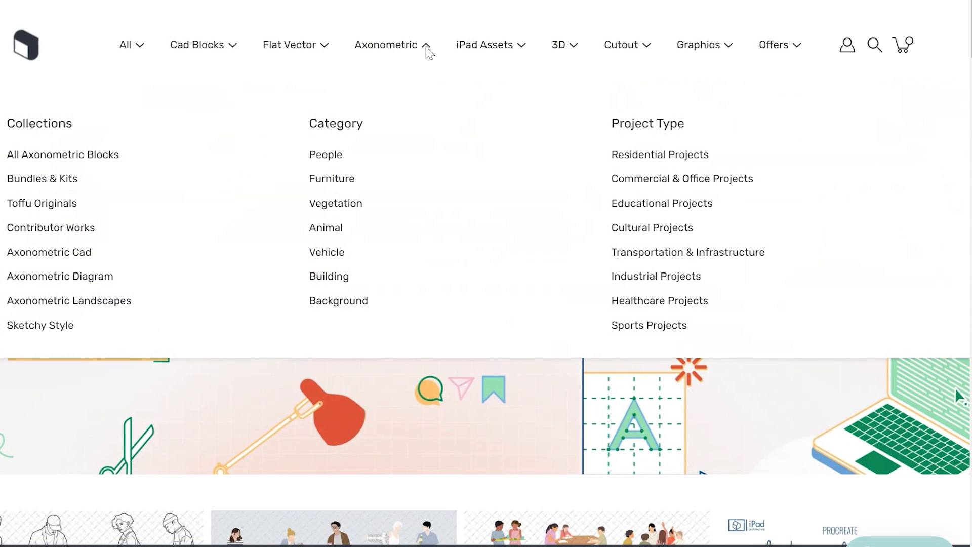
pyautogui.click(74, 277)
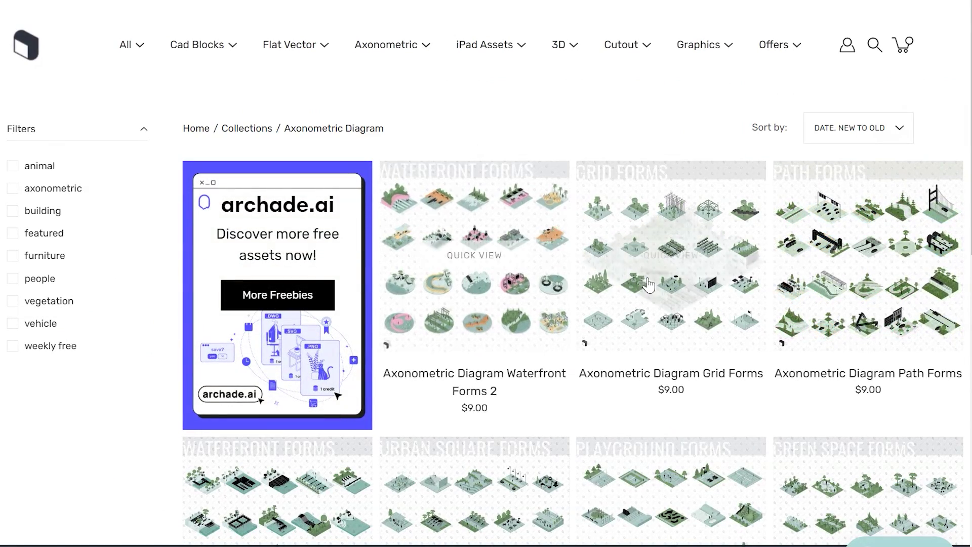
pyautogui.scroll(-5, 648, 285)
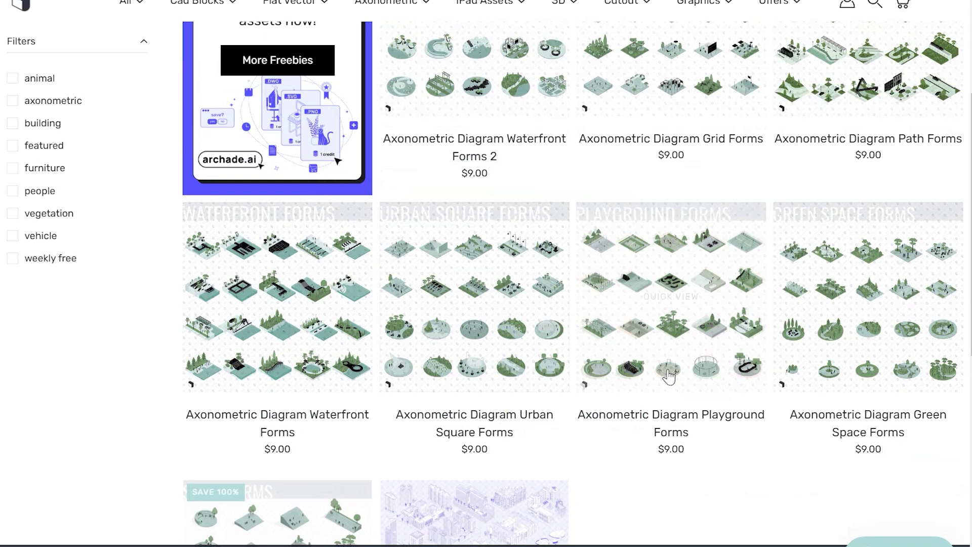
pyautogui.click(500, 368)
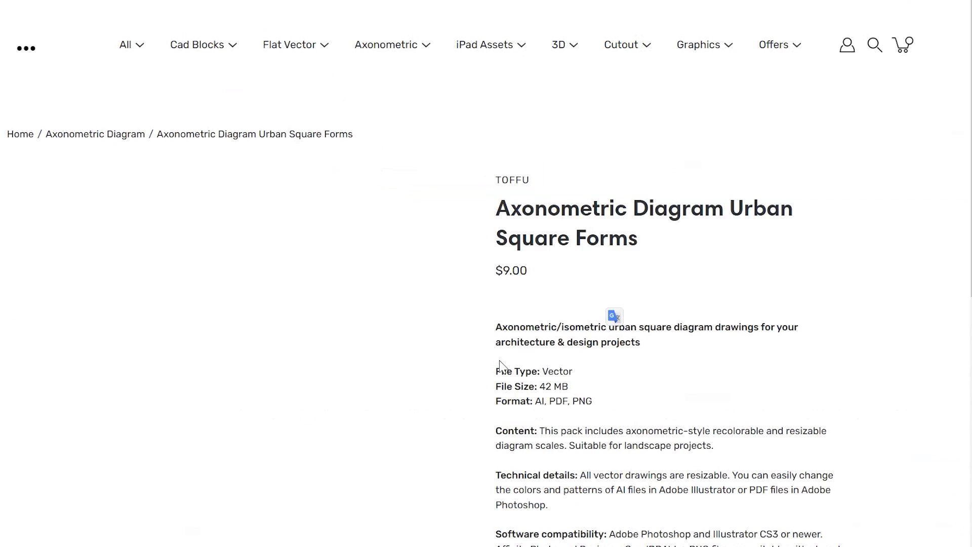
pyautogui.scroll(-2, 500, 368)
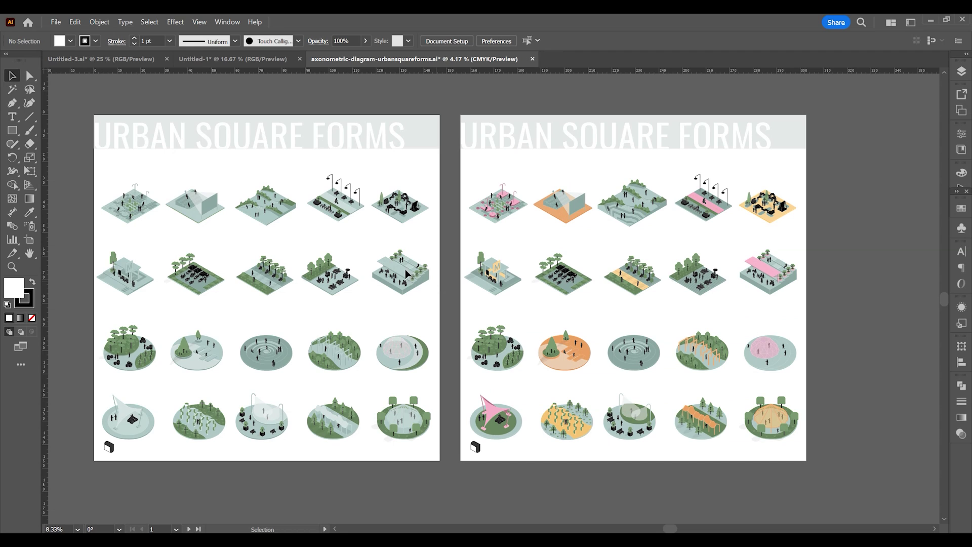
# - Copy the terraced hill diagram from the first row of axonometric-diagram-urbansquareforms.ai into the Untitled-1 document
pyautogui.scroll(3, 221, 214)
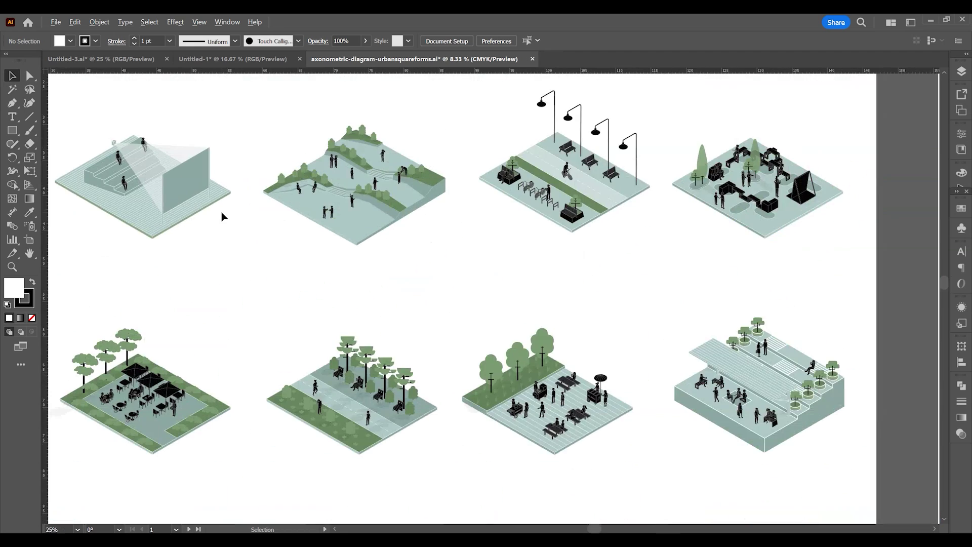
pyautogui.click(357, 175)
pyautogui.press('a')
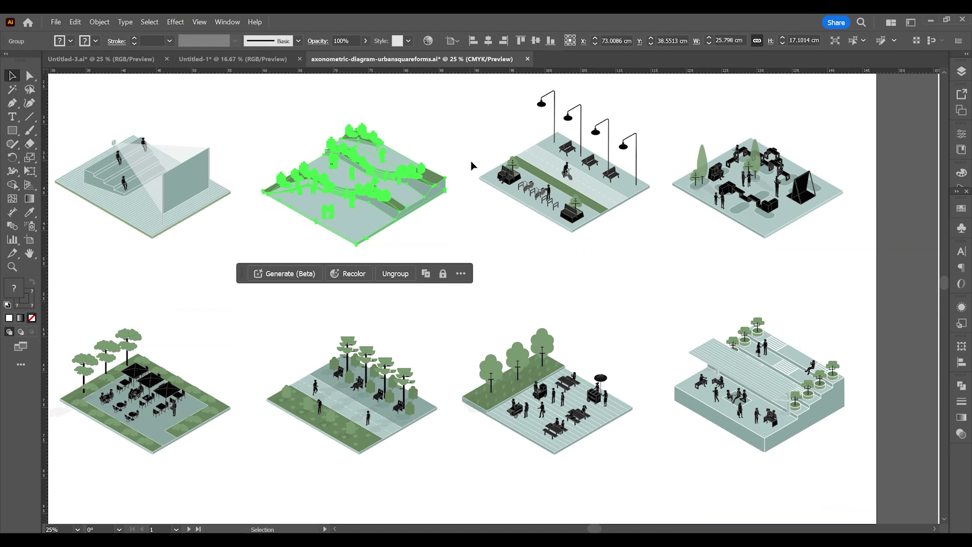
pyautogui.click(226, 60)
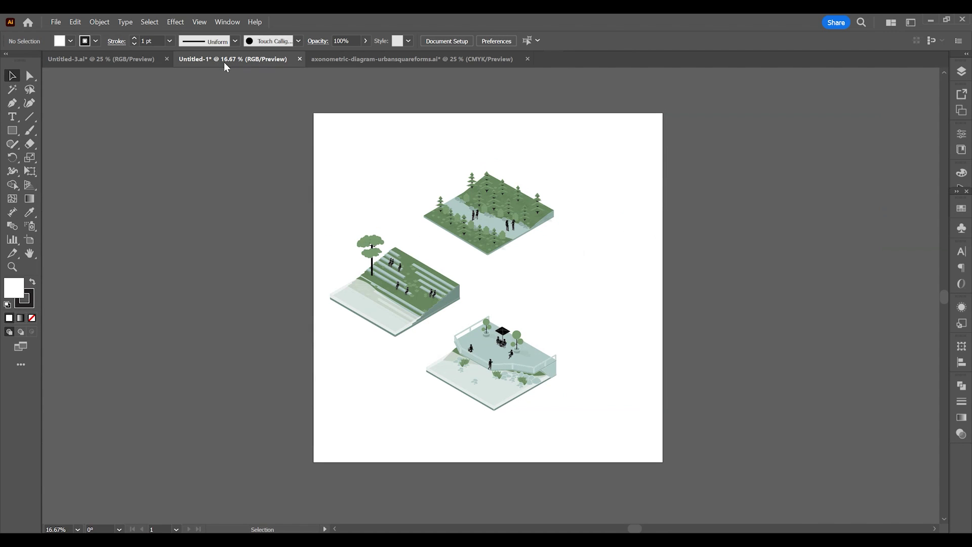
pyautogui.hotkey('ctrl', 'v')
# - Scale the pasted terraced hill diagram to about 278 mm wide, matching the forest path diagram, and place it opposite the stepped waterfront diagram
pyautogui.moveTo(494, 283); pyautogui.dragTo(488, 217)
pyautogui.moveTo(548, 271); pyautogui.dragTo(553, 273)
pyautogui.moveTo(427, 190); pyautogui.dragTo(424, 188)
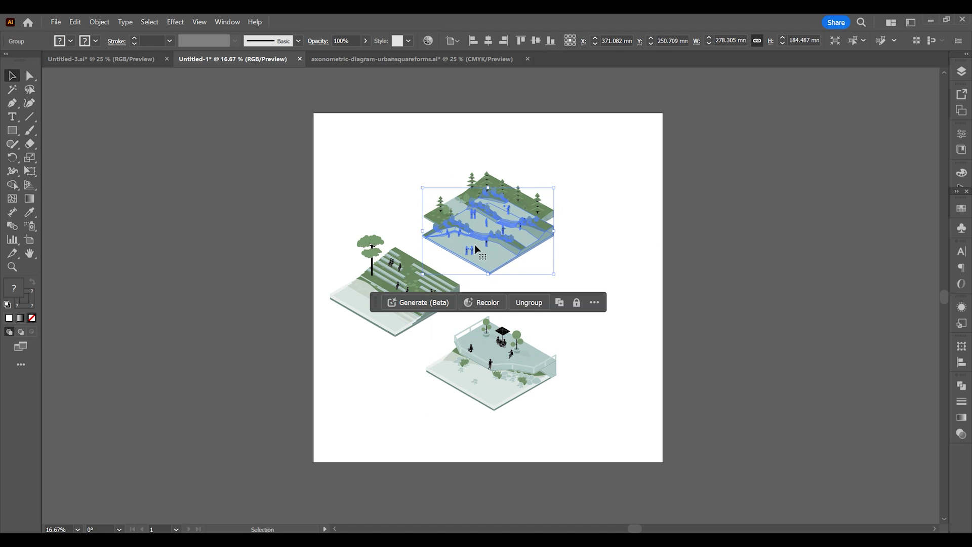
pyautogui.moveTo(474, 245); pyautogui.dragTo(560, 299)
pyautogui.click(538, 253)
# - Isolate the forest path diagram and delete the four people standing on its path
pyautogui.scroll(1, 506, 268)
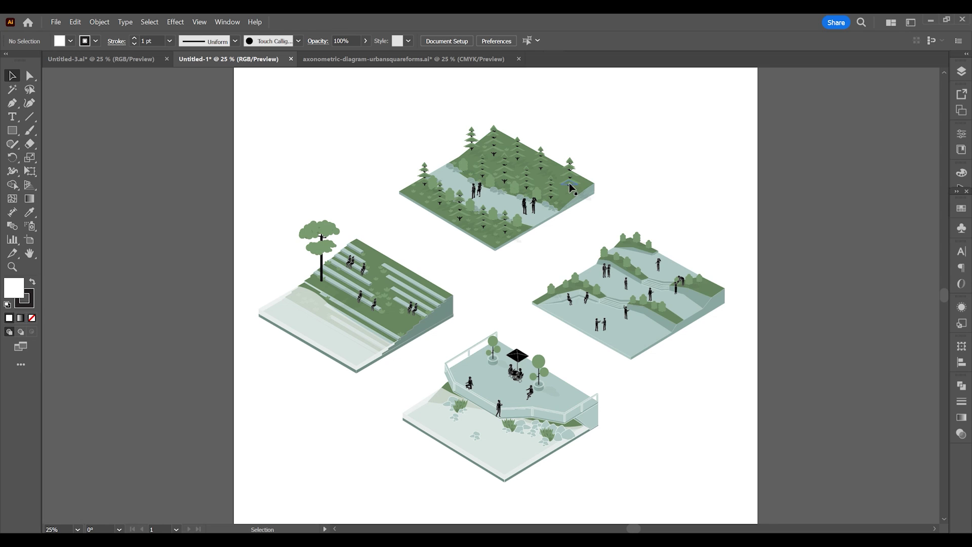
pyautogui.doubleClick(525, 204)
pyautogui.scroll(1, 498, 161)
pyautogui.click(534, 228)
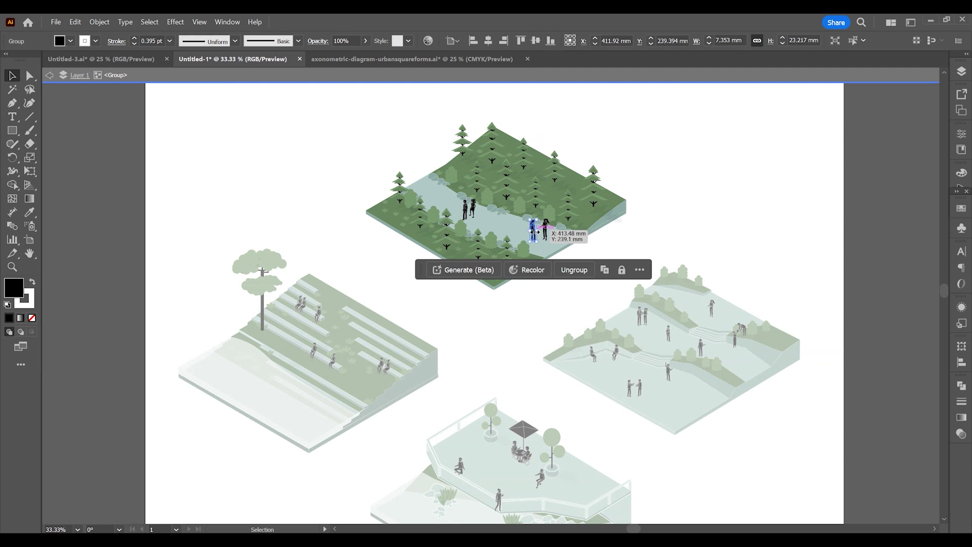
pyautogui.press('Delete')
pyautogui.click(544, 232)
pyautogui.press('Delete')
pyautogui.click(466, 208)
pyautogui.click(474, 209)
pyautogui.press('Delete')
# - Delete all trees, bushes and ground plants from the forest path diagram, leaving only the bare terrain and path
pyautogui.click(478, 192)
pyautogui.press('Delete')
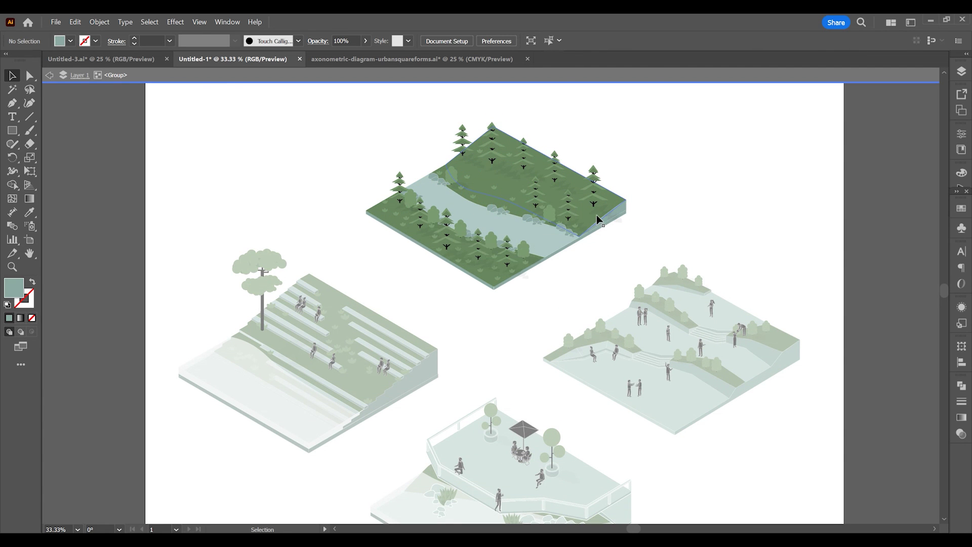
pyautogui.hotkey('ctrl', 'a')
pyautogui.press('Delete')
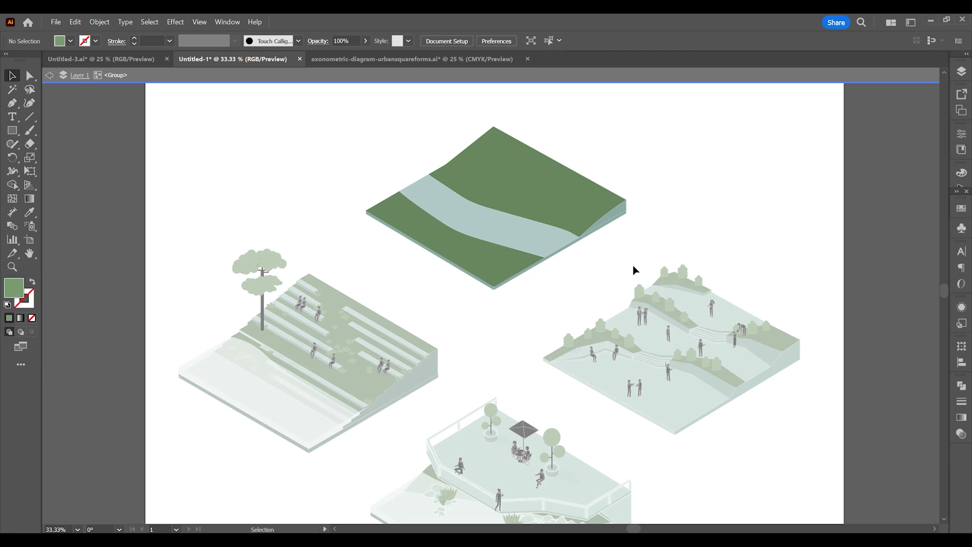
pyautogui.doubleClick(604, 231)
# - Isolate the stepped waterfront diagram and delete its large tree and all low plants on the slope
pyautogui.doubleClick(265, 280)
pyautogui.doubleClick(265, 284)
pyautogui.press('Delete')
pyautogui.click(381, 350)
pyautogui.press('Delete')
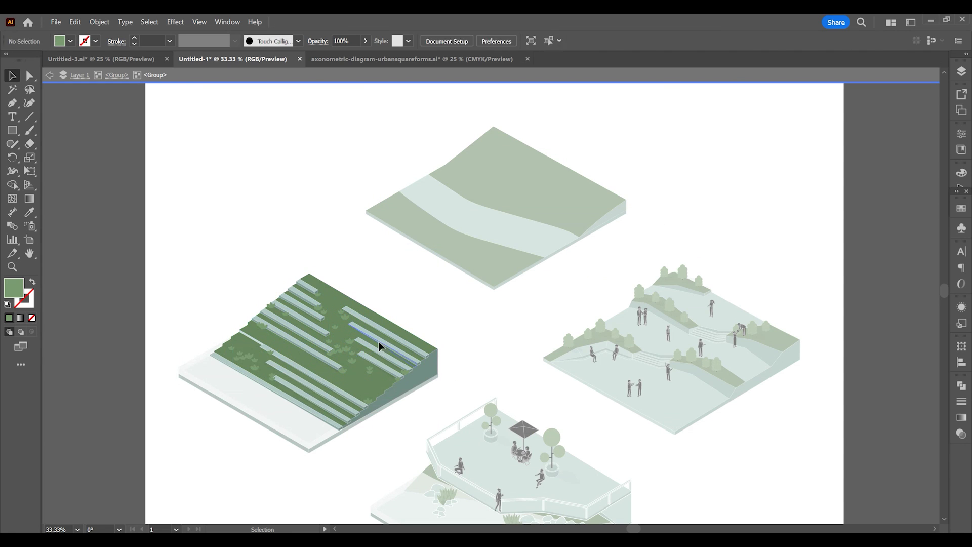
pyautogui.moveTo(440, 419); pyautogui.dragTo(204, 297)
pyautogui.press('Delete')
pyautogui.doubleClick(410, 311)
# - Delete all the seated and standing people from the steps of the stepped waterfront diagram
pyautogui.doubleClick(332, 361)
pyautogui.click(332, 360)
pyautogui.keyDown('shift'); pyautogui.click(314, 349); pyautogui.keyUp('shift')
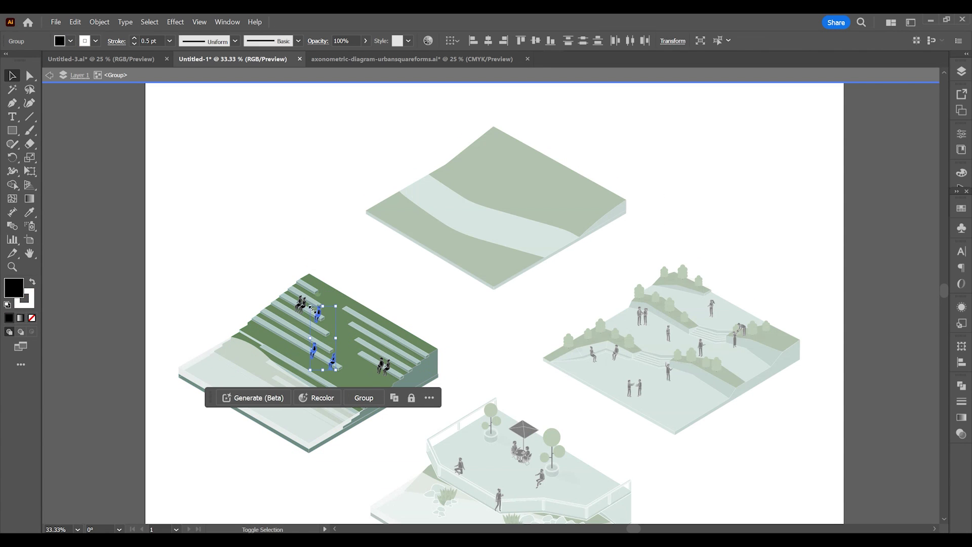
pyautogui.keyDown('shift'); pyautogui.click(303, 305); pyautogui.keyUp('shift')
pyautogui.keyDown('shift'); pyautogui.click(380, 363); pyautogui.keyUp('shift')
pyautogui.keyDown('shift'); pyautogui.click(387, 366); pyautogui.keyUp('shift')
pyautogui.press('Delete')
pyautogui.doubleClick(476, 321)
# - Isolate the terraced hill diagram and delete all the people while keeping its base terrain
pyautogui.doubleClick(668, 334)
pyautogui.click(668, 334)
pyautogui.click(749, 355)
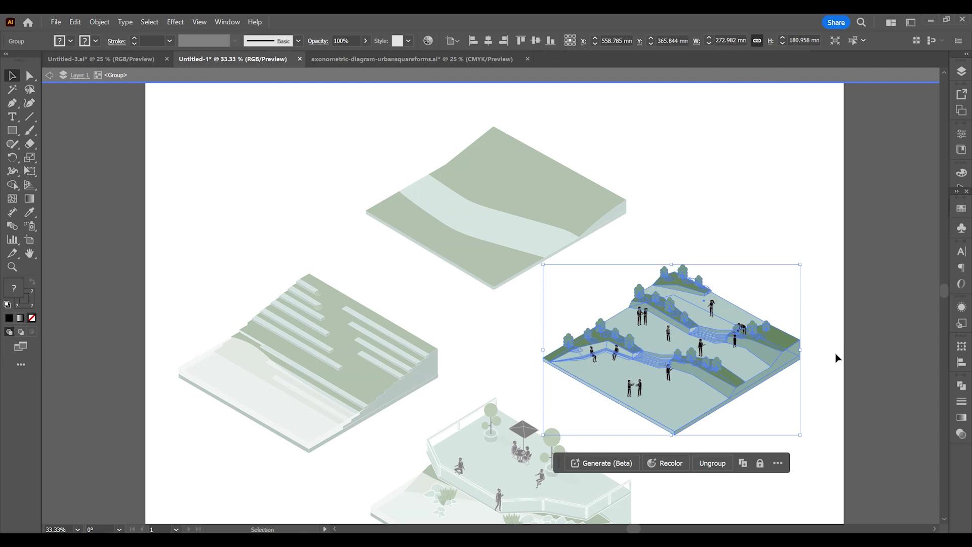
pyautogui.hotkey('ctrl', '2')
pyautogui.moveTo(572, 412); pyautogui.dragTo(752, 311)
pyautogui.press('Delete')
# - Delete all the bushes and the loose lines around them from the terraced hill diagram
pyautogui.doubleClick(669, 307)
pyautogui.click(724, 316)
pyautogui.moveTo(806, 258); pyautogui.dragTo(559, 367)
pyautogui.keyDown('shift'); pyautogui.click(637, 376); pyautogui.keyUp('shift')
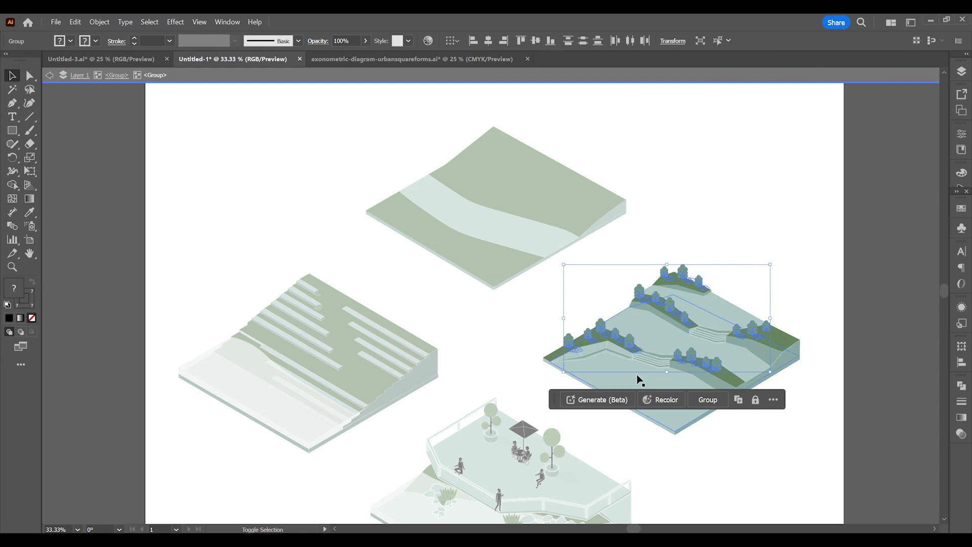
pyautogui.press('Delete')
pyautogui.doubleClick(780, 263)
# - Isolate the waterfront deck diagram and delete its people, umbrella table and potted trees
pyautogui.scroll(-3, 658, 324)
pyautogui.doubleClick(537, 395)
pyautogui.keyDown('shift'); pyautogui.click(462, 366); pyautogui.keyUp('shift')
pyautogui.press('Delete')
pyautogui.click(555, 371)
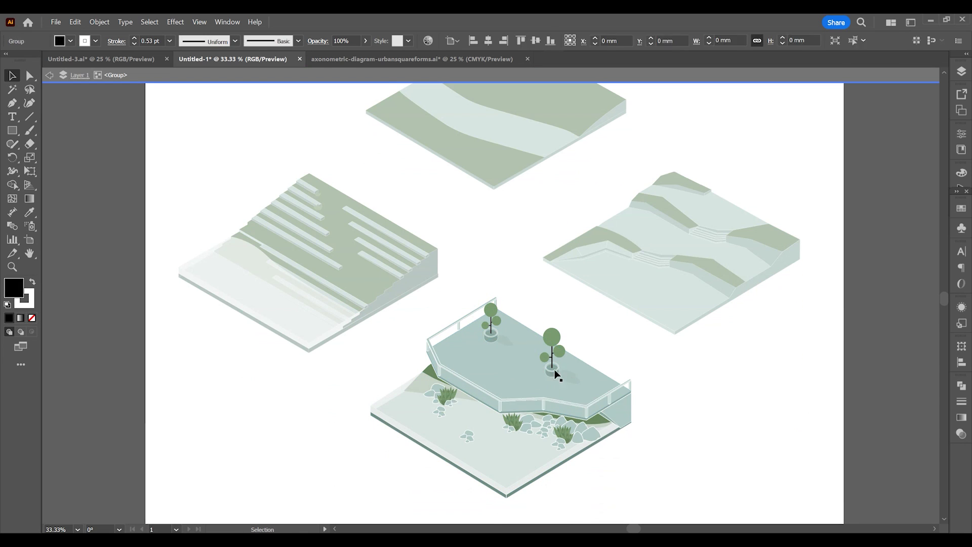
pyautogui.press('Delete')
# - Delete all the rocks and grass tufts along the shoreline and in the water of the waterfront deck diagram
pyautogui.doubleClick(562, 369)
pyautogui.moveTo(612, 464); pyautogui.dragTo(488, 421)
pyautogui.keyDown('shift'); pyautogui.click(600, 437); pyautogui.keyUp('shift')
pyautogui.keyDown('shift'); pyautogui.click(608, 421); pyautogui.keyUp('shift')
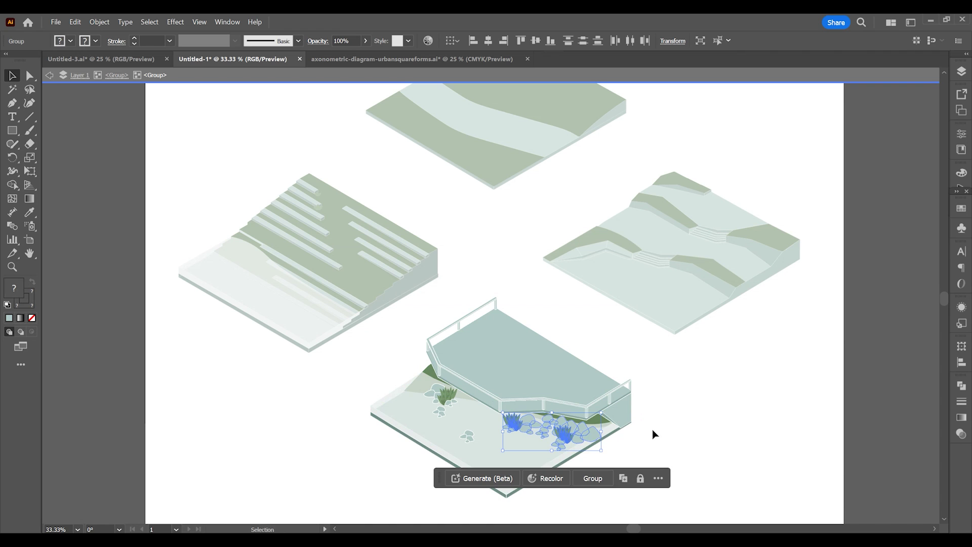
pyautogui.moveTo(571, 425); pyautogui.dragTo(570, 446)
pyautogui.press('Delete')
pyautogui.click(470, 435)
pyautogui.press('Delete')
pyautogui.moveTo(444, 406); pyautogui.dragTo(458, 399)
pyautogui.press('Delete')
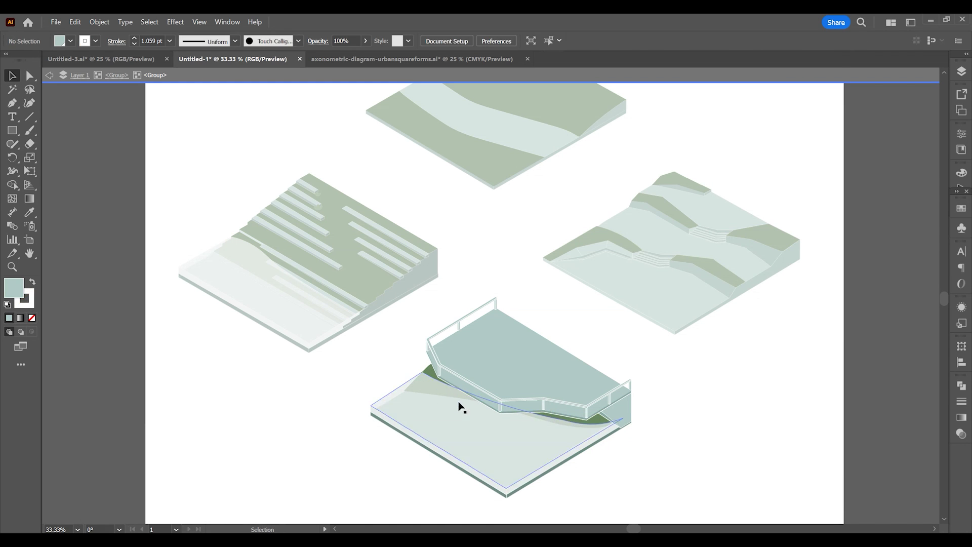
pyautogui.doubleClick(647, 446)
# - Send the side wall shapes at the deck's railing corner behind the other shapes of the waterfront deck diagram
pyautogui.doubleClick(606, 426)
pyautogui.click(613, 420)
pyautogui.rightClick(619, 420)
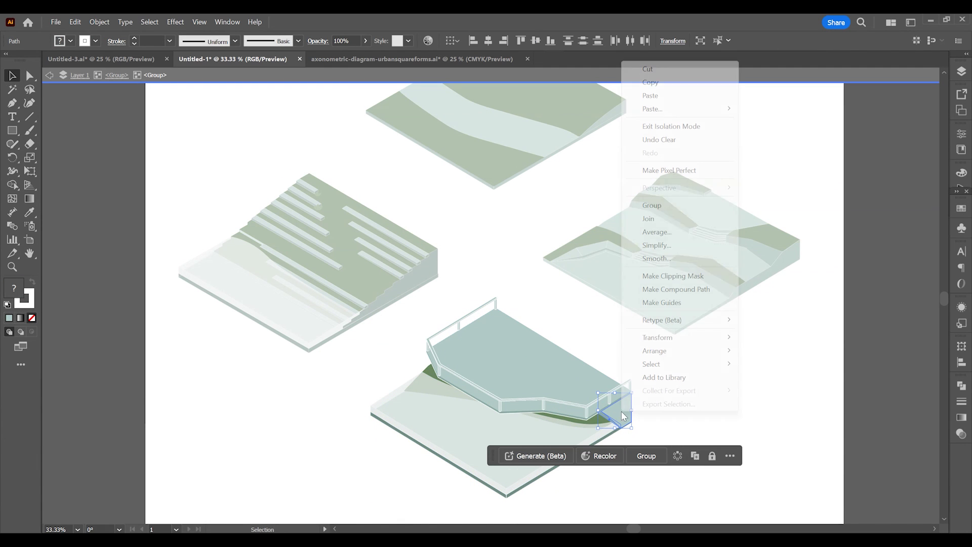
pyautogui.moveTo(675, 355)
pyautogui.click(778, 391)
pyautogui.doubleClick(691, 451)
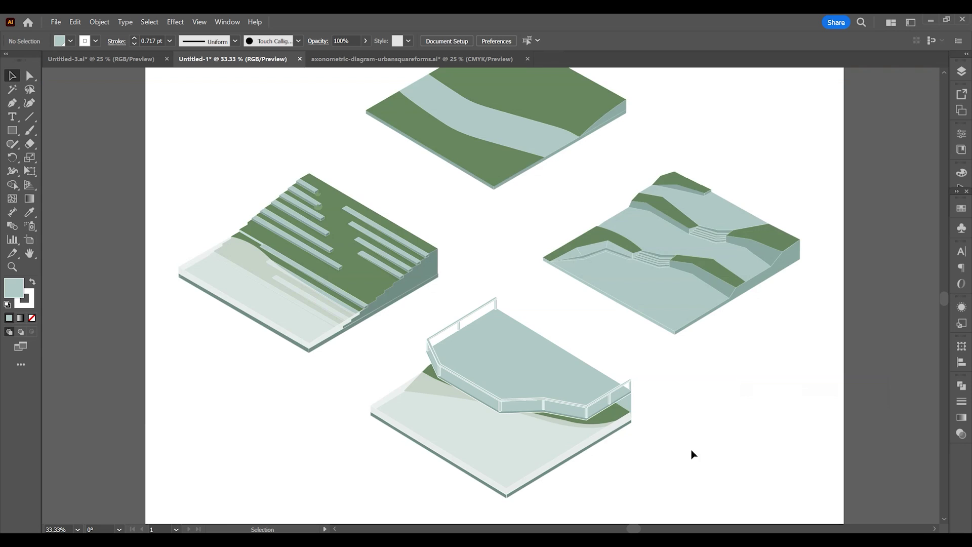
# - Isolate the stepped waterfront diagram so its slope and water shapes can be selected separately
pyautogui.scroll(-2, 610, 454)
pyautogui.scroll(-1, 542, 396)
pyautogui.hotkey('ctrl', '+')
pyautogui.hotkey('ctrl', '+')
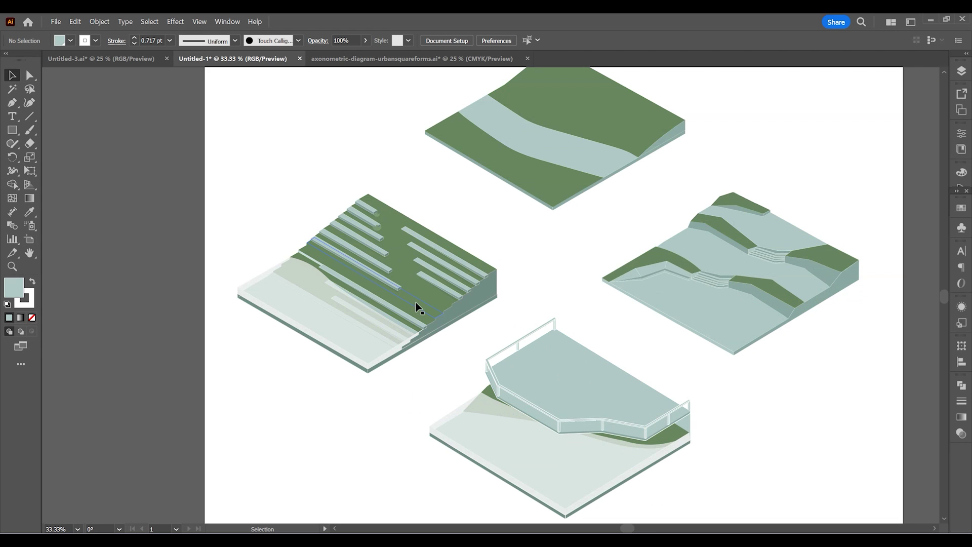
pyautogui.click(392, 306)
pyautogui.doubleClick(357, 328)
pyautogui.moveTo(358, 331); pyautogui.dragTo(271, 309)
pyautogui.hotkey('ctrl', 'z')
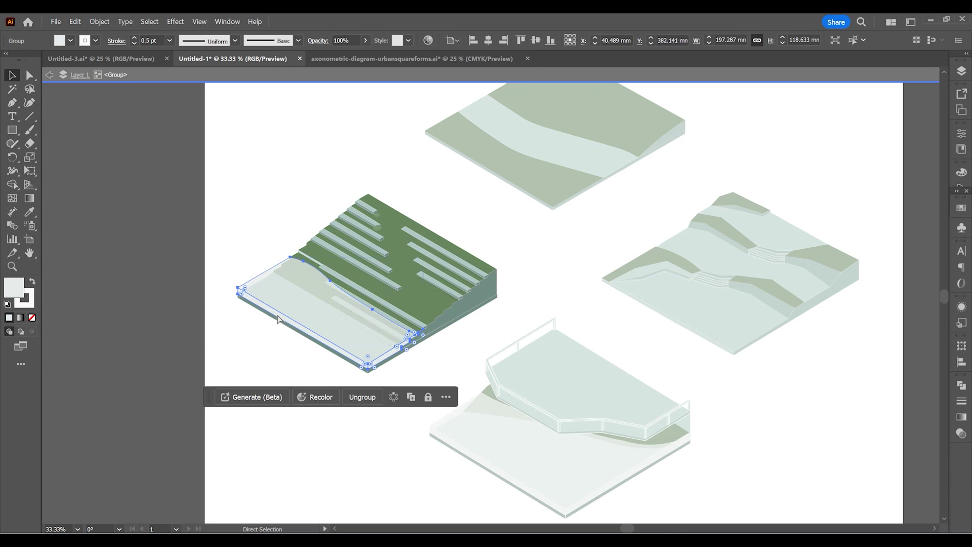
pyautogui.moveTo(426, 275); pyautogui.dragTo(514, 249)
pyautogui.hotkey('ctrl', 'z')
# - Copy the stepped slope shapes without the translucent water overlay and paste them into the Photoshop Untitled-1 document as a smart object
pyautogui.moveTo(531, 289); pyautogui.dragTo(438, 247)
pyautogui.hotkey('ctrl', 'c')
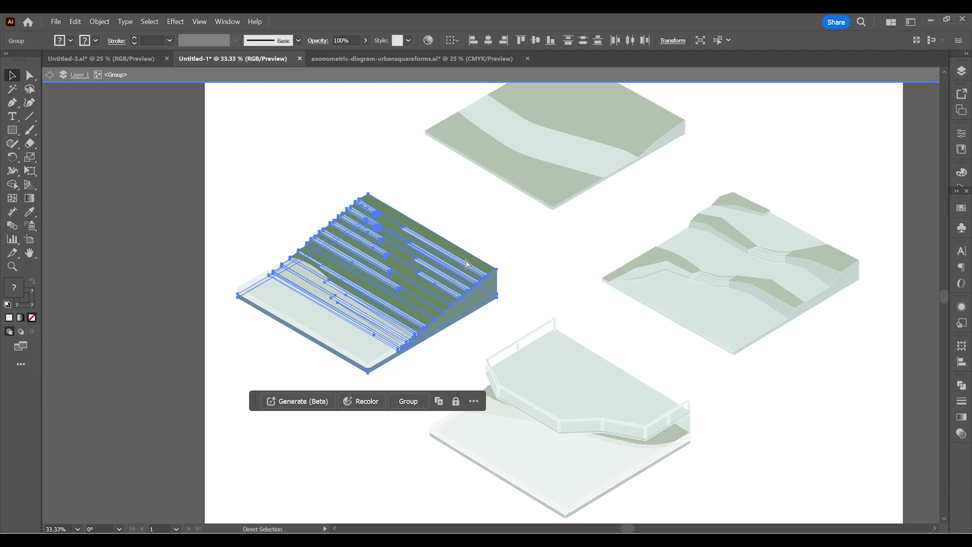
pyautogui.hotkey('alt', 'Tab')
pyautogui.hotkey('ctrl', 'v')
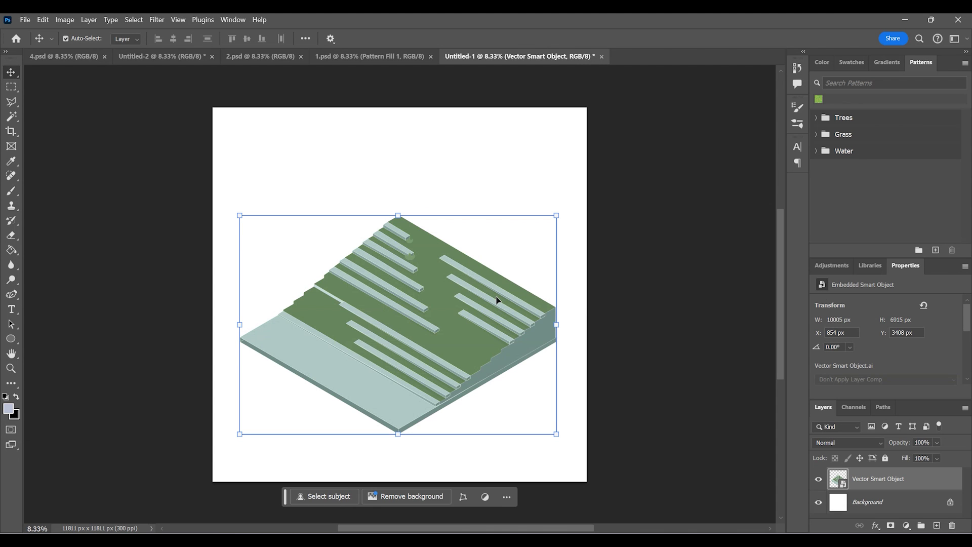
pyautogui.click(580, 302)
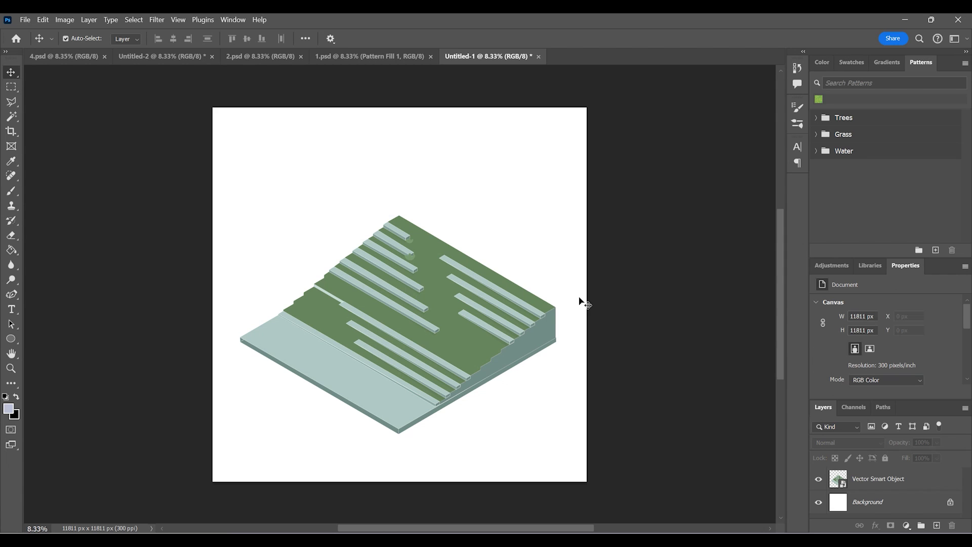
pyautogui.click(495, 330)
# - Copy the translucent water overlay from the stepped diagram in Illustrator and paste it into the Photoshop document as a smart object
pyautogui.hotkey('alt', 'Tab')
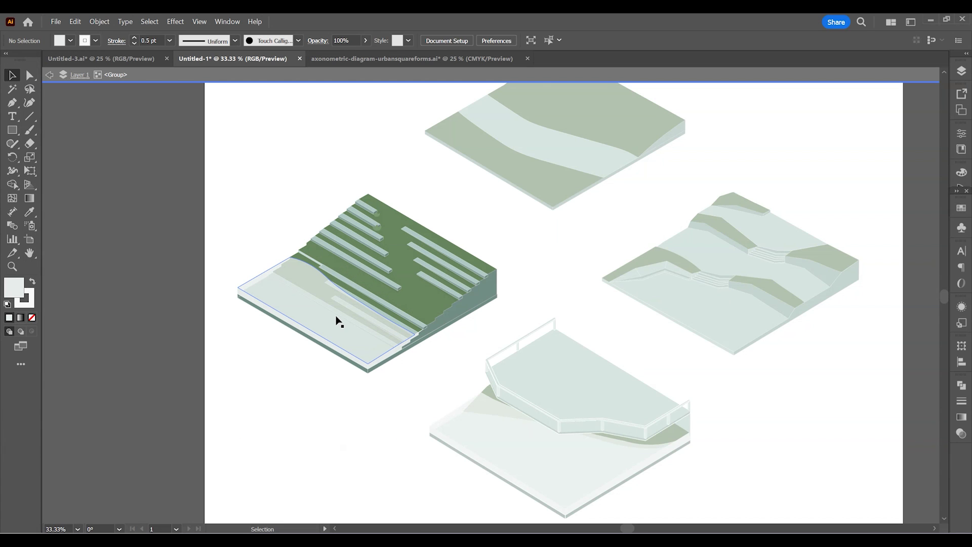
pyautogui.click(336, 319)
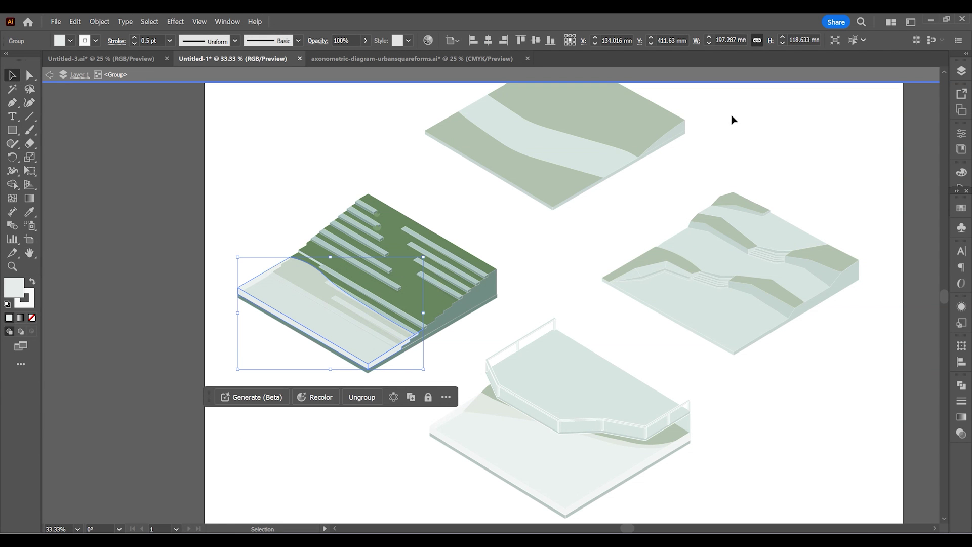
pyautogui.click(759, 168)
pyautogui.hotkey('alt', 'Tab')
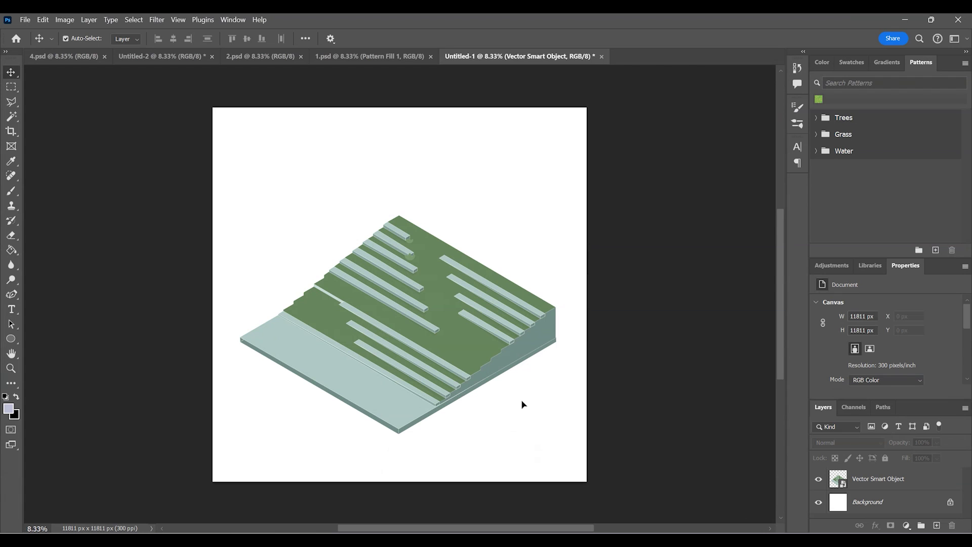
pyautogui.hotkey('ctrl', 'v')
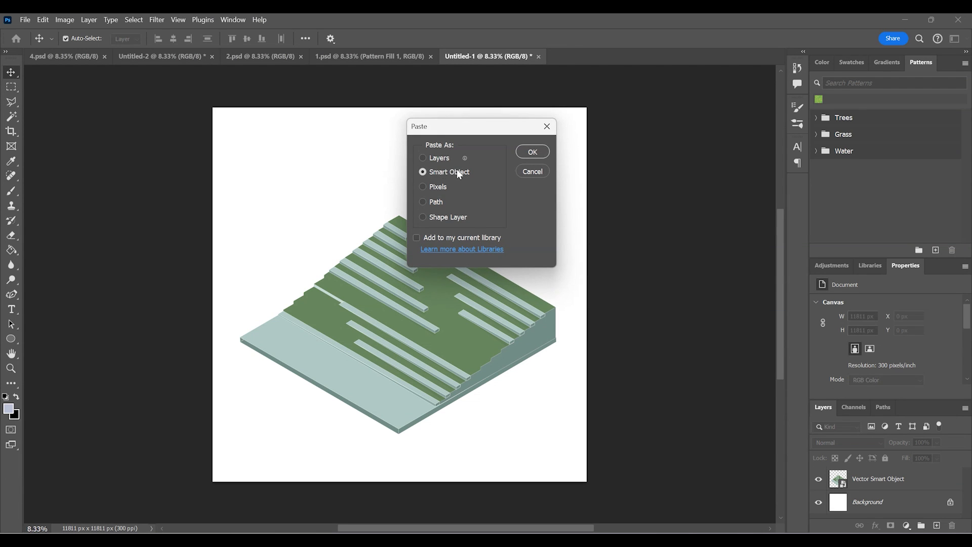
pyautogui.click(546, 152)
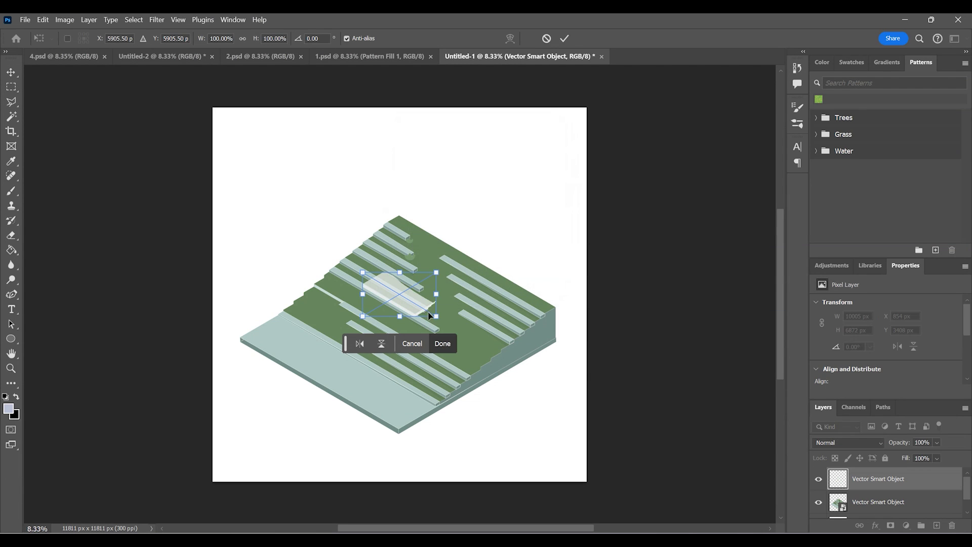
# - Enlarge the pasted water overlay to about 7156 × 4310 px and align it over the slope's lower front area
pyautogui.moveTo(435, 315); pyautogui.dragTo(574, 398)
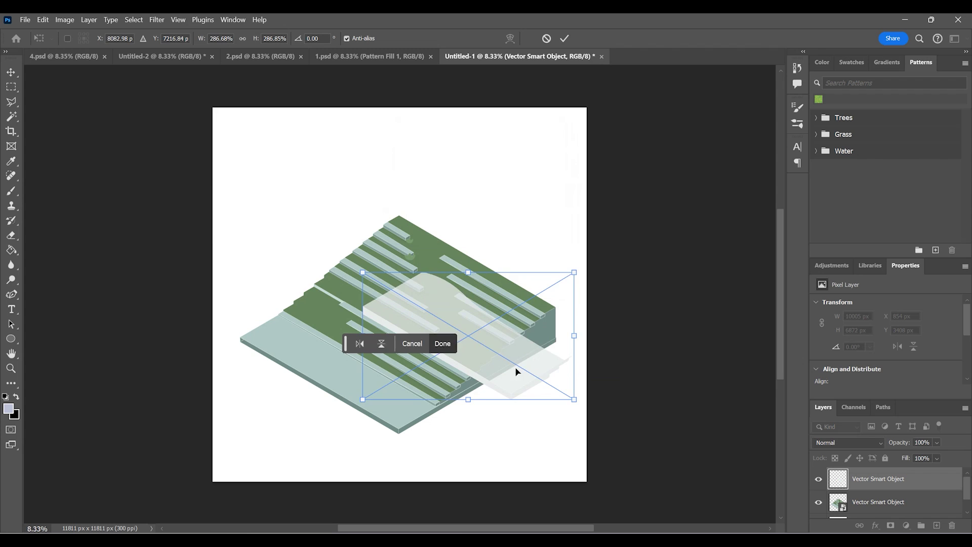
pyautogui.moveTo(516, 373); pyautogui.dragTo(388, 393)
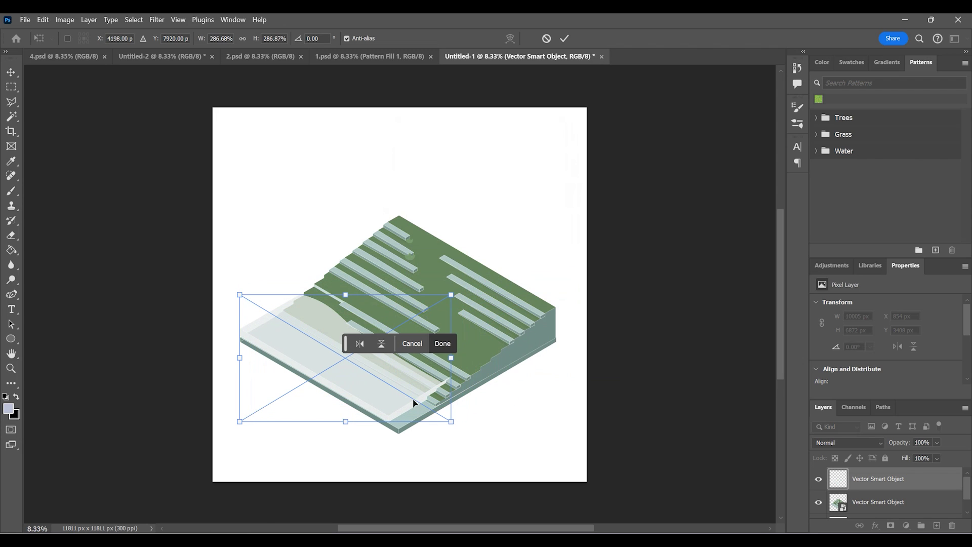
pyautogui.moveTo(449, 423); pyautogui.dragTo(466, 428)
pyautogui.press('Return')
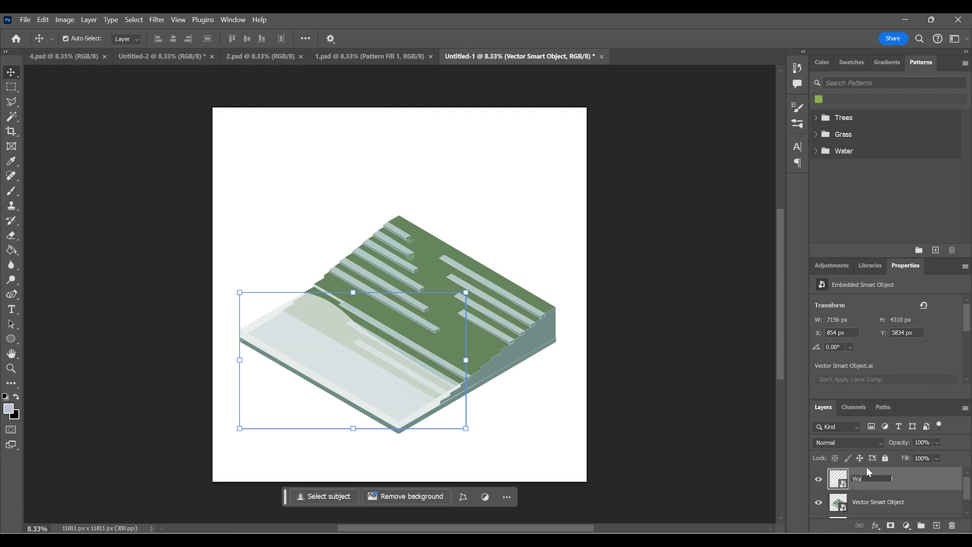
# - Rename the overlay's layer to Water and the slope's layer to Land
pyautogui.doubleClick(881, 501)
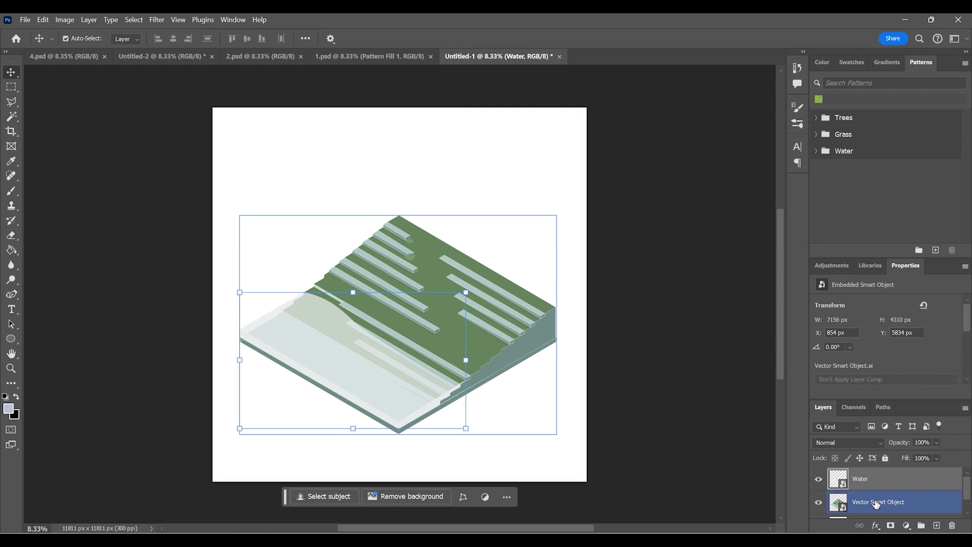
pyautogui.write('L')
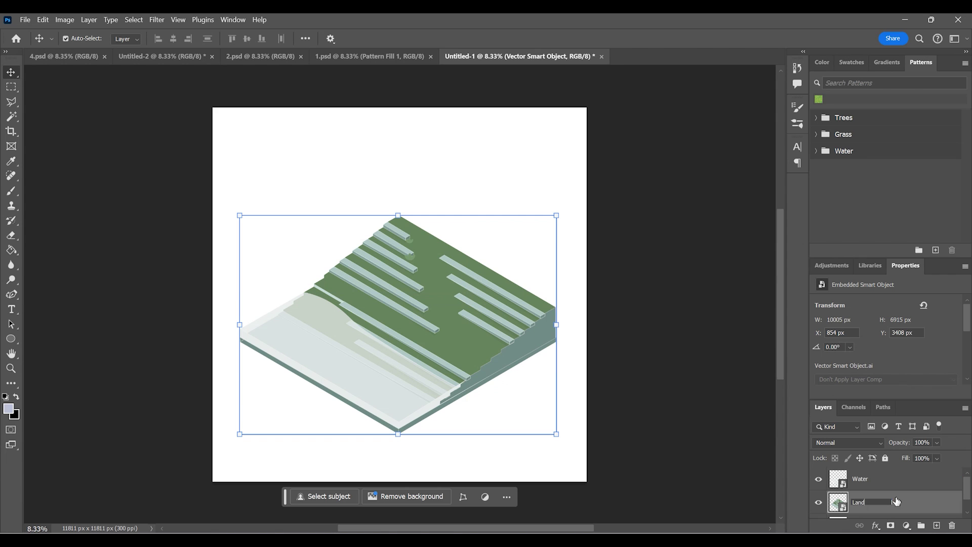
pyautogui.write('and')
pyautogui.press('Return')
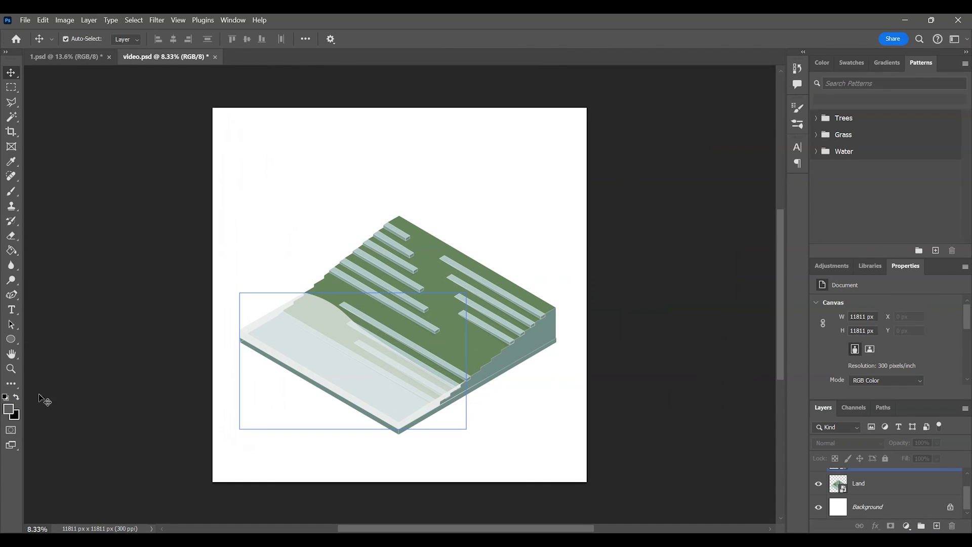
# - Set the foreground color to dark grey 5d5d5d and rasterize the Land smart object for Paint Bucket filling
pyautogui.press('g')
pyautogui.click(13, 413)
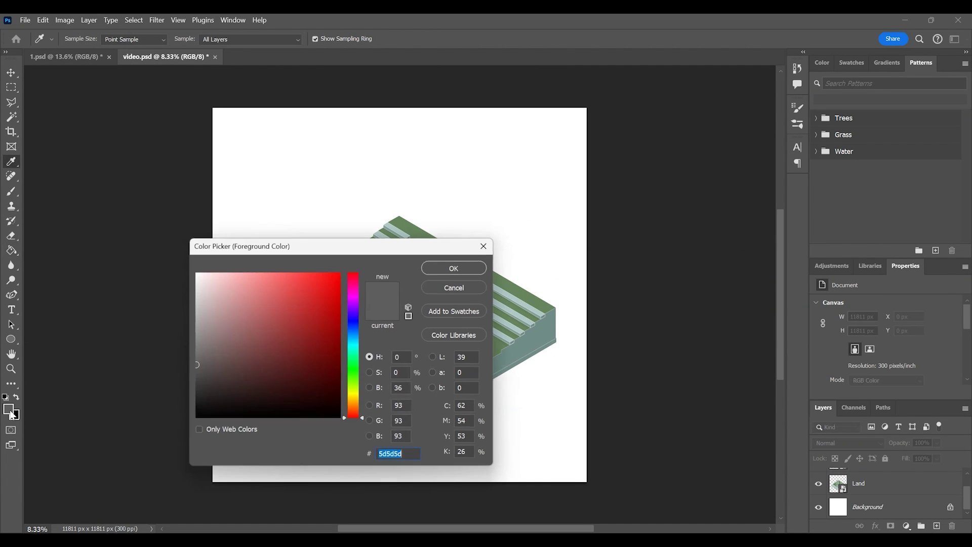
pyautogui.click(449, 269)
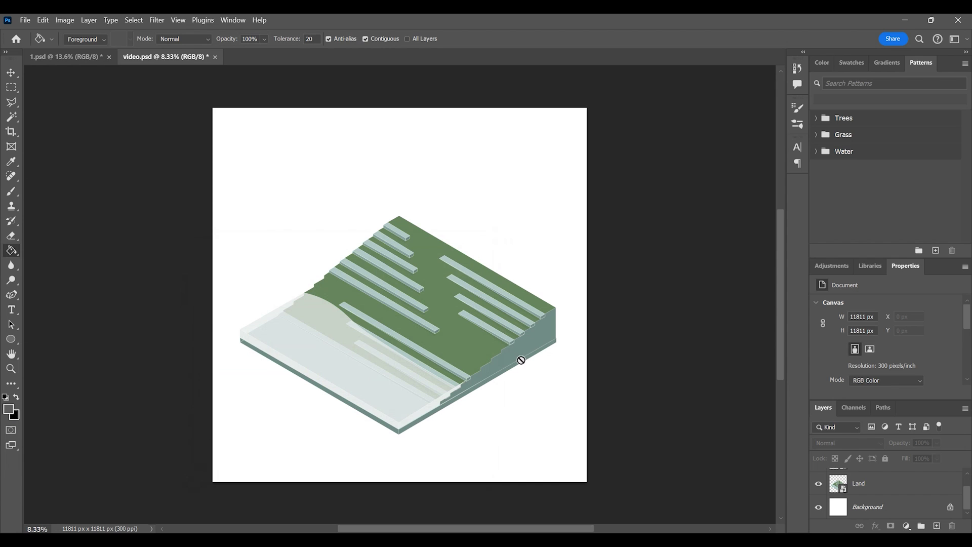
pyautogui.click(858, 475)
pyautogui.click(513, 239)
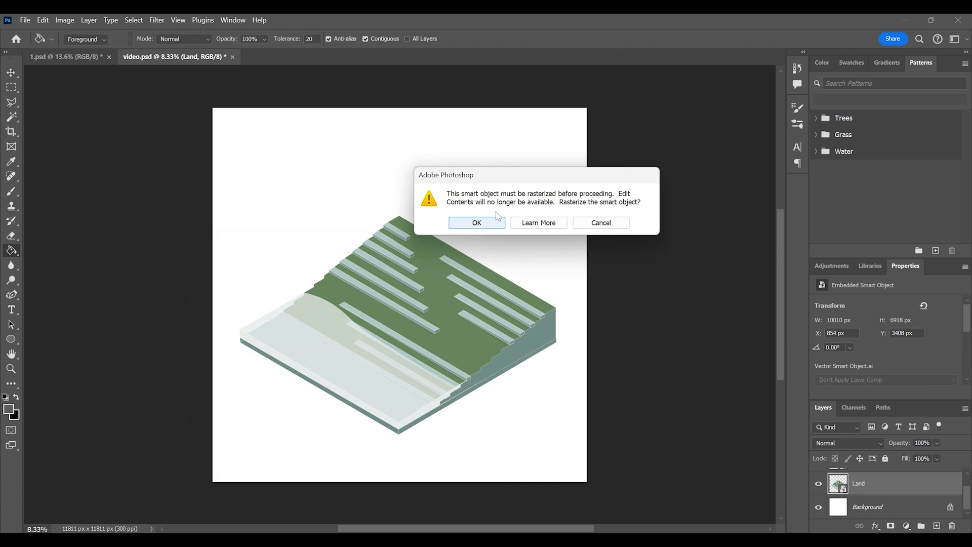
pyautogui.click(476, 223)
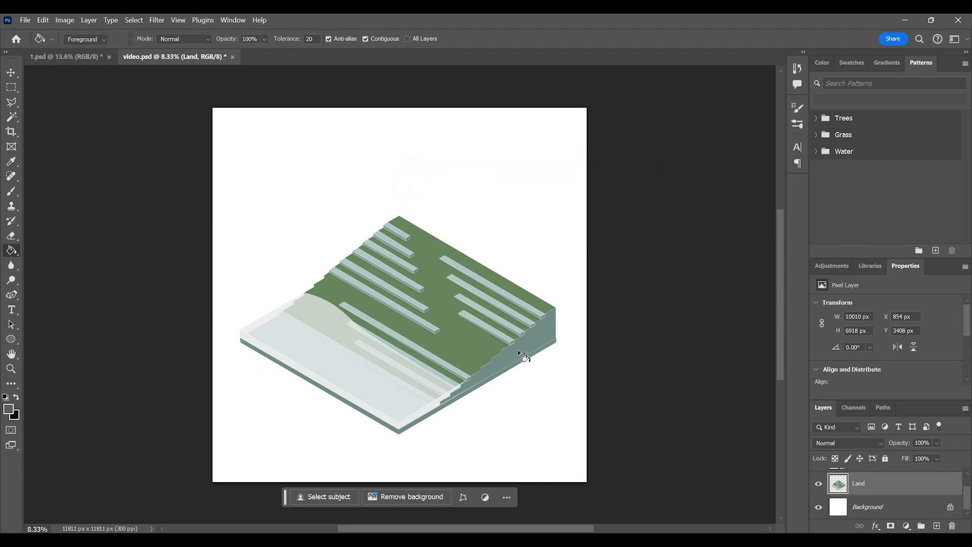
# - Fill the slope's right side face, the thin step outlines and the base edge beneath it with the dark grey
pyautogui.click(522, 352)
pyautogui.scroll(2, 520, 335)
pyautogui.scroll(2, 519, 334)
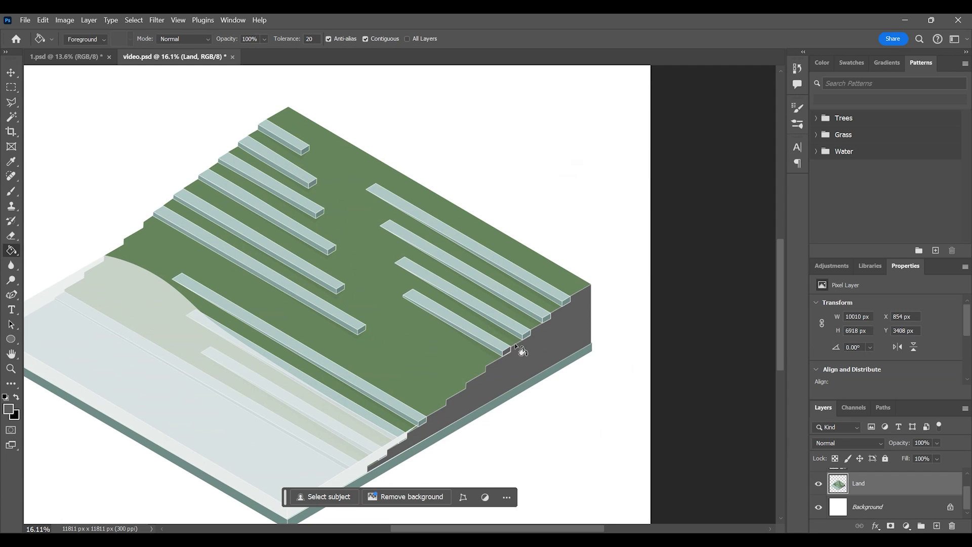
pyautogui.click(510, 352)
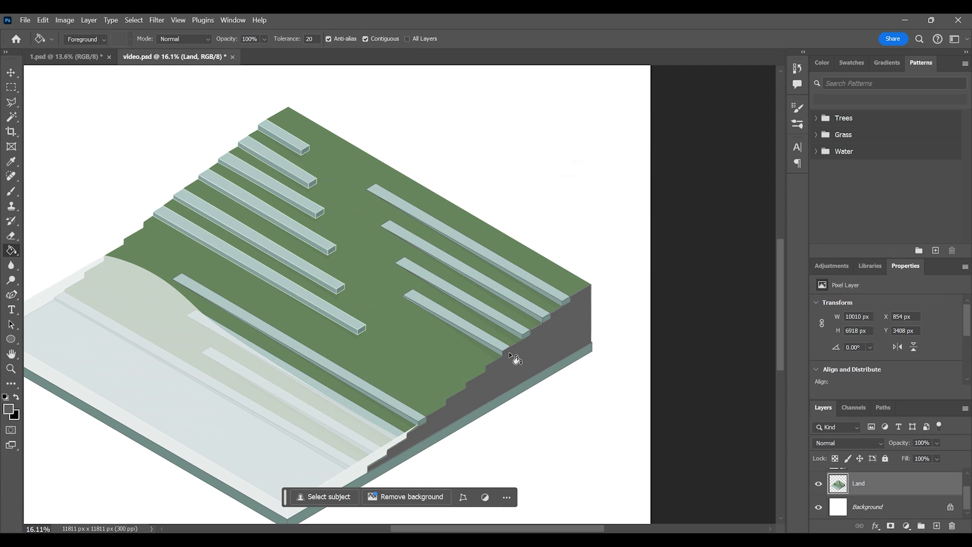
pyautogui.click(507, 398)
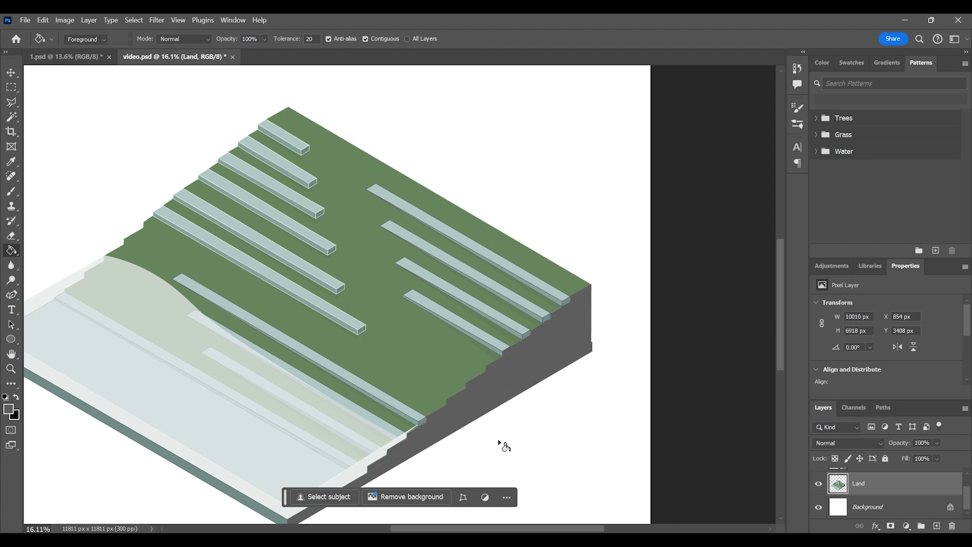
# - Remove the thin sliver sticking out past the slope's right corner using a rectangular selection on the Land layer
pyautogui.scroll(-3, 587, 349)
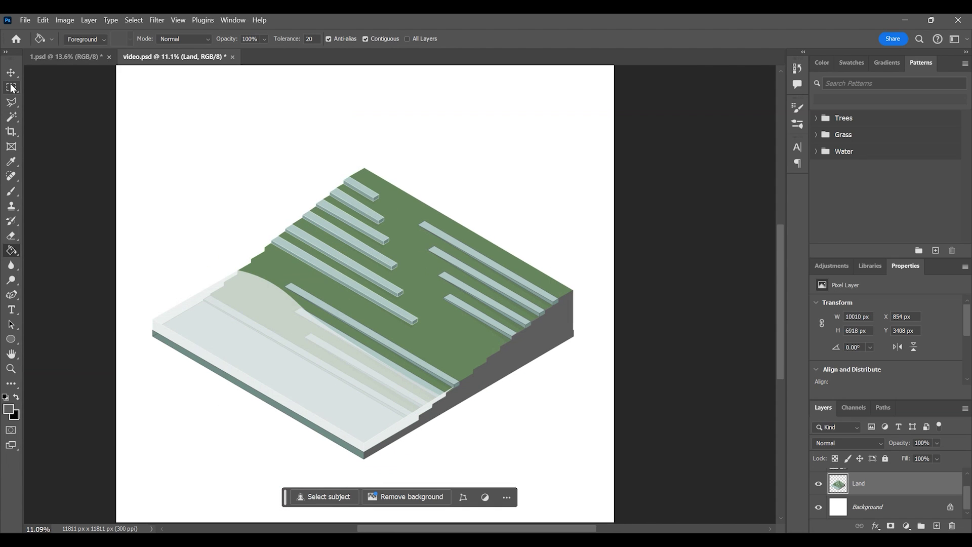
pyautogui.click(11, 87)
pyautogui.moveTo(572, 285); pyautogui.dragTo(591, 373)
pyautogui.click(595, 309)
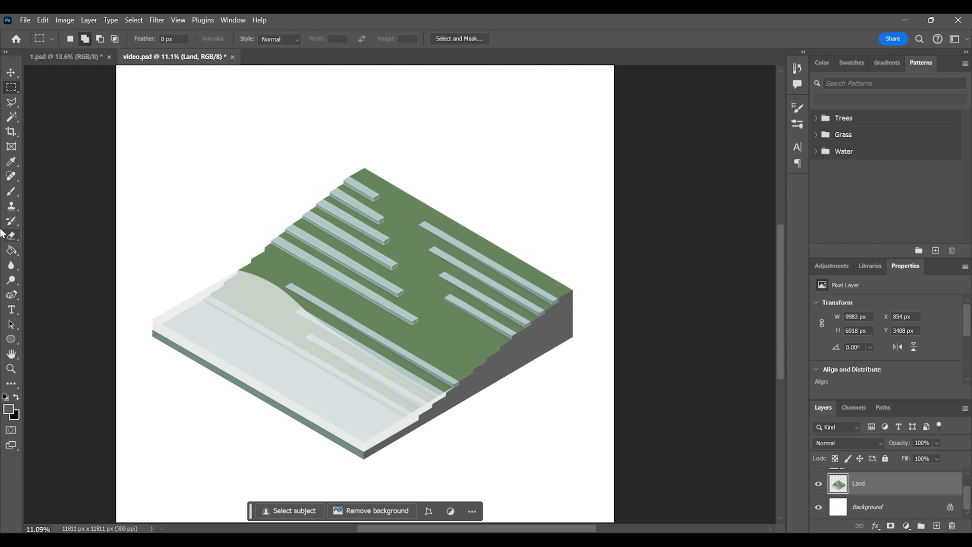
# - Fill the base's left front edge with lighter grey 787878 and check the Land layer with the water overlay hidden
pyautogui.click(12, 250)
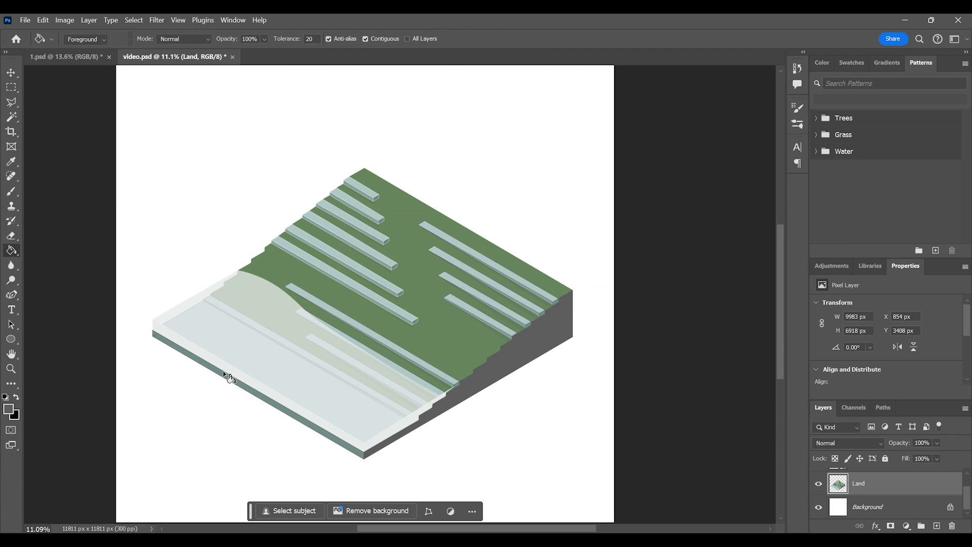
pyautogui.click(9, 409)
pyautogui.moveTo(198, 334); pyautogui.dragTo(198, 346)
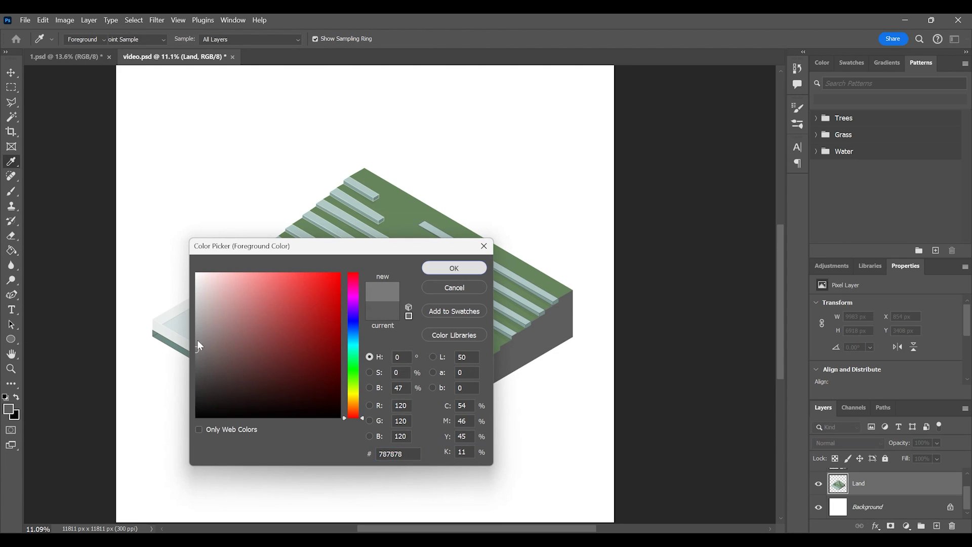
pyautogui.press('Return')
pyautogui.click(197, 359)
pyautogui.scroll(1, 877, 478)
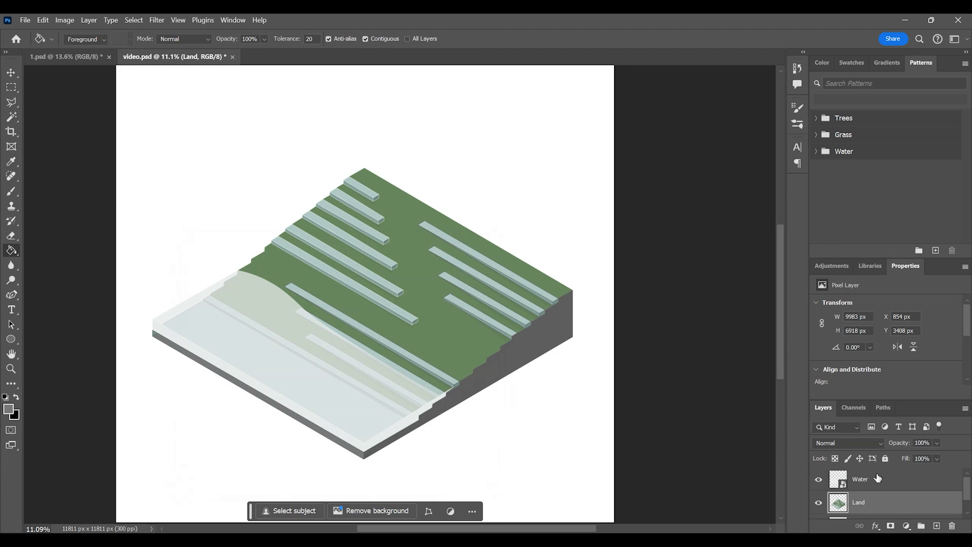
pyautogui.click(817, 480)
pyautogui.click(816, 480)
pyautogui.press('v')
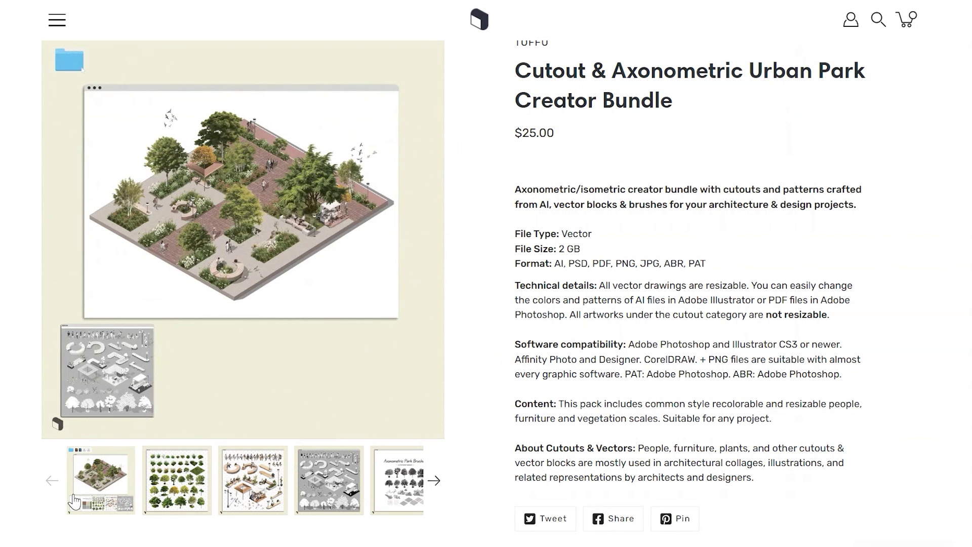
# - Browse the preview images of the Cutout & Axonometric Urban Park Creator Bundle on its product page
pyautogui.click(431, 481)
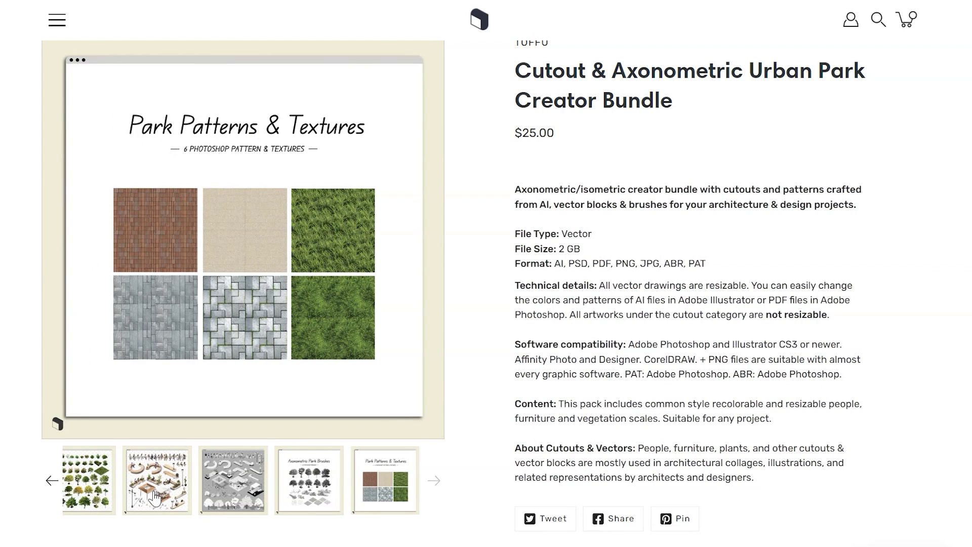
pyautogui.click(52, 480)
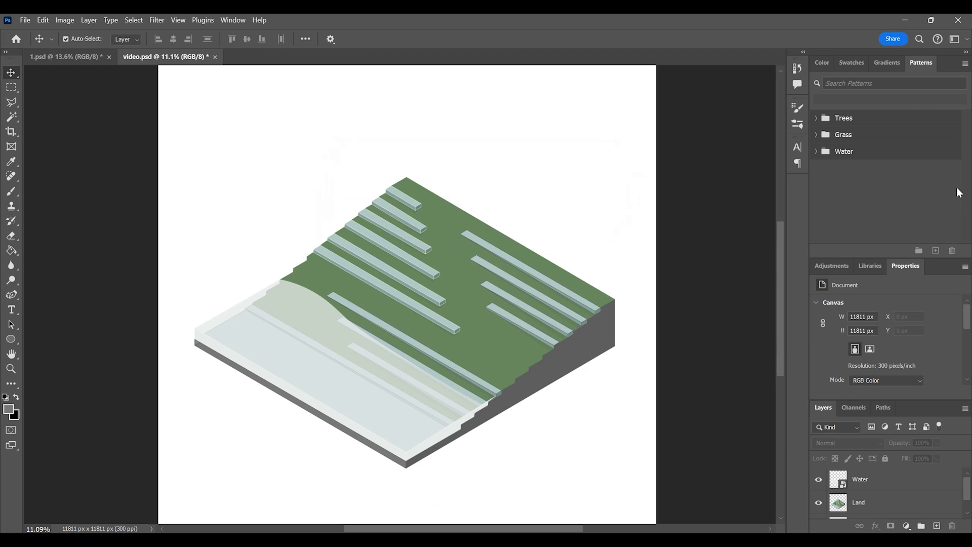
# - Import the patterns-axonometricpark pattern set into Photoshop and expand its group to show the swatches
pyautogui.click(232, 20)
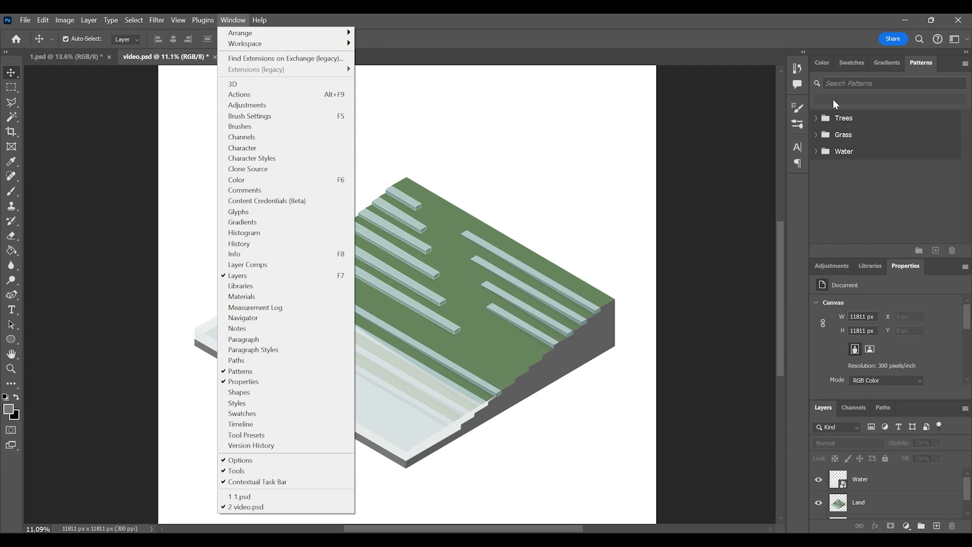
pyautogui.click(964, 64)
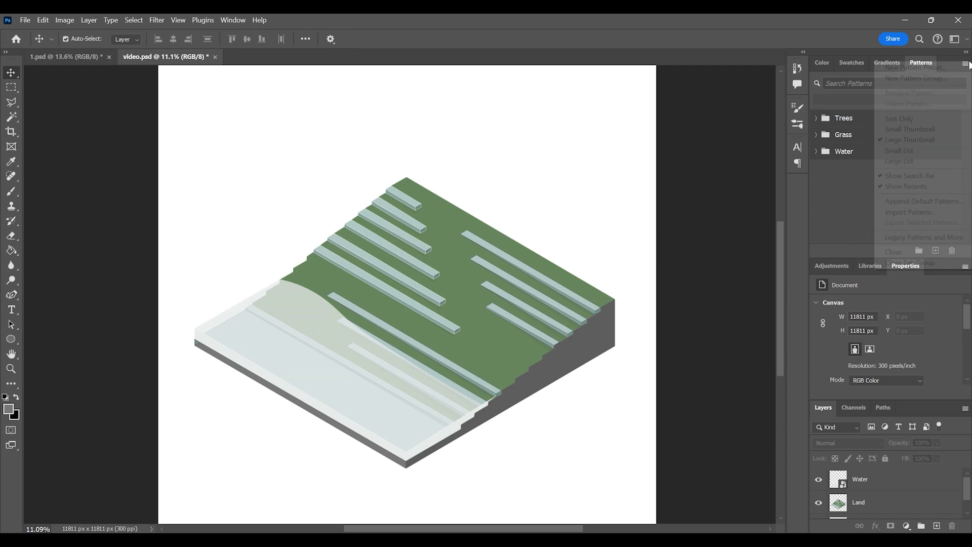
pyautogui.click(922, 218)
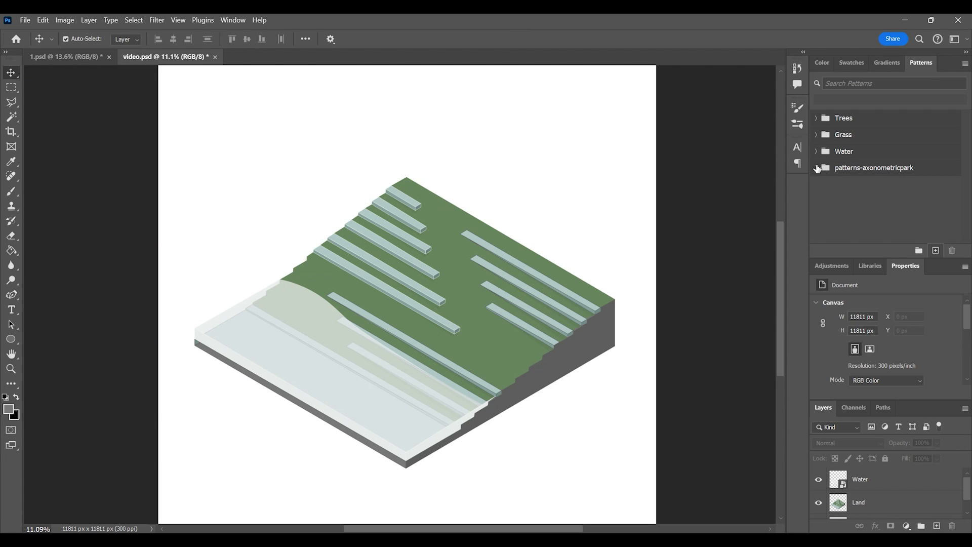
pyautogui.click(816, 168)
pyautogui.scroll(-1, 885, 203)
# - Select the Land layer's green surface with the Magic Wand and fill it with the second grass pattern of patterns-axonometricpark
pyautogui.click(461, 302)
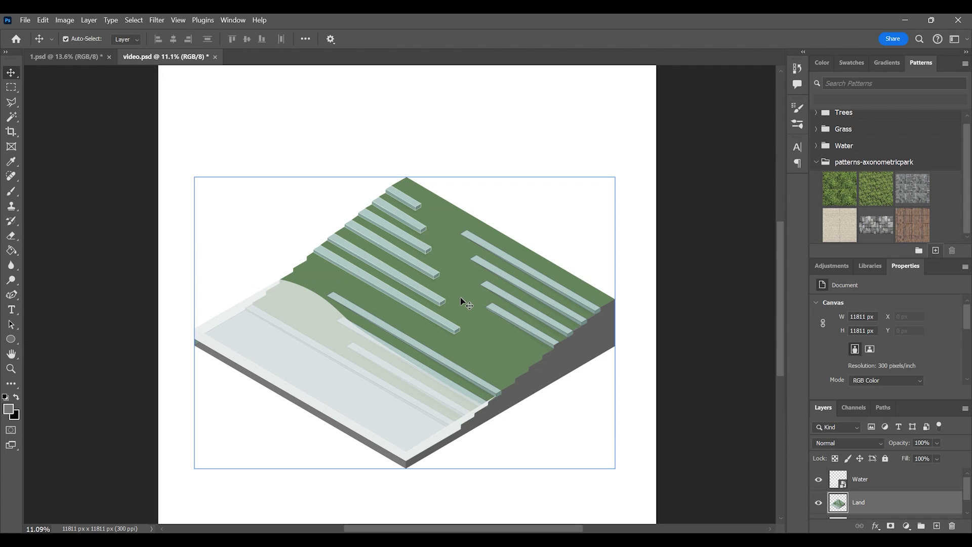
pyautogui.click(478, 146)
pyautogui.click(11, 118)
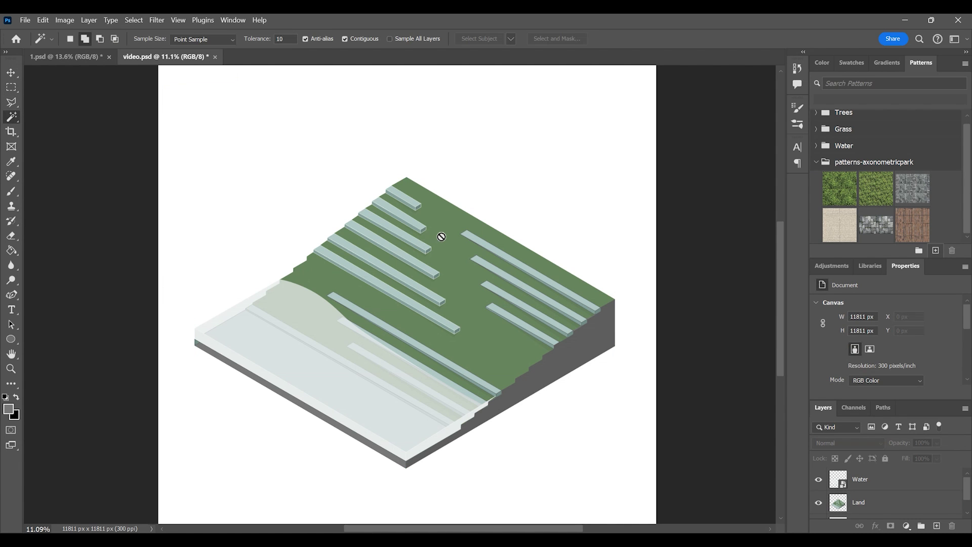
pyautogui.click(901, 503)
pyautogui.click(451, 264)
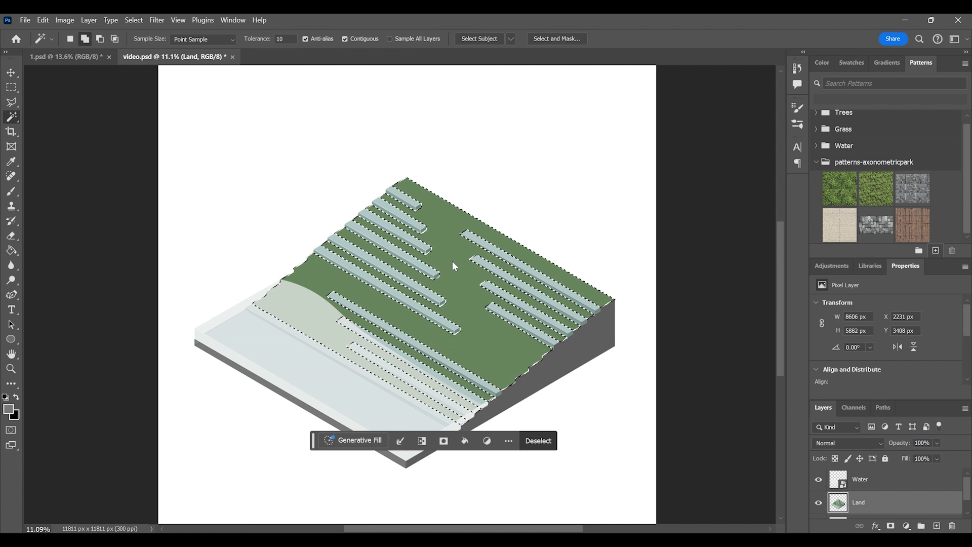
pyautogui.click(842, 190)
pyautogui.click(881, 193)
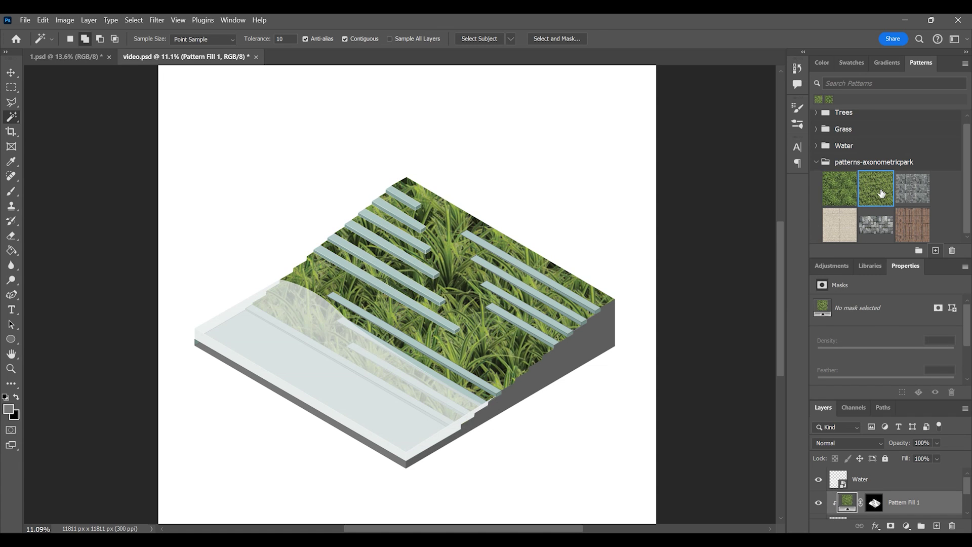
# - Set the scale of the Pattern Fill 1 grass pattern to 15%
pyautogui.doubleClick(846, 502)
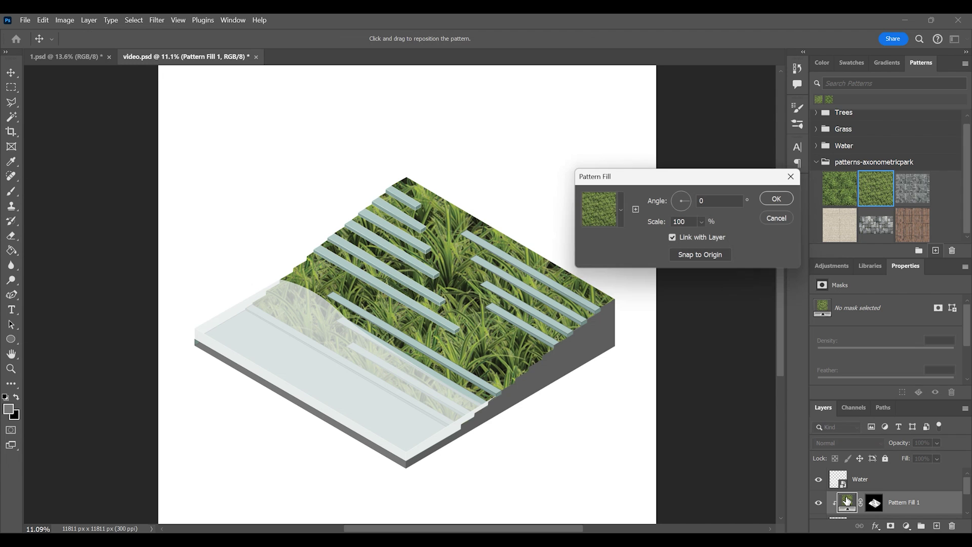
pyautogui.moveTo(703, 222); pyautogui.dragTo(700, 235)
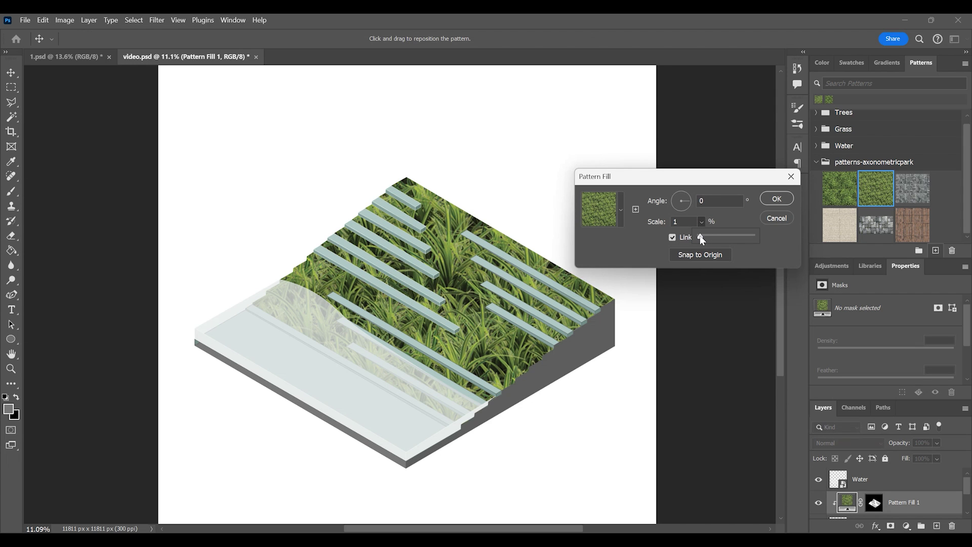
pyautogui.write('20')
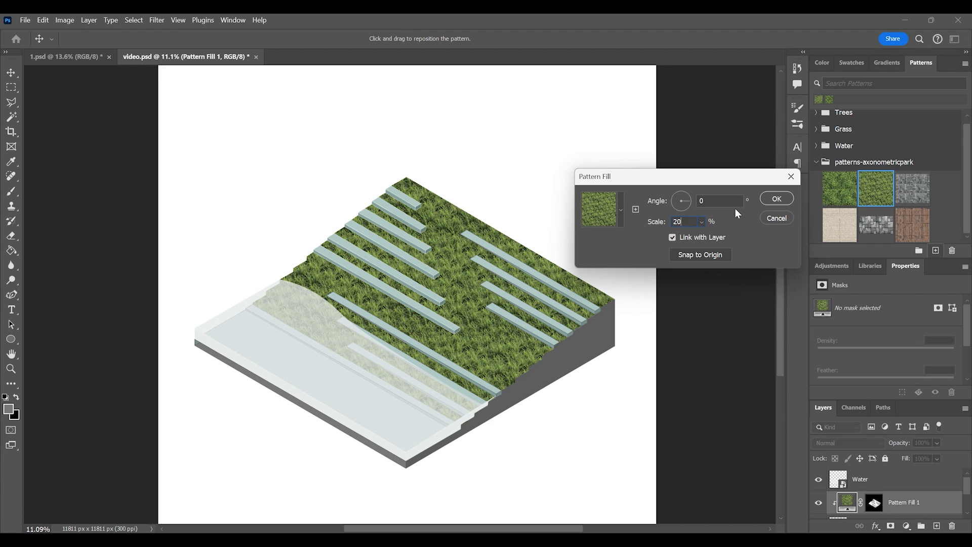
pyautogui.click(664, 221)
pyautogui.write('15w')
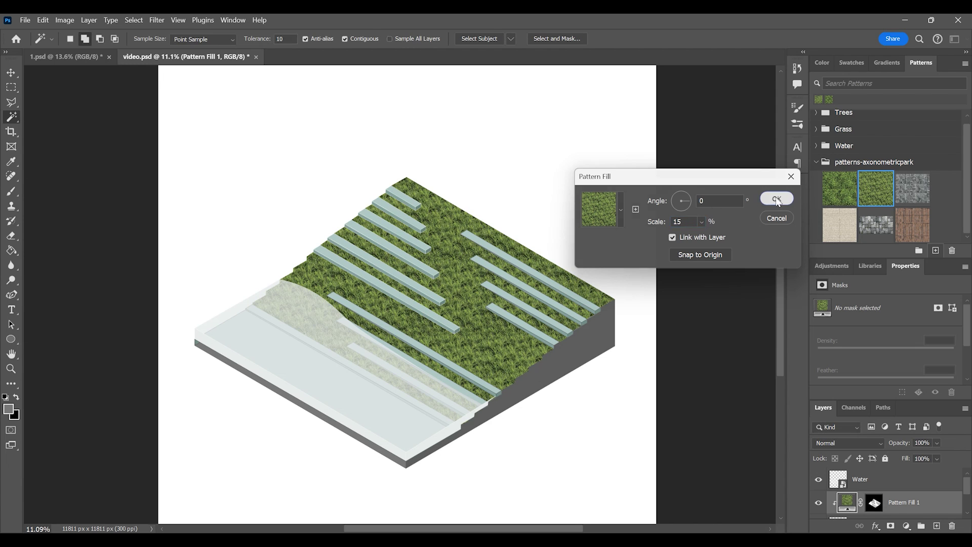
pyautogui.click(777, 199)
# - Select a rectangle covering nearly the whole canvas and fill it on a new layer with the beige stone pattern of patterns-axonometricpark
pyautogui.press('v')
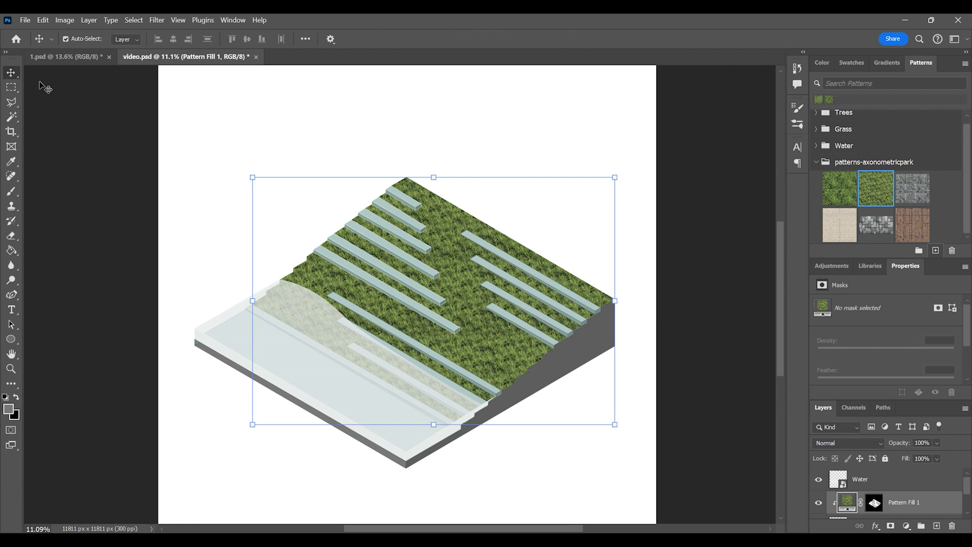
pyautogui.click(458, 131)
pyautogui.click(11, 87)
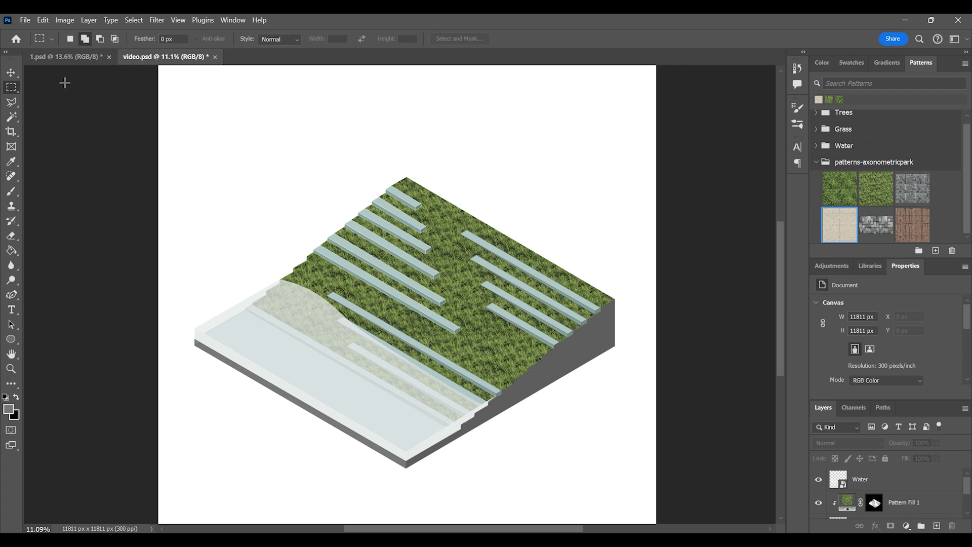
pyautogui.moveTo(172, 90); pyautogui.dragTo(649, 502)
pyautogui.hotkey('ctrl', 'shift', 'alt', 'n')
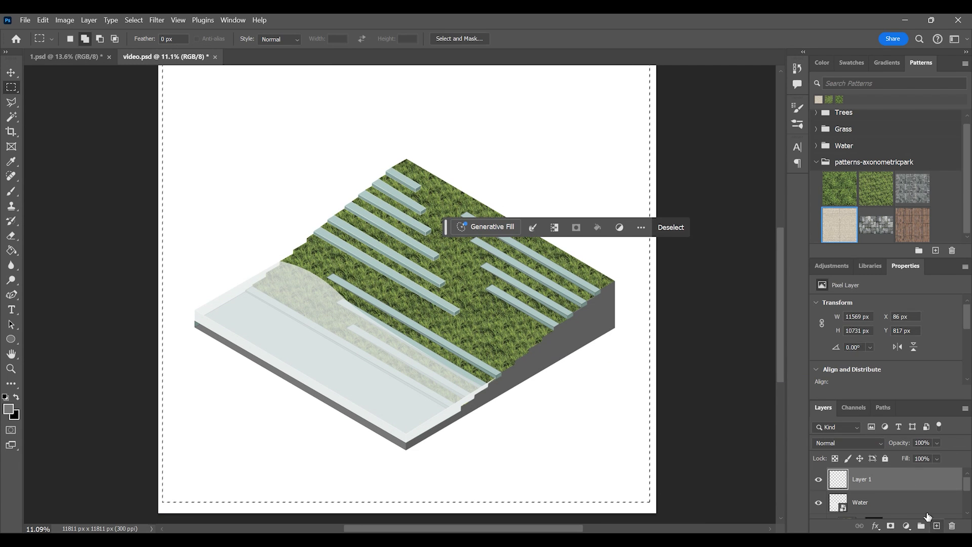
pyautogui.moveTo(826, 222); pyautogui.dragTo(435, 157)
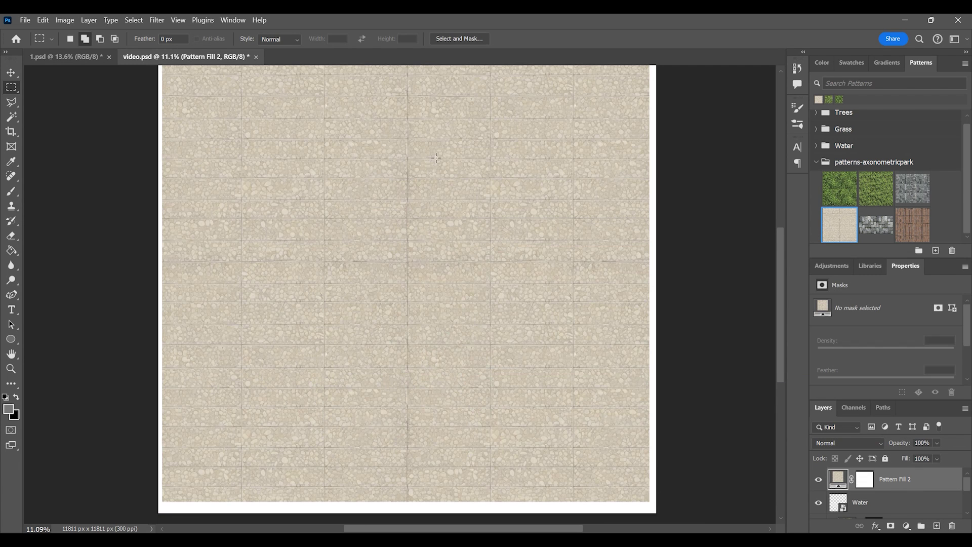
pyautogui.click(11, 77)
pyautogui.scroll(-3, 502, 343)
pyautogui.click(701, 273)
pyautogui.moveTo(430, 287); pyautogui.dragTo(454, 287)
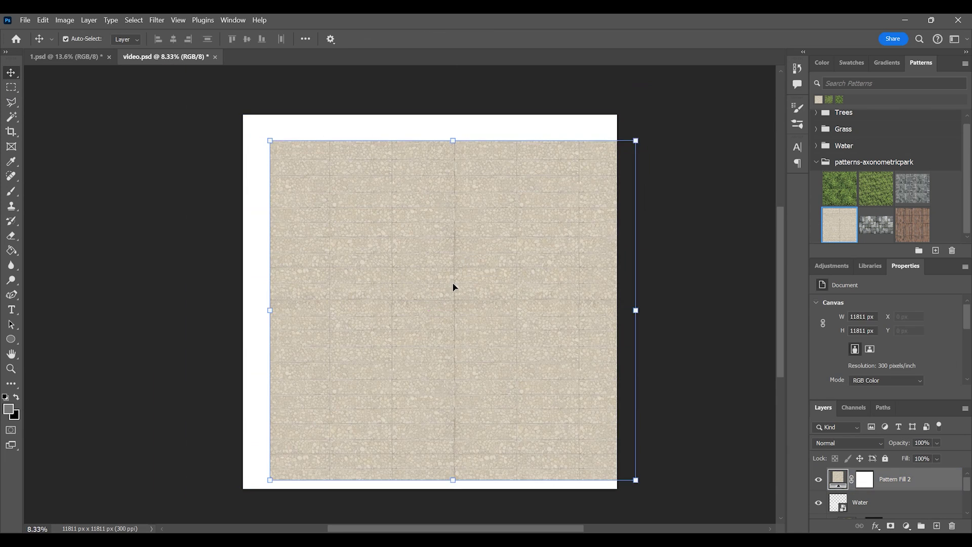
pyautogui.hotkey('ctrl', 'z')
pyautogui.moveTo(611, 480); pyautogui.dragTo(383, 316)
pyautogui.hotkey('ctrl', 'z')
# - Rasterize the Pattern Fill 2 layer
pyautogui.click(897, 484)
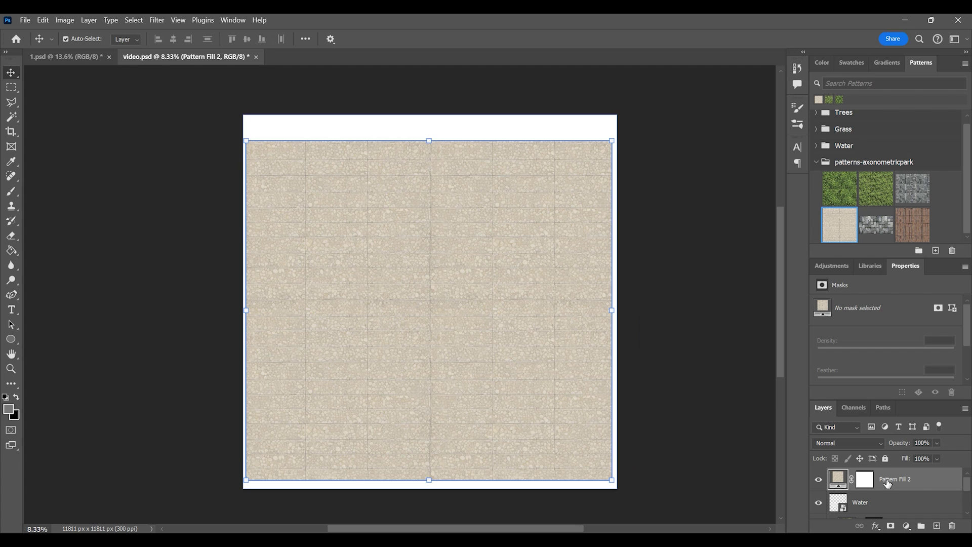
pyautogui.rightClick(865, 481)
pyautogui.rightClick(893, 480)
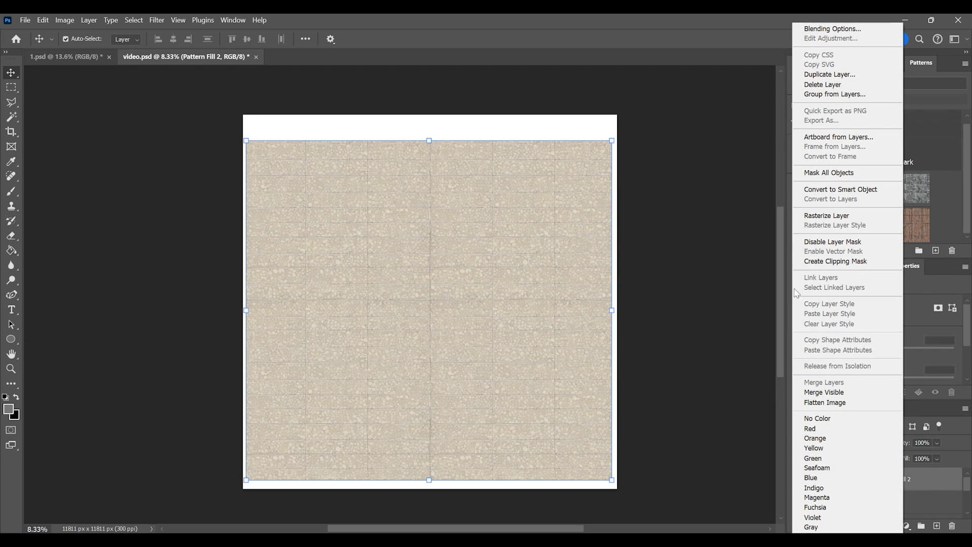
pyautogui.click(840, 215)
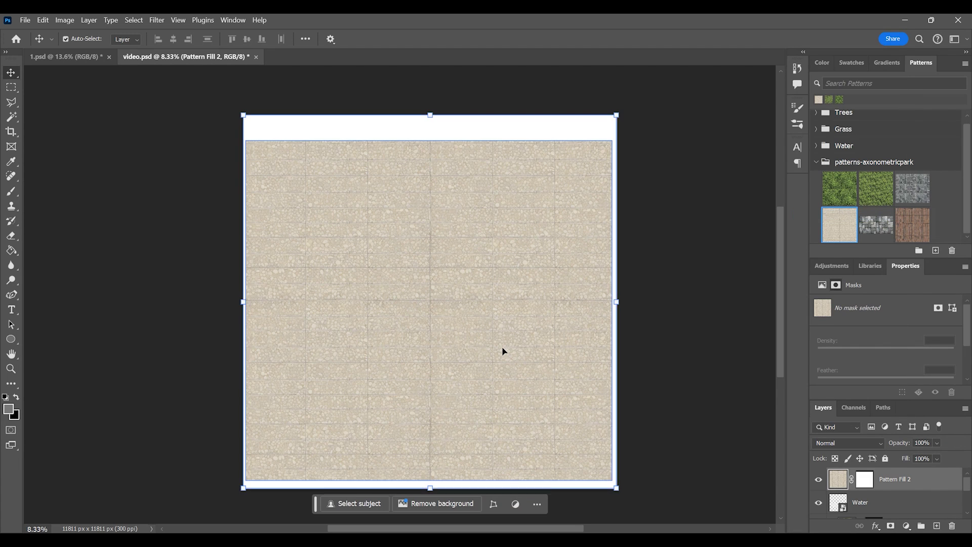
# - Scale the Pattern Fill 2 texture down to about 54.5% and move it to the upper middle of the canvas
pyautogui.moveTo(585, 465)
pyautogui.mouseDown()
pyautogui.moveTo(500, 374)
pyautogui.moveTo(419, 318)
pyautogui.moveTo(444, 339)
pyautogui.mouseUp()
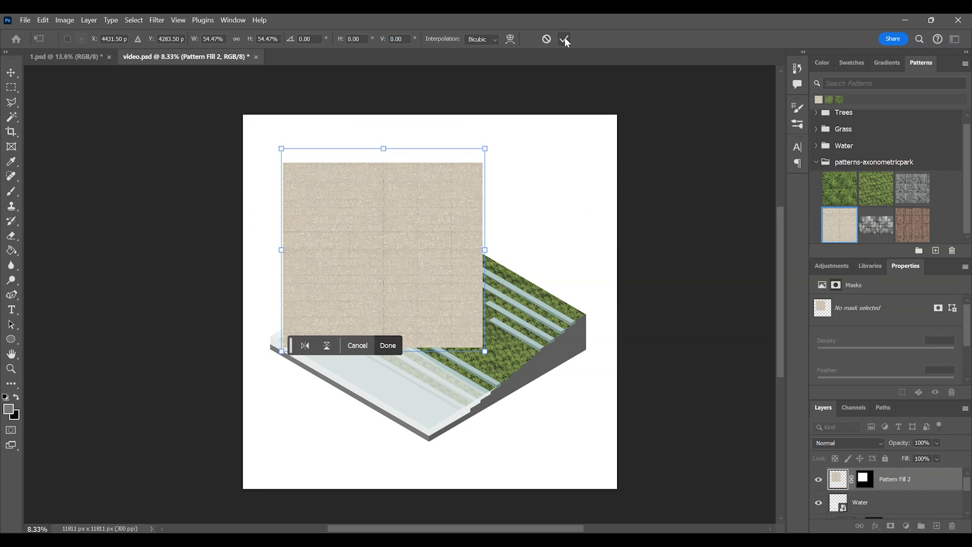
pyautogui.moveTo(414, 184); pyautogui.dragTo(458, 189)
pyautogui.press('Return')
# - Free Transform the stone texture into an axonometric plane with a 30° rotation and a -30° horizontal skew
pyautogui.click(43, 20)
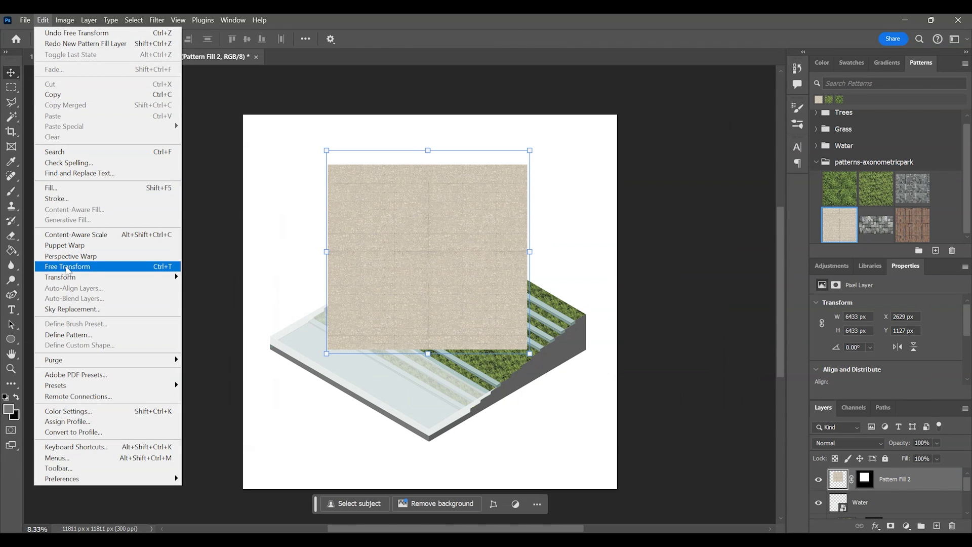
pyautogui.click(85, 269)
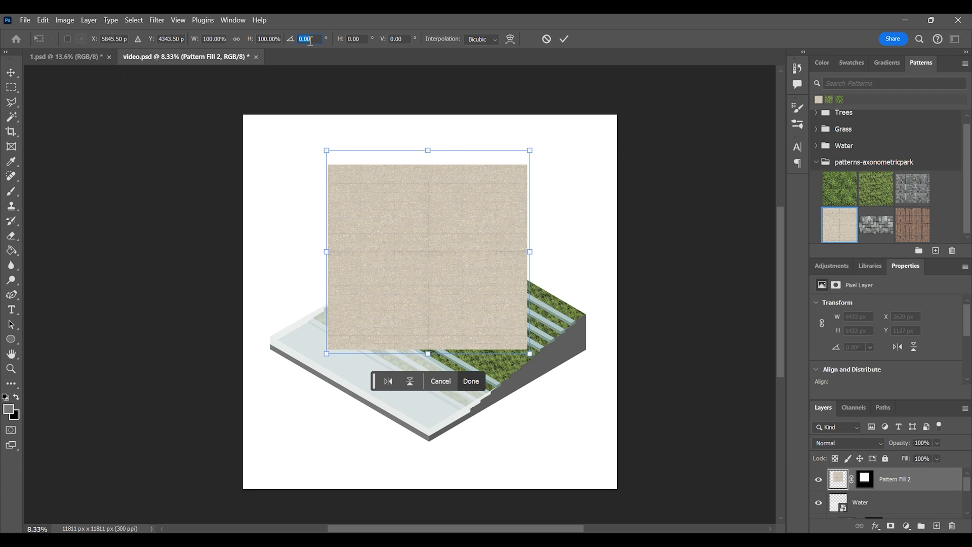
pyautogui.write('30')
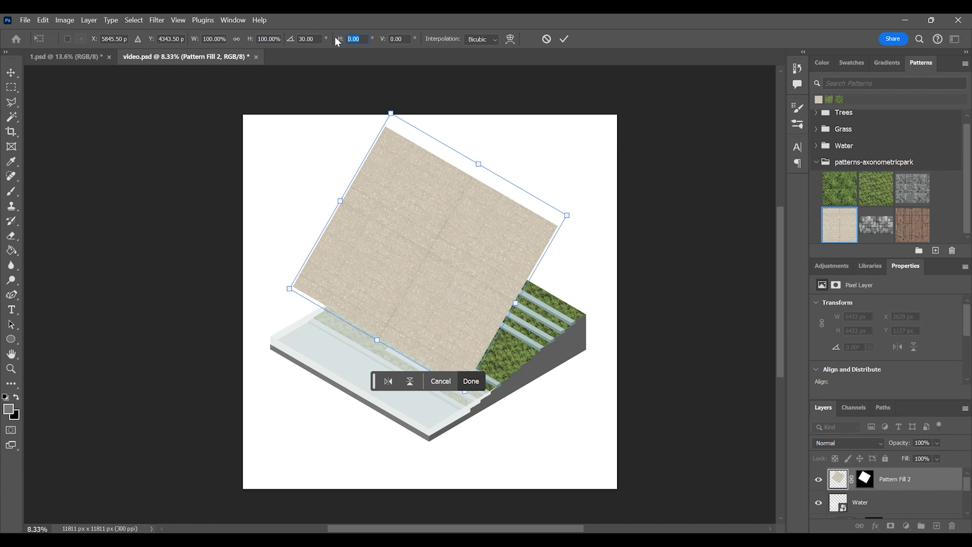
pyautogui.write('-30')
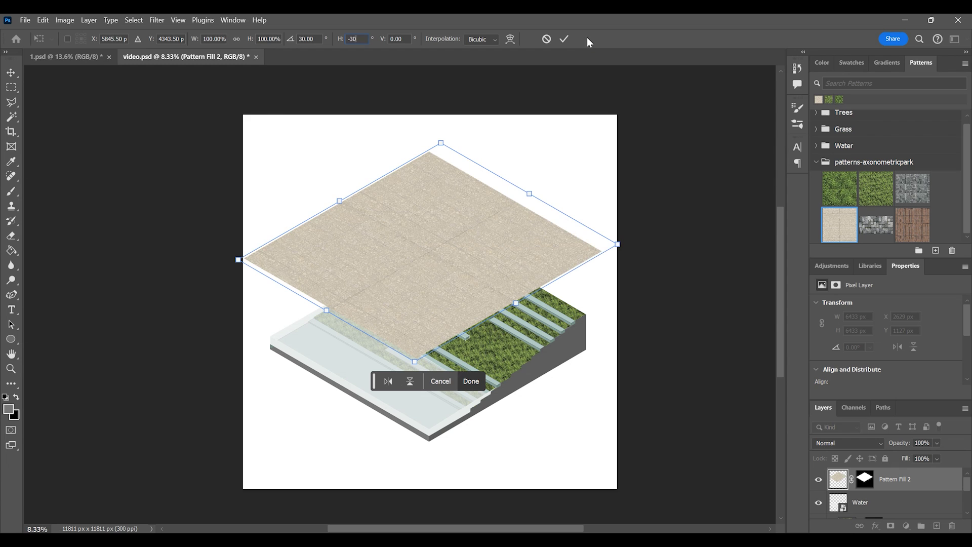
pyautogui.click(565, 40)
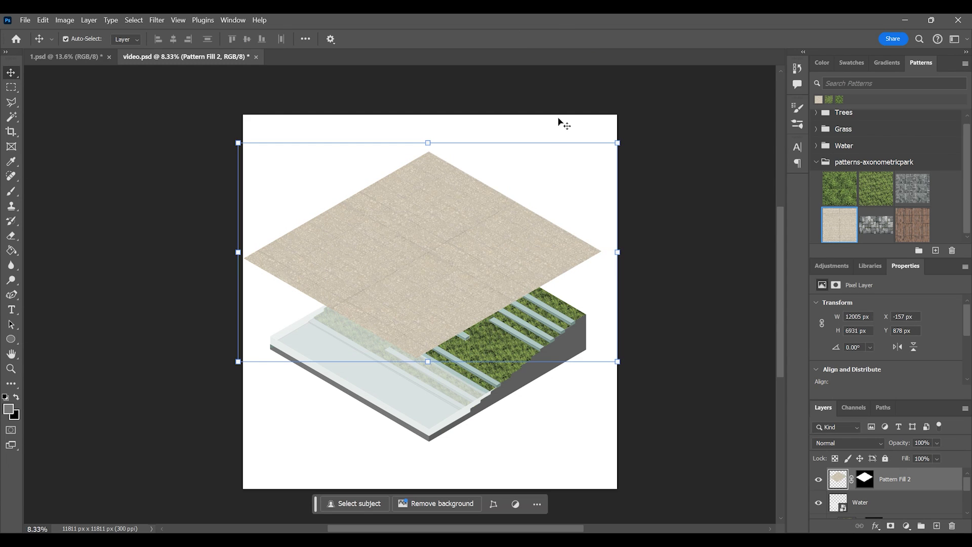
# - Move the skewed stone texture over the landscape block and enlarge it to about 104.9% so it covers the strips
pyautogui.moveTo(496, 232); pyautogui.dragTo(505, 295)
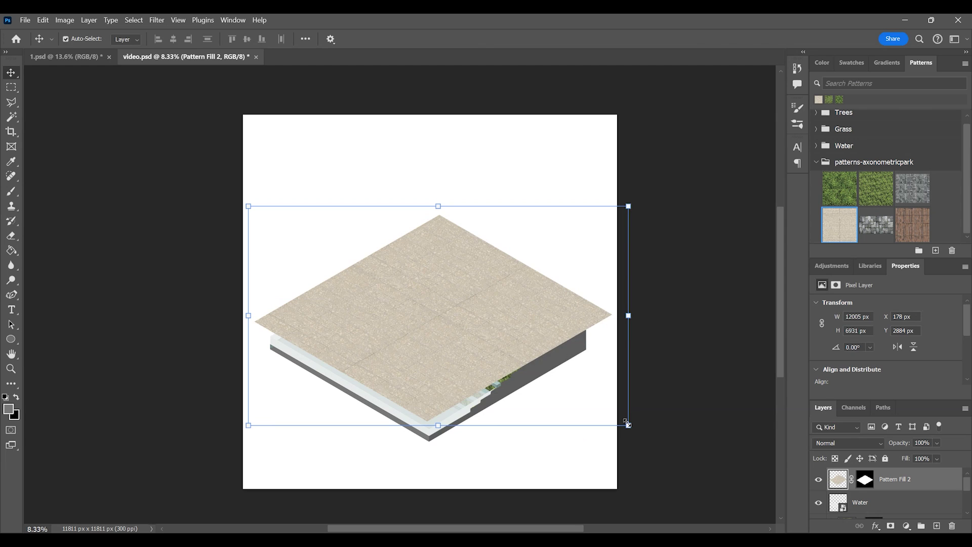
pyautogui.moveTo(628, 425); pyautogui.dragTo(643, 430)
pyautogui.moveTo(508, 358); pyautogui.dragTo(497, 345)
pyautogui.click(565, 39)
pyautogui.click(565, 39)
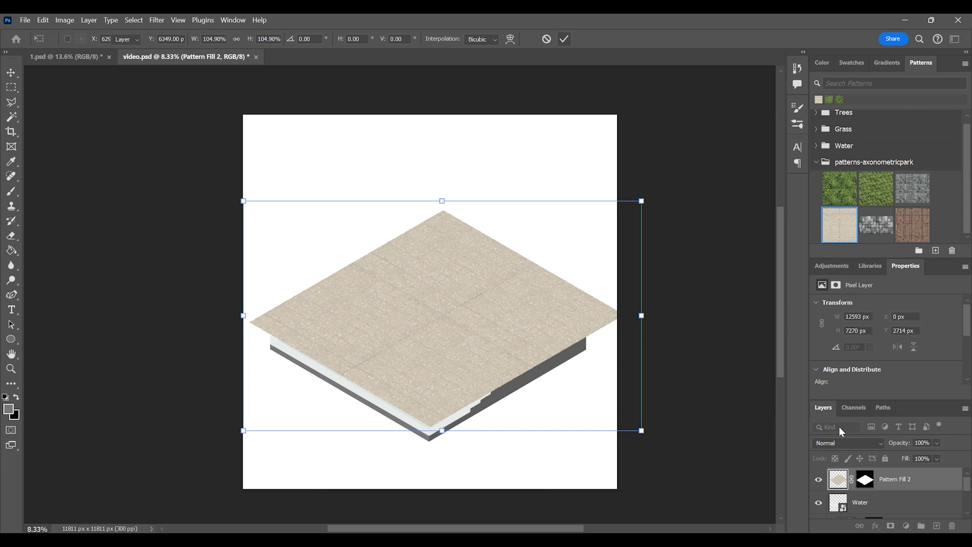
# - Hide the Pattern Fill 2 and Water layers to expose the landscape
pyautogui.click(819, 479)
pyautogui.click(434, 367)
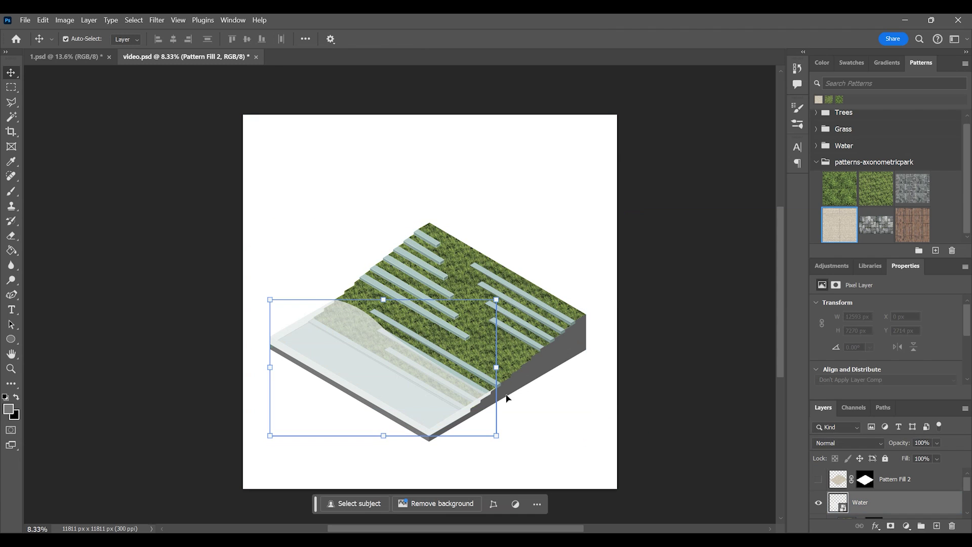
pyautogui.click(818, 502)
pyautogui.scroll(5, 338, 395)
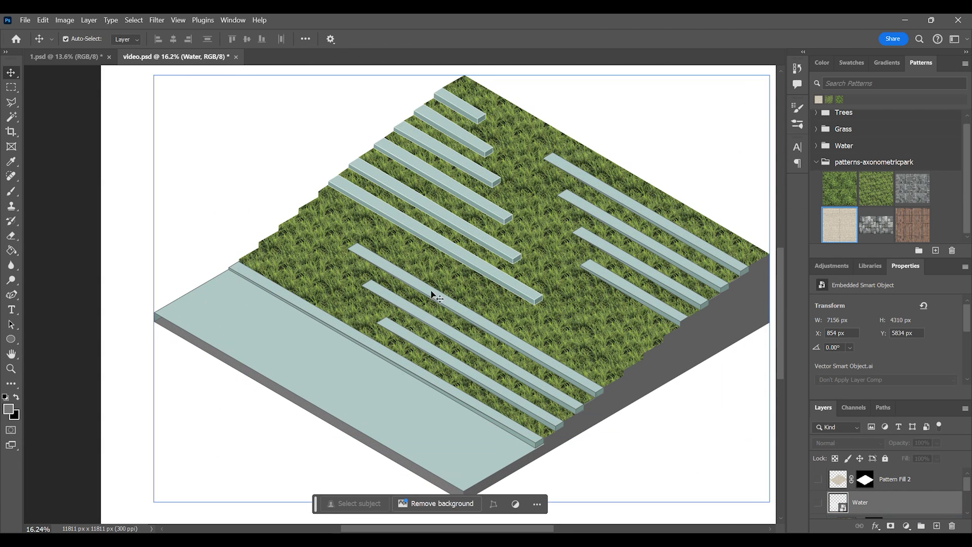
# - Select the top faces of all the light blue strips on the Land layer with the Magic Wand
pyautogui.click(11, 117)
pyautogui.hotkey('alt', '[')
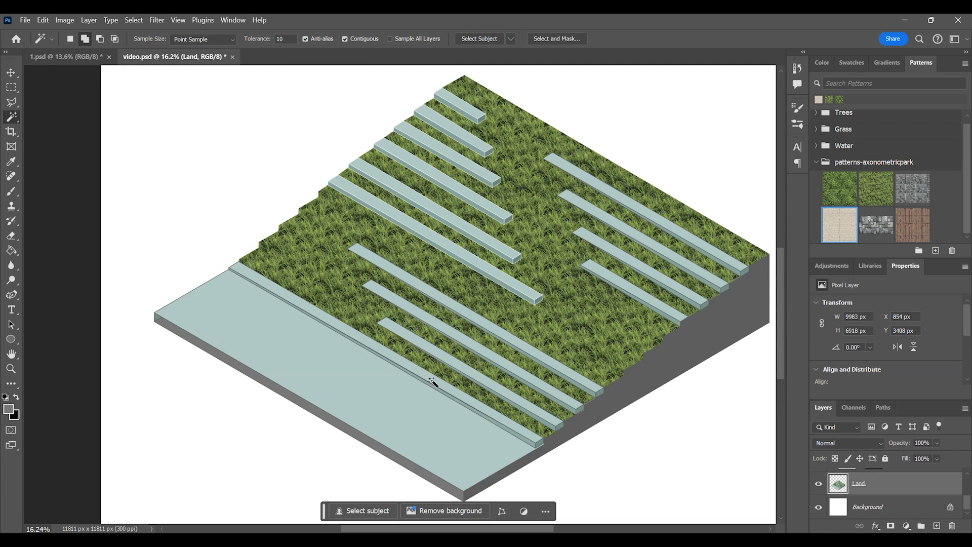
pyautogui.click(472, 353)
pyautogui.click(471, 348)
pyautogui.click(506, 335)
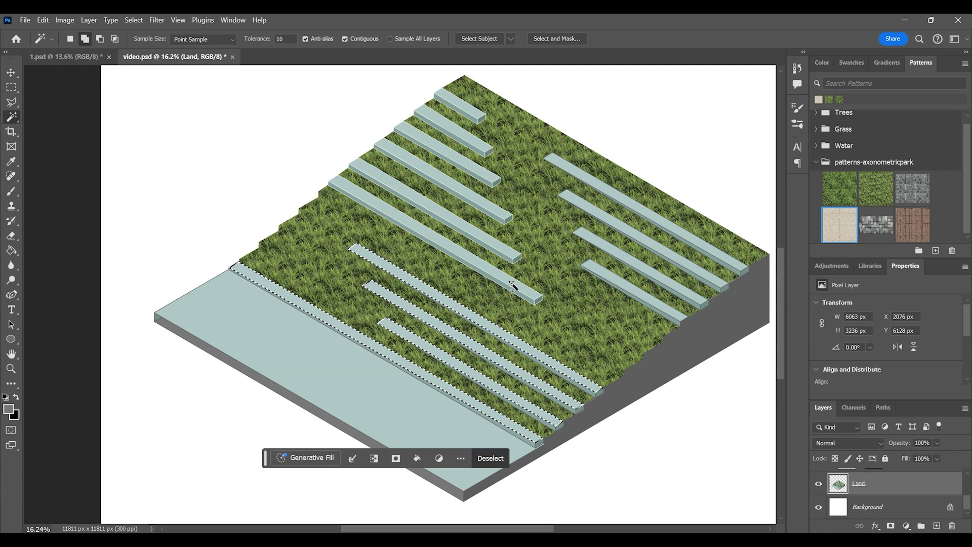
pyautogui.click(513, 284)
pyautogui.click(505, 247)
pyautogui.click(498, 215)
pyautogui.click(478, 171)
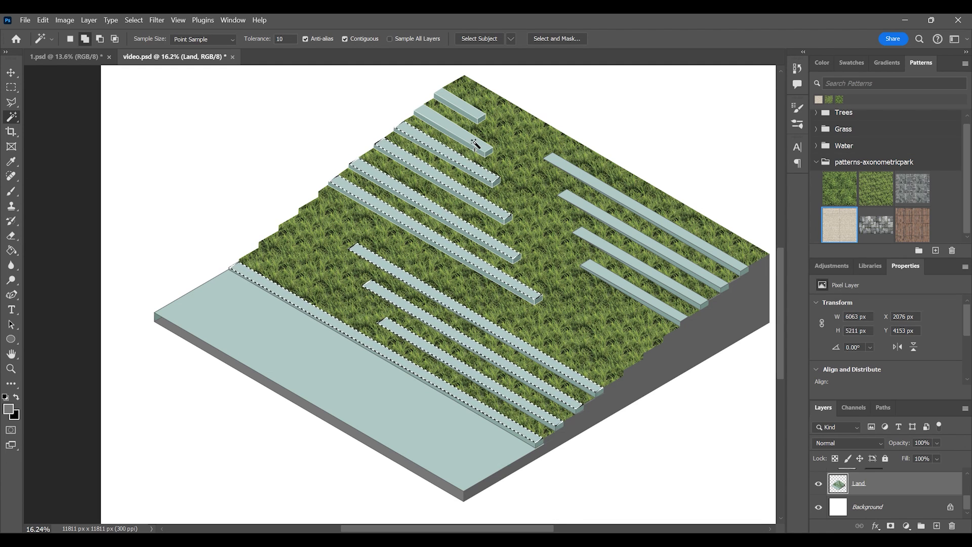
pyautogui.click(466, 133)
pyautogui.click(462, 104)
pyautogui.click(599, 186)
pyautogui.click(608, 219)
pyautogui.click(617, 253)
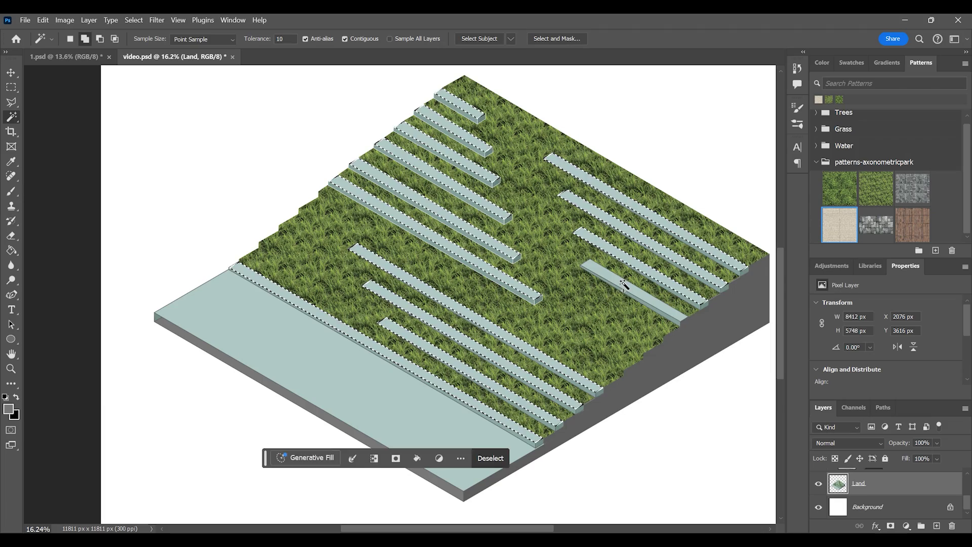
pyautogui.click(624, 286)
# - Copy the Pattern Fill 2 texture within the strip selection to a new layer below Pattern Fill 1, and hide Pattern Fill 2
pyautogui.scroll(1, 877, 500)
pyautogui.scroll(2, 877, 501)
pyautogui.click(818, 480)
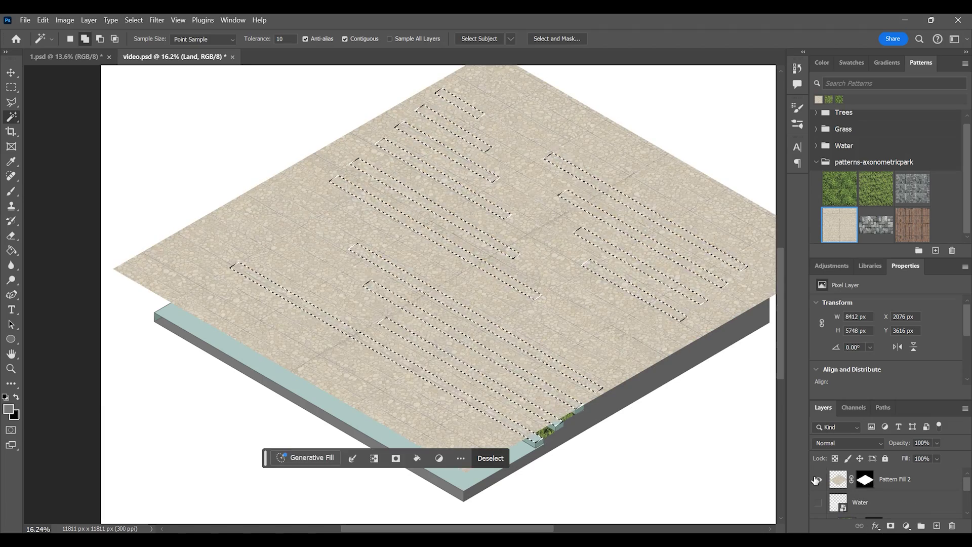
pyautogui.click(909, 481)
pyautogui.click(11, 87)
pyautogui.rightClick(347, 193)
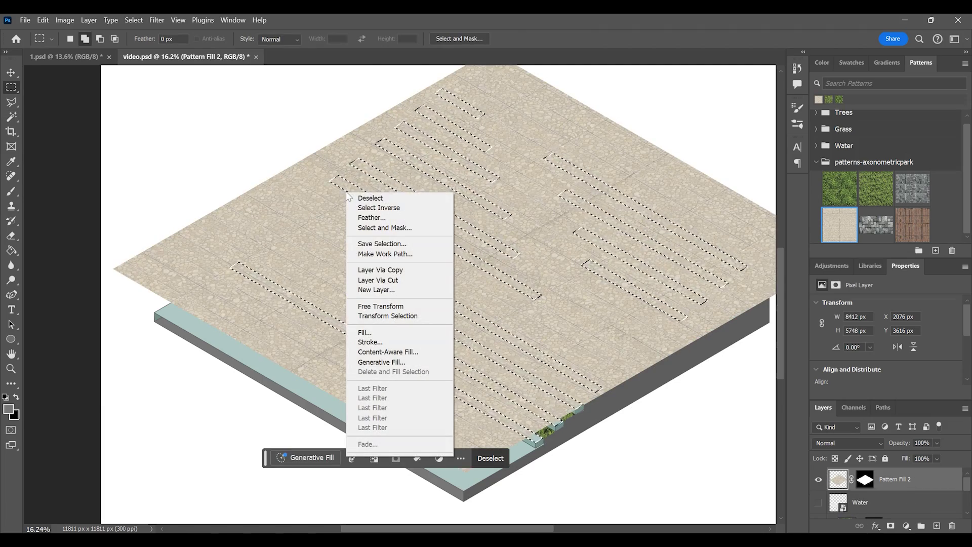
pyautogui.click(402, 274)
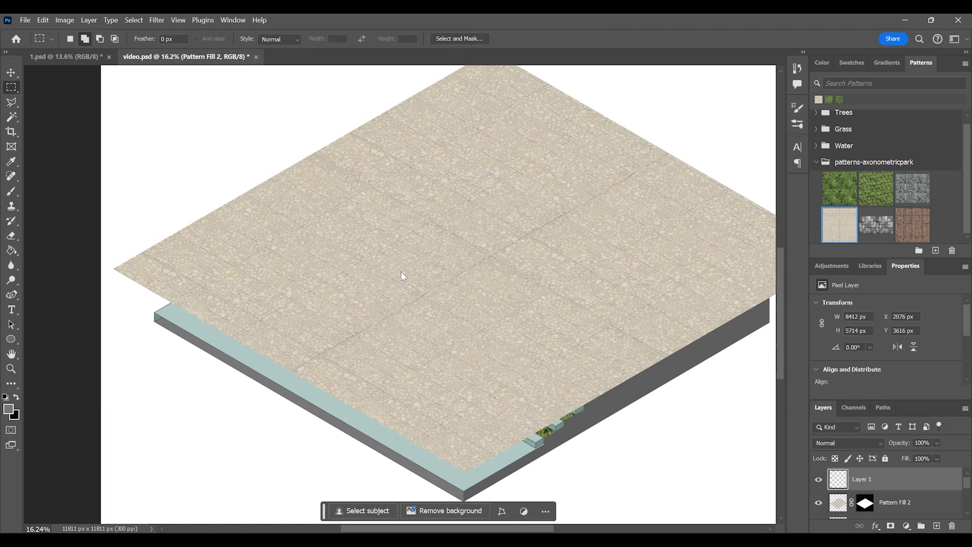
pyautogui.click(818, 503)
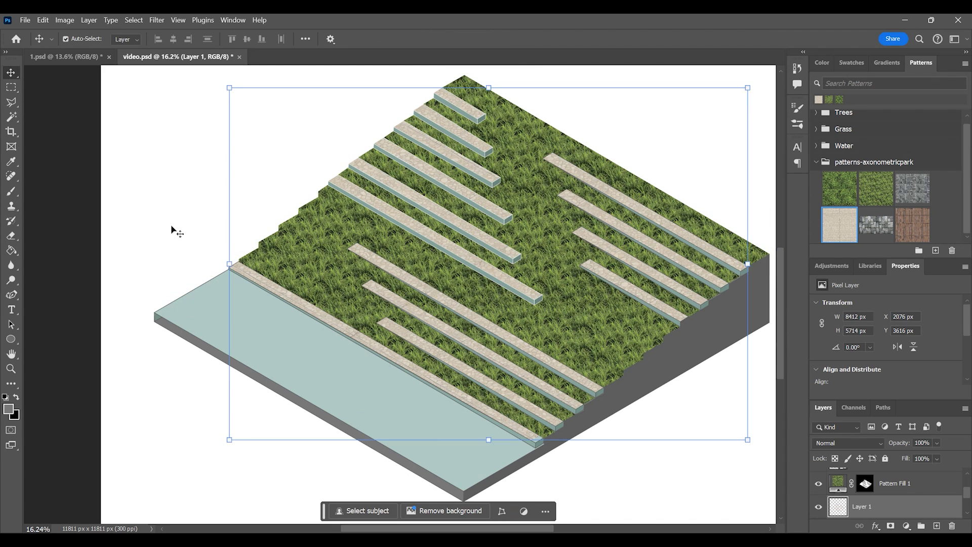
pyautogui.click(171, 224)
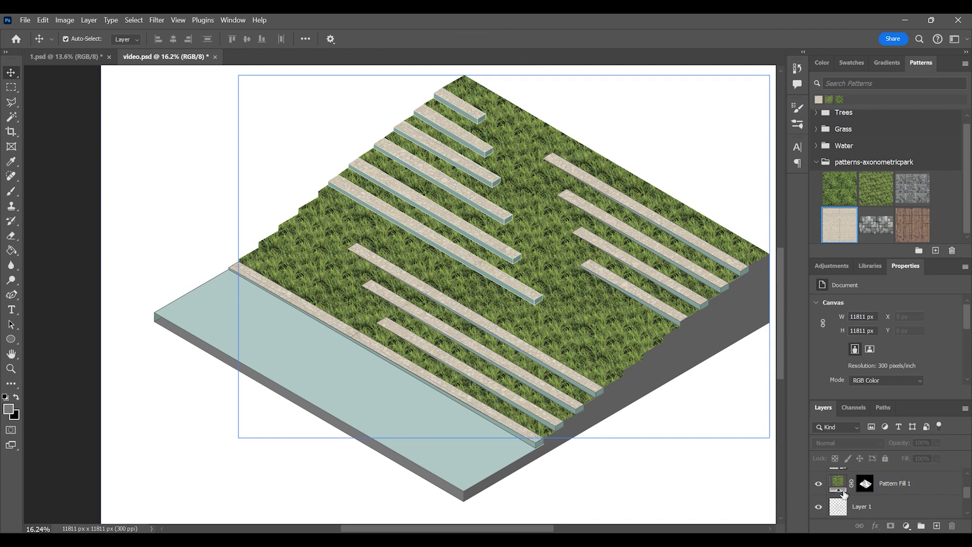
# - Show the Pattern Fill 2 stone texture and transform it with a -30° rotation and a -30° horizontal skew
pyautogui.scroll(5, 844, 495)
pyautogui.click(818, 480)
pyautogui.click(541, 226)
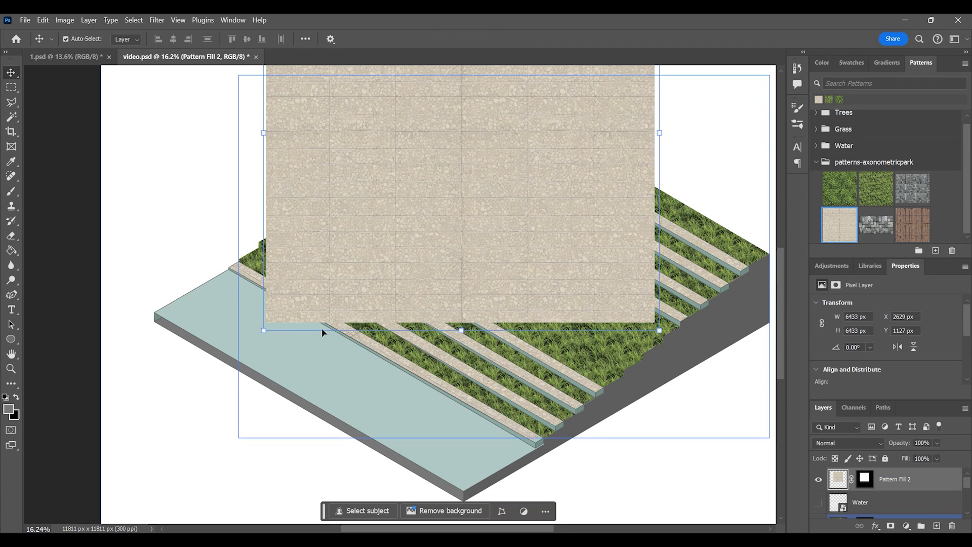
pyautogui.scroll(-3, 322, 332)
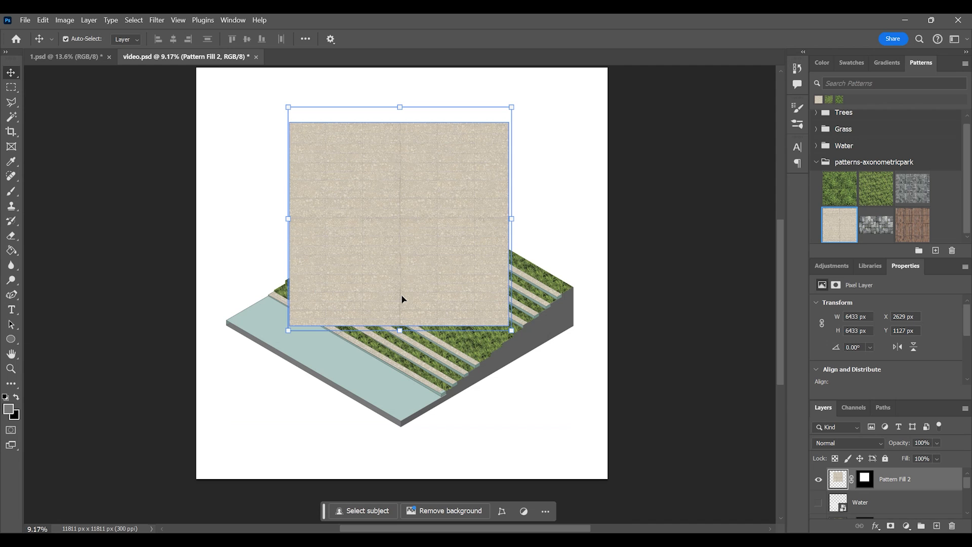
pyautogui.click(43, 20)
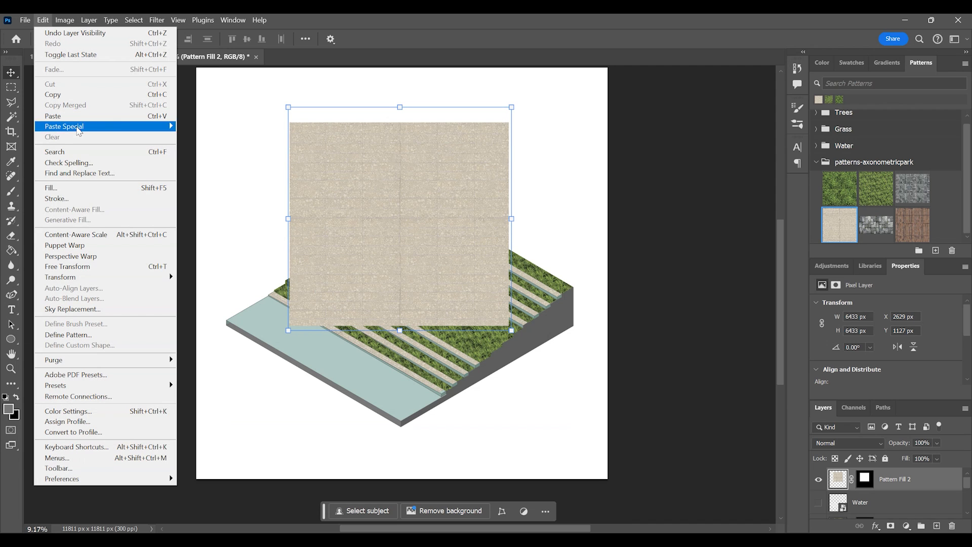
pyautogui.click(75, 257)
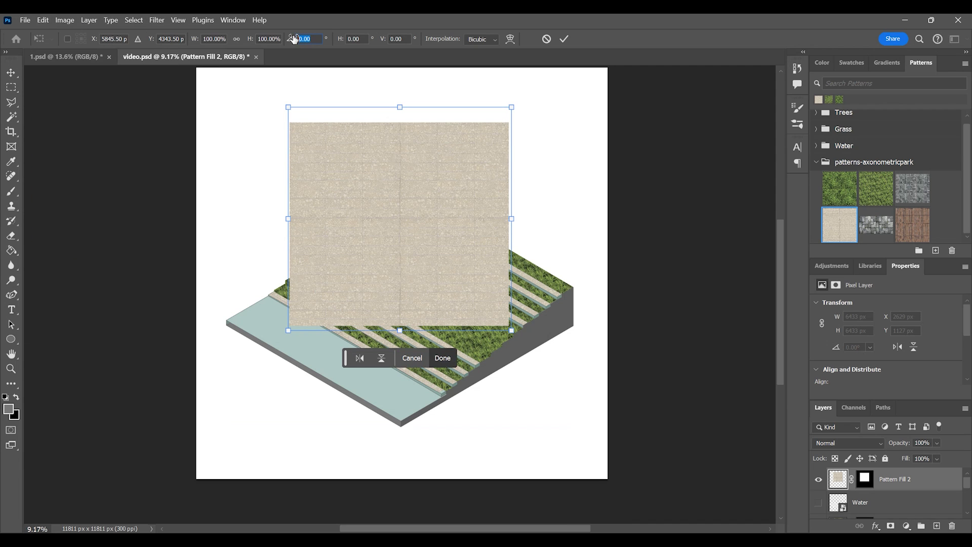
pyautogui.write('-30')
pyautogui.press('Tab')
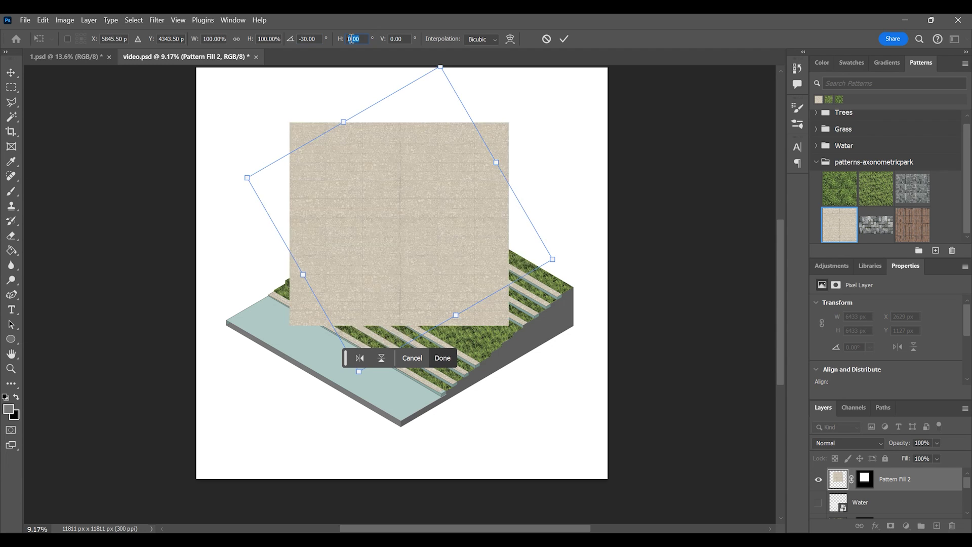
pyautogui.write('30')
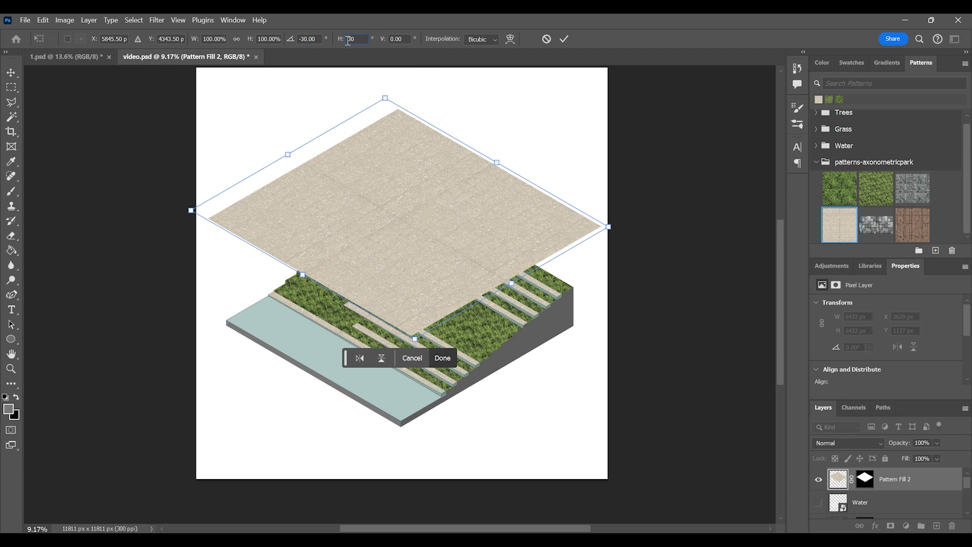
pyautogui.click(348, 39)
pyautogui.write('-30.00')
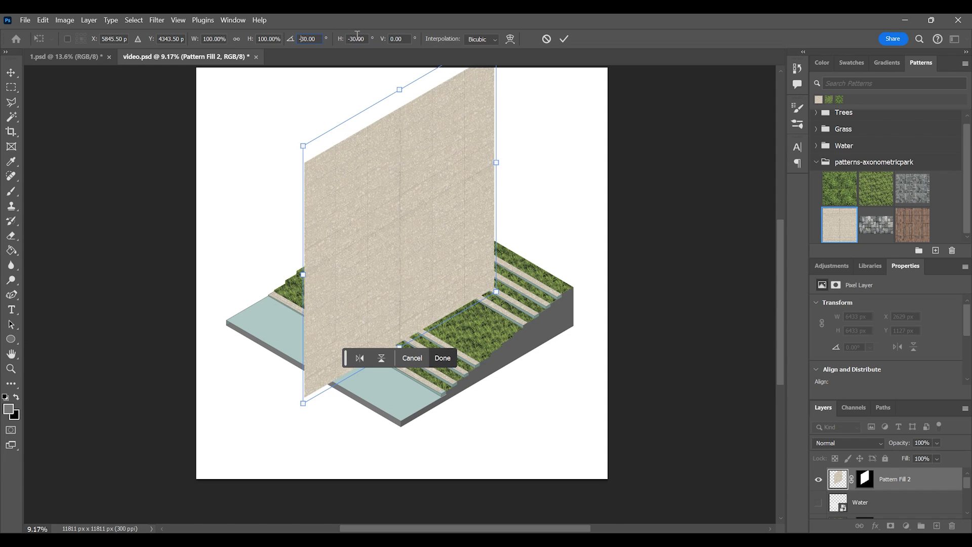
pyautogui.click(564, 39)
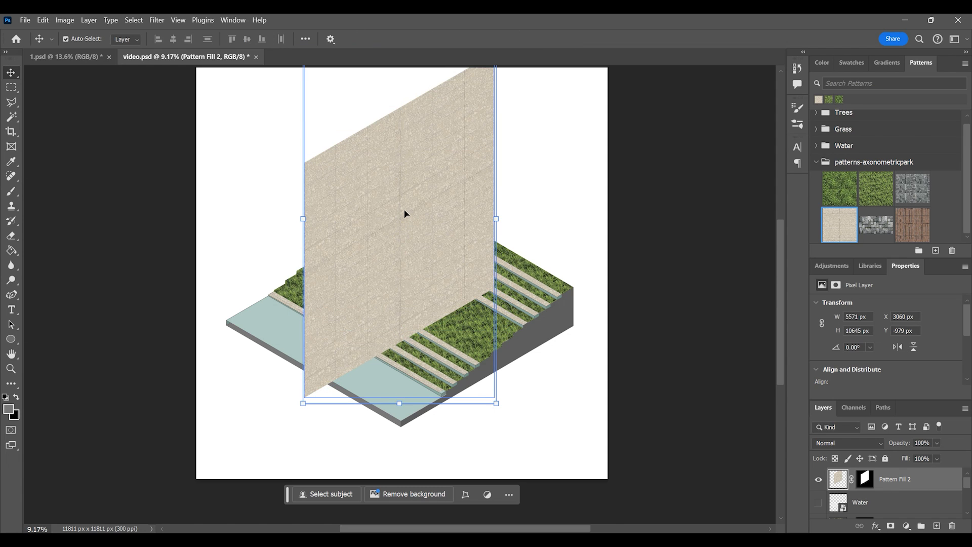
# - Flip the skewed Pattern Fill 2 stone texture horizontally
pyautogui.click(576, 151)
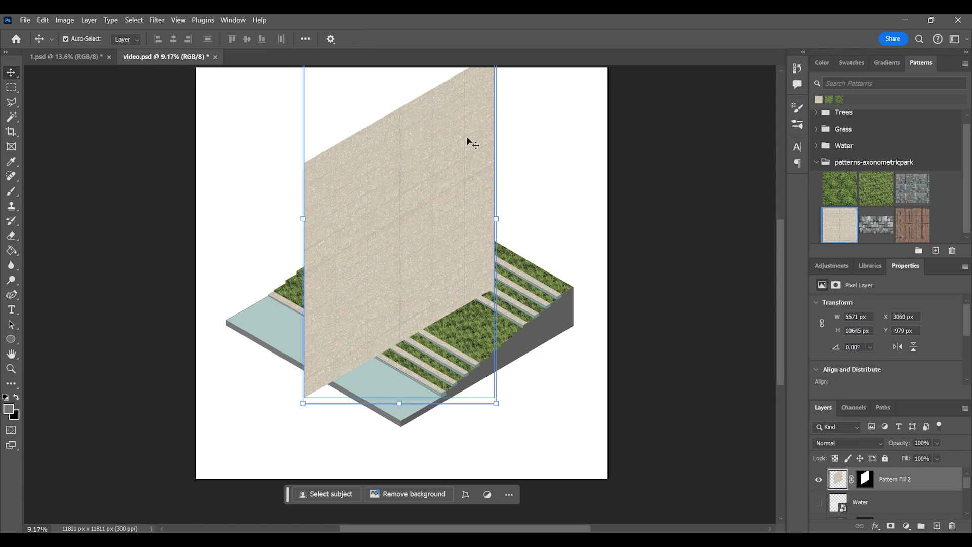
pyautogui.hotkey('ctrl', 't')
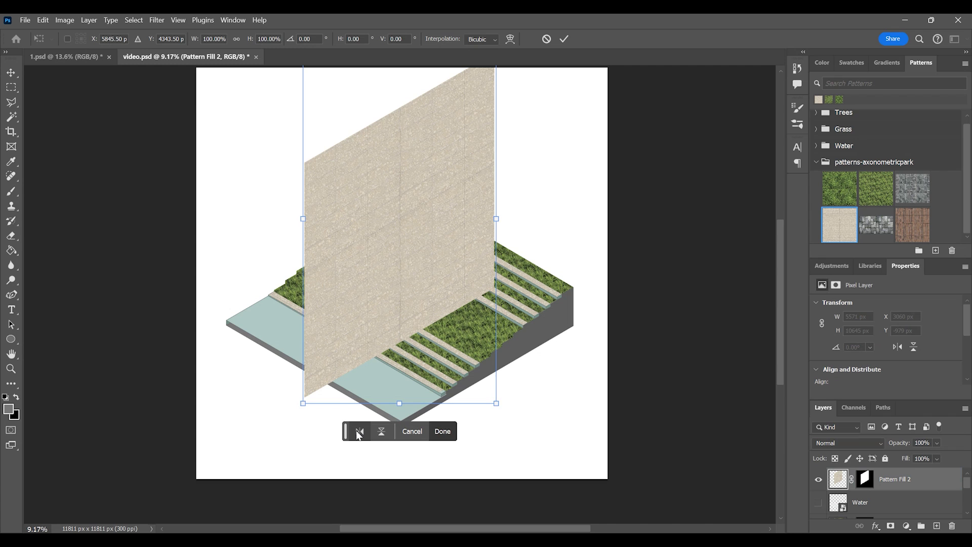
pyautogui.click(359, 432)
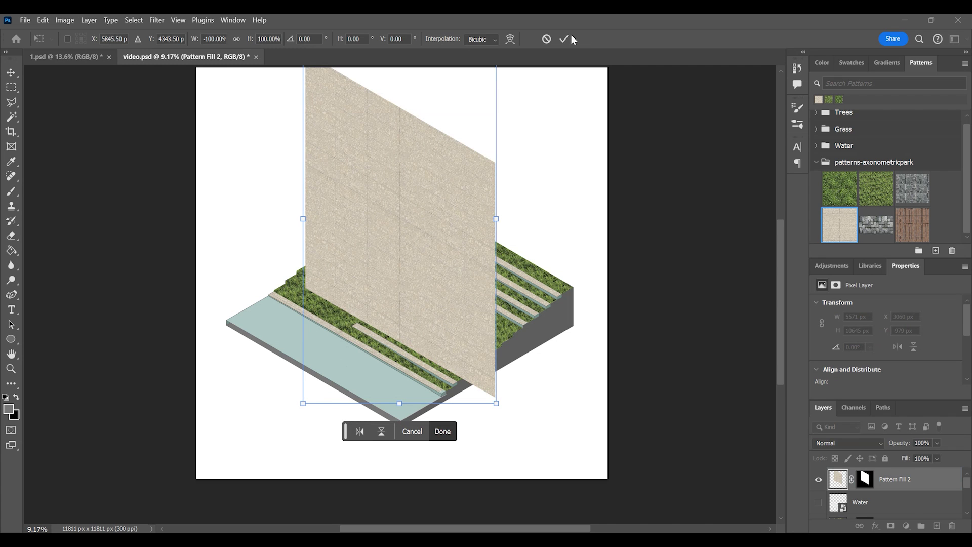
pyautogui.press('Return')
# - Move the flipped stone texture over the landscape block and enlarge it to about 168.17% so it covers the strips
pyautogui.moveTo(432, 177); pyautogui.dragTo(386, 194)
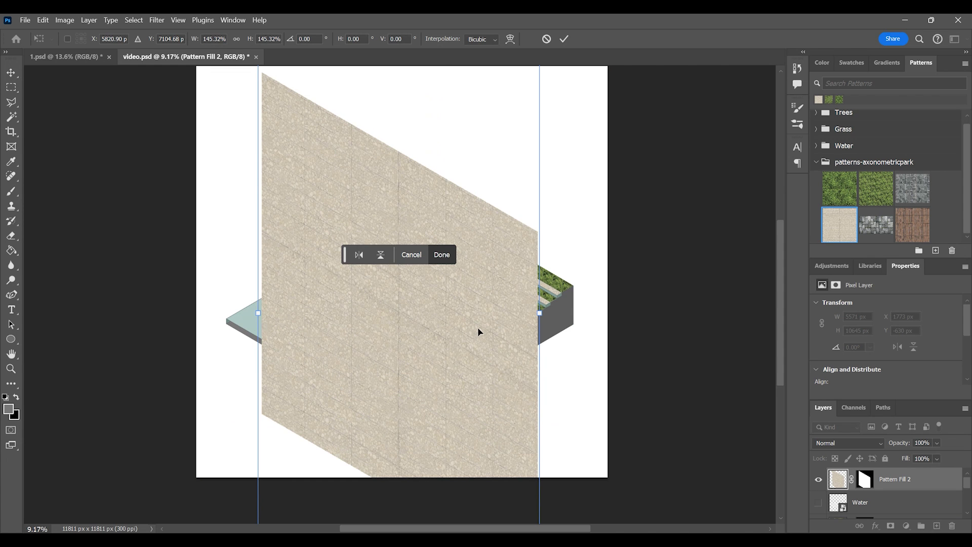
pyautogui.moveTo(478, 329); pyautogui.dragTo(478, 267)
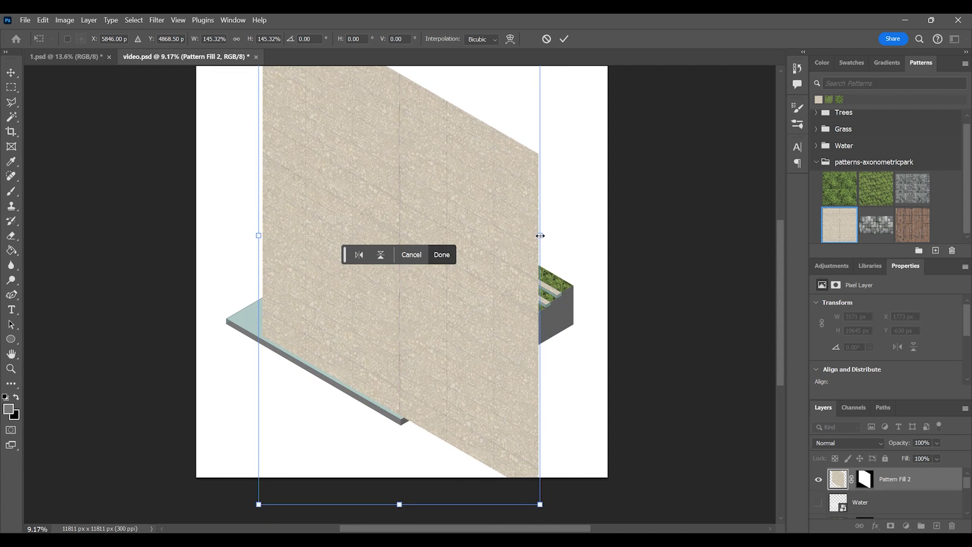
pyautogui.moveTo(540, 504); pyautogui.dragTo(547, 516)
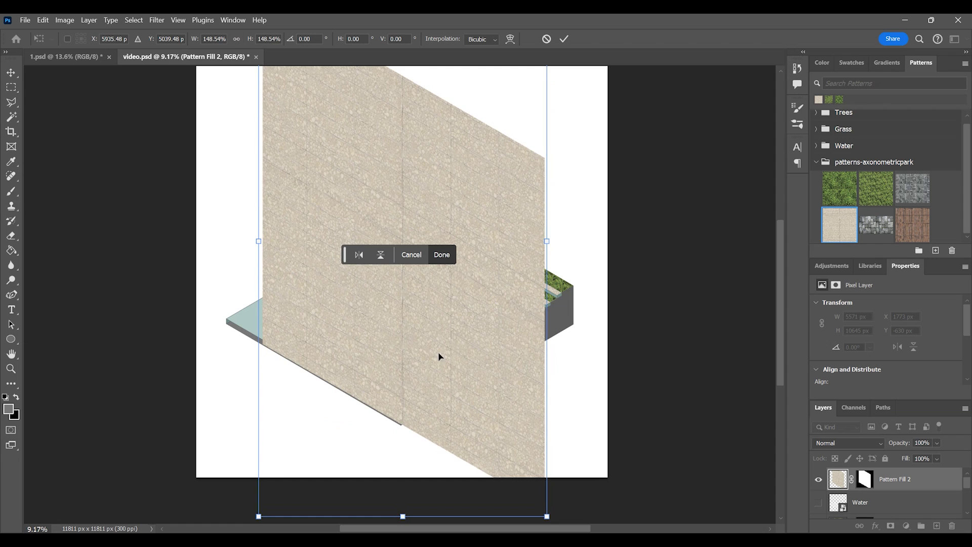
pyautogui.moveTo(439, 357); pyautogui.dragTo(391, 280)
pyautogui.moveTo(514, 428); pyautogui.dragTo(551, 504)
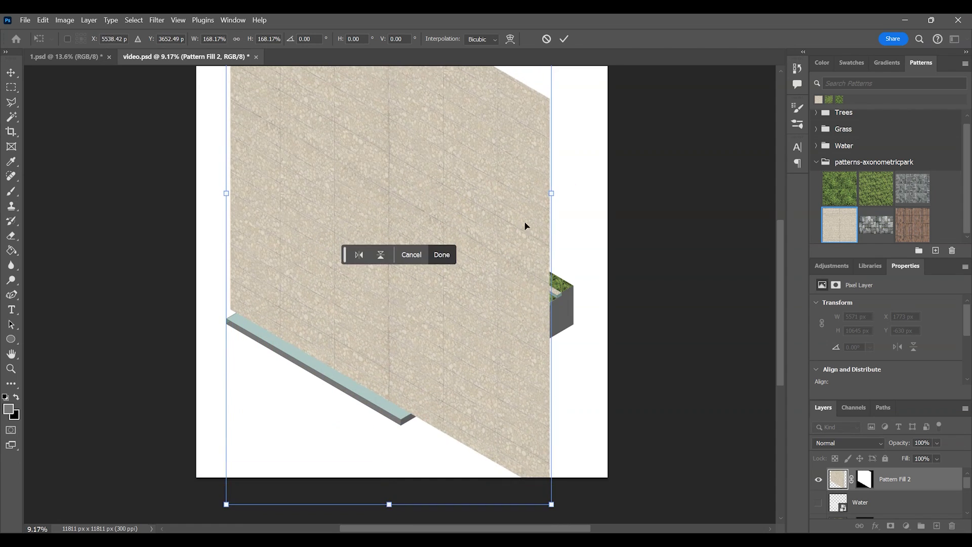
pyautogui.moveTo(525, 225); pyautogui.dragTo(551, 244)
pyautogui.click(563, 39)
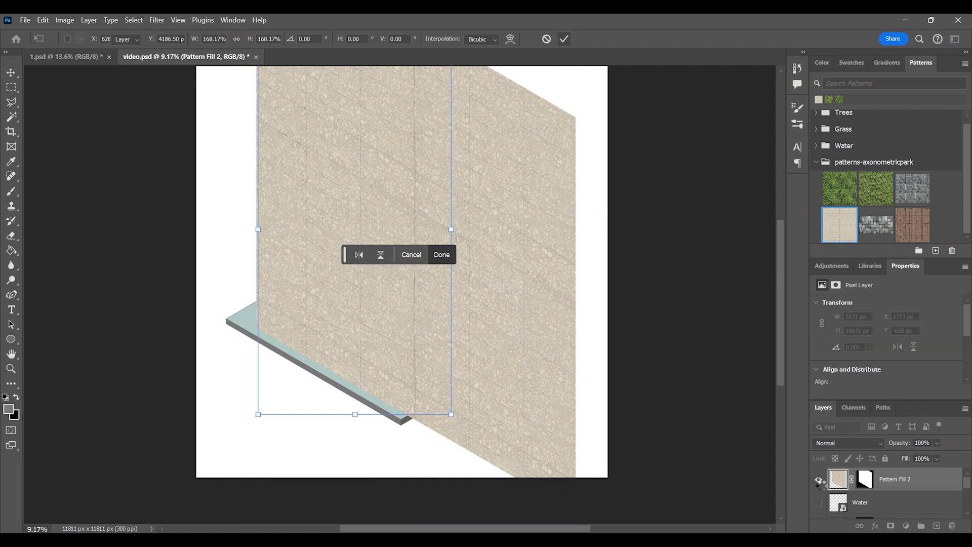
pyautogui.press('Return')
# - Hide Pattern Fill 2 and select the long side faces of the four front strips on the Land layer with the Magic Wand
pyautogui.click(819, 479)
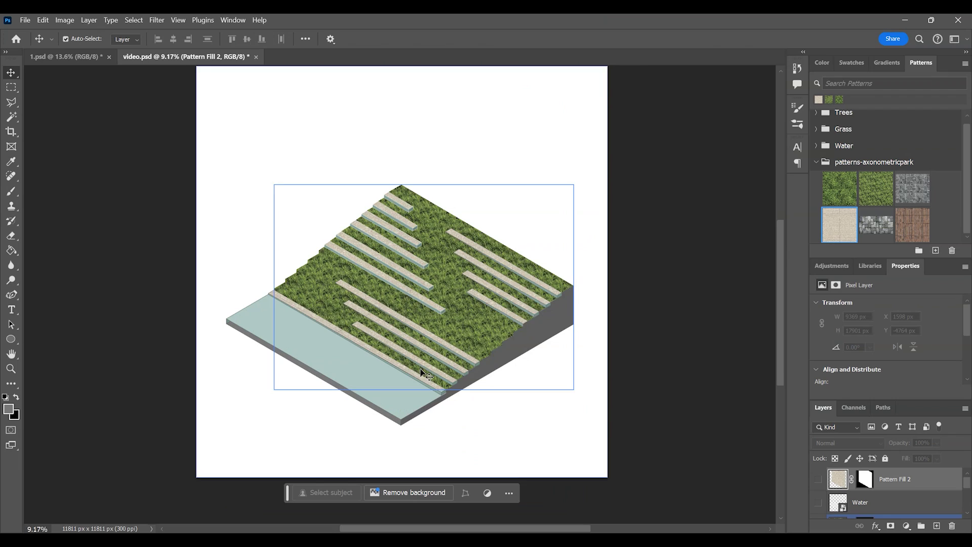
pyautogui.scroll(2, 388, 342)
pyautogui.click(14, 118)
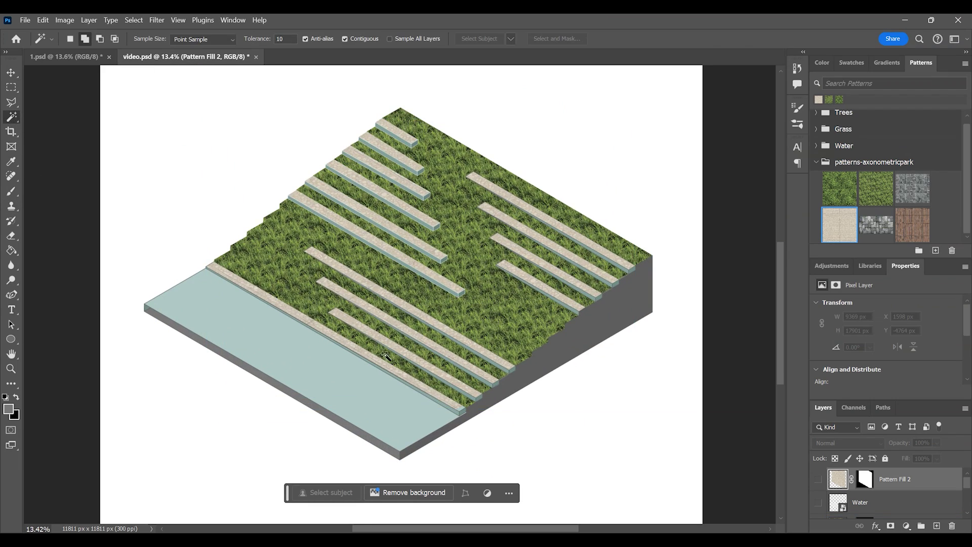
pyautogui.scroll(4, 422, 380)
pyautogui.keyDown('ctrl'); pyautogui.click(476, 436); pyautogui.keyUp('ctrl')
pyautogui.click(486, 441)
pyautogui.keyDown('shift'); pyautogui.click(521, 414); pyautogui.keyUp('shift')
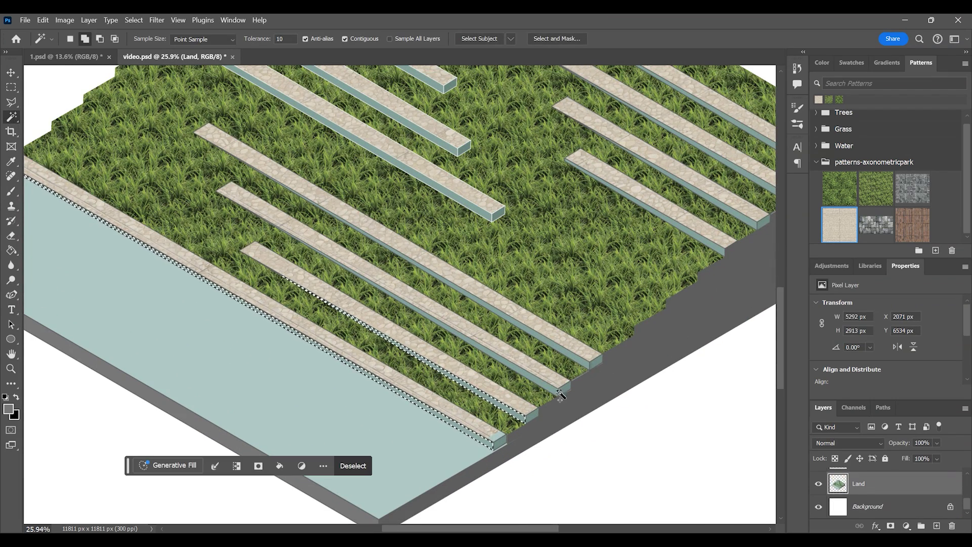
pyautogui.keyDown('shift'); pyautogui.click(554, 389); pyautogui.keyUp('shift')
pyautogui.keyDown('shift'); pyautogui.click(584, 362); pyautogui.keyUp('shift')
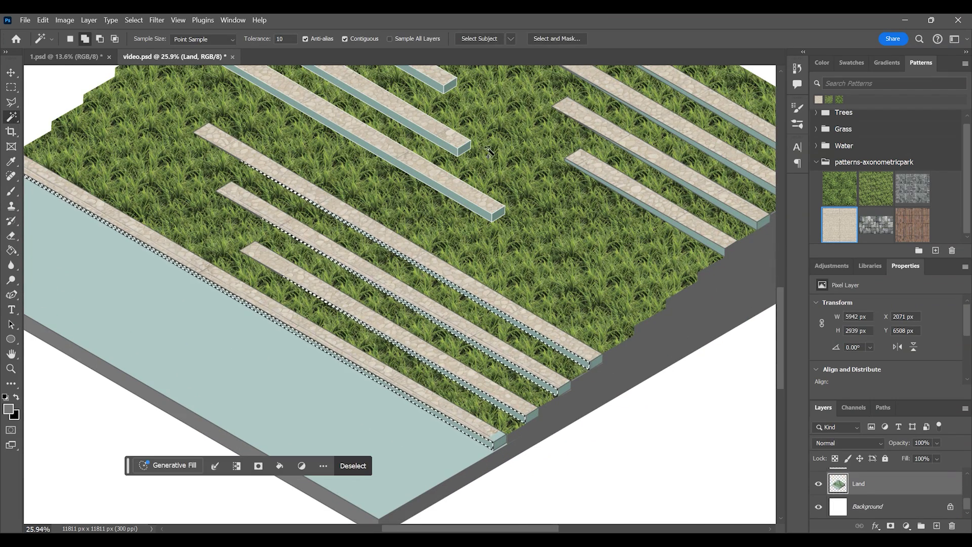
# - Add the long side faces of the right-hand strips and the lower three upper-left strips to the selection
pyautogui.click(462, 201)
pyautogui.click(450, 148)
pyautogui.click(722, 249)
pyautogui.click(752, 223)
pyautogui.click(434, 83)
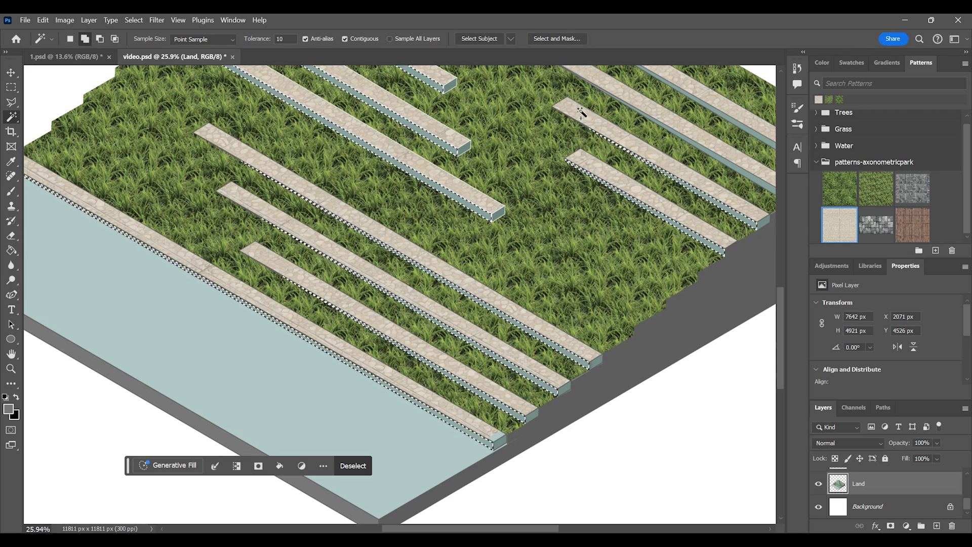
pyautogui.keyDown('shift'); pyautogui.click(743, 131); pyautogui.keyUp('shift')
pyautogui.click(743, 128)
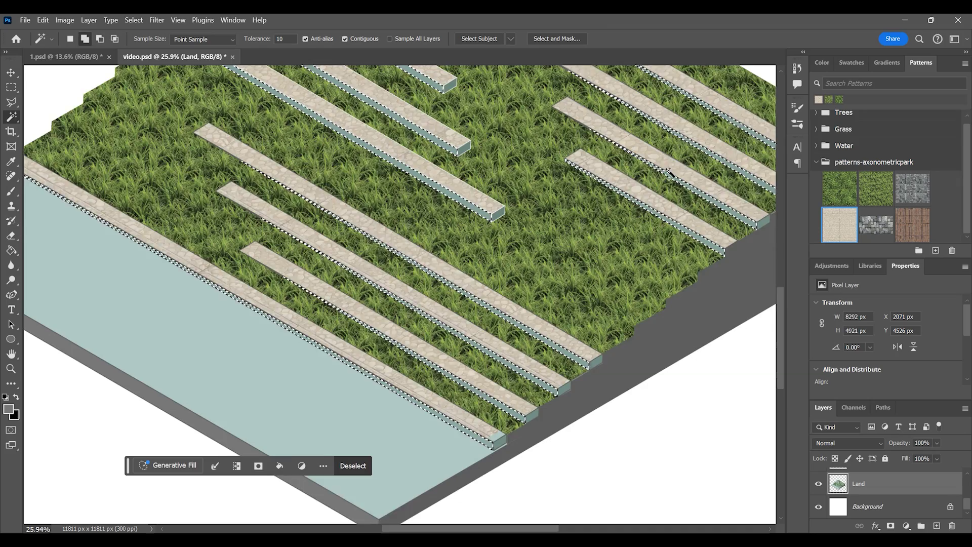
# - Add the side faces of the three uppermost strips and the visible end faces of the strips to the selection
pyautogui.scroll(-6, 531, 283)
pyautogui.scroll(1, 464, 86)
pyautogui.scroll(3, 448, 85)
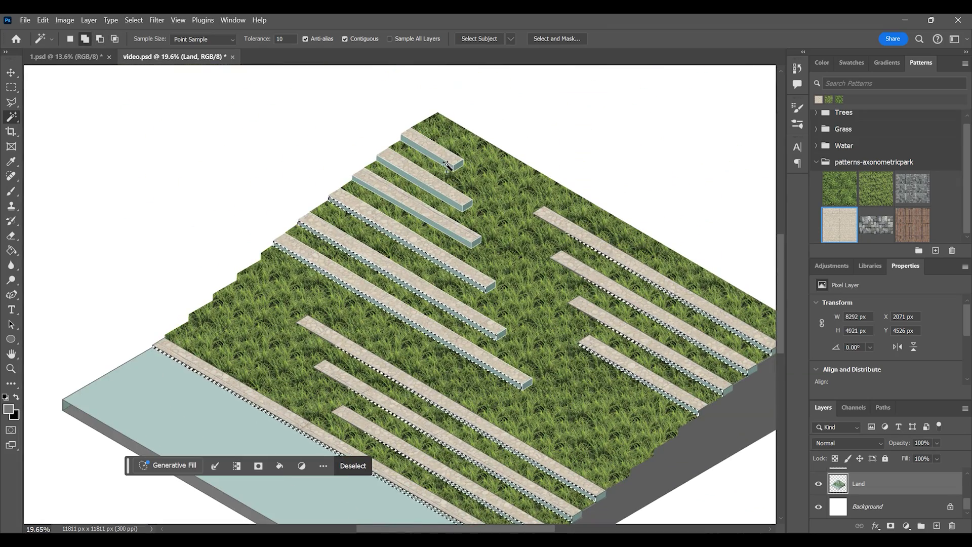
pyautogui.click(446, 165)
pyautogui.click(454, 204)
pyautogui.keyDown('shift'); pyautogui.click(462, 244); pyautogui.keyUp('shift')
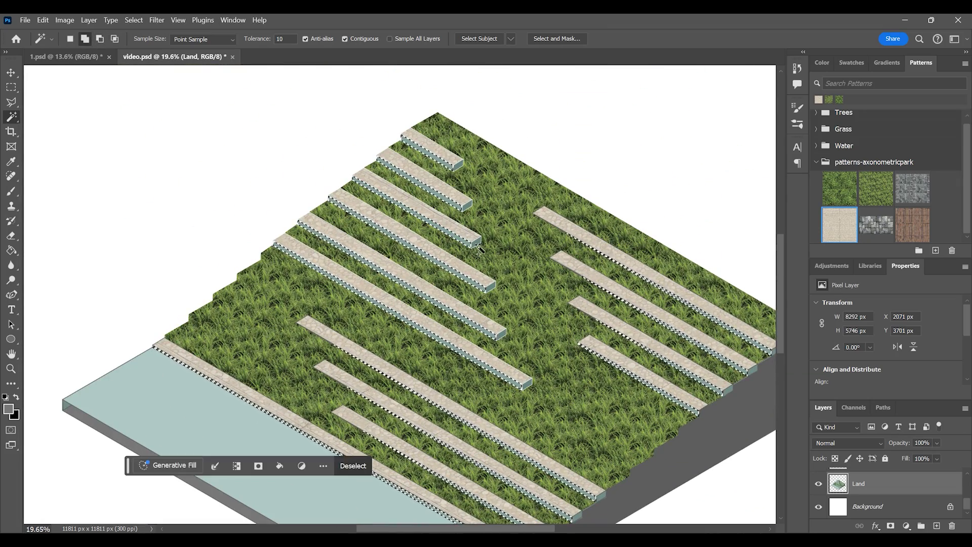
pyautogui.click(466, 204)
pyautogui.click(458, 165)
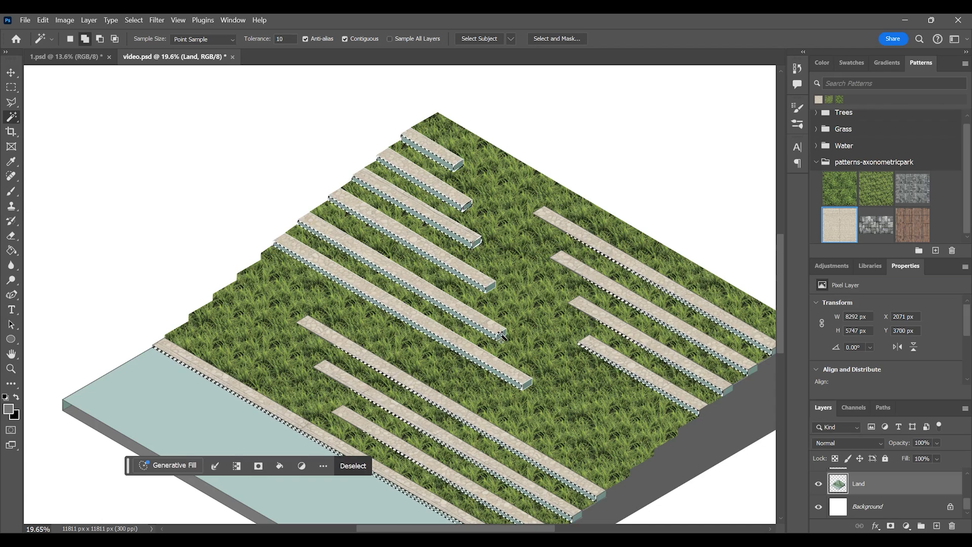
pyautogui.scroll(-4, 601, 499)
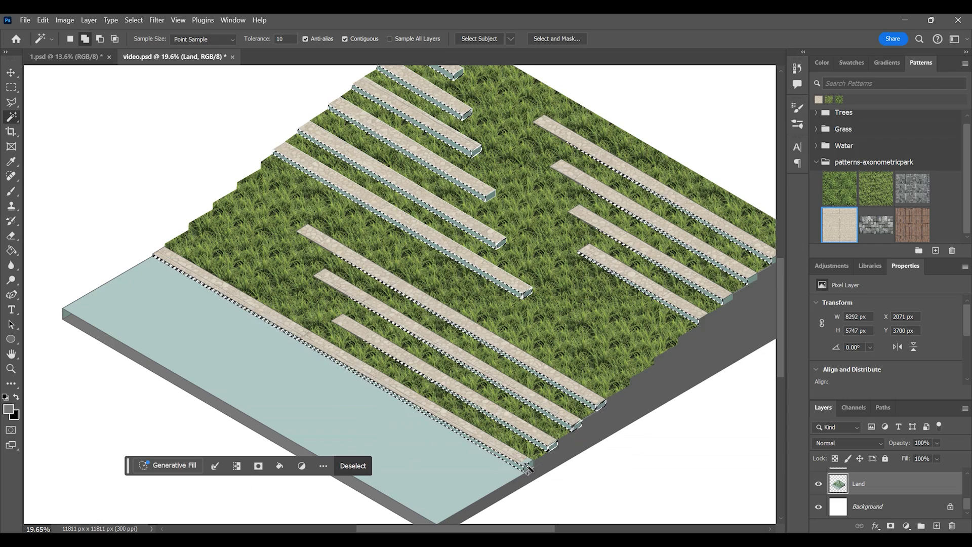
pyautogui.scroll(-3, 476, 470)
pyautogui.scroll(-2, 404, 412)
pyautogui.scroll(3, 851, 488)
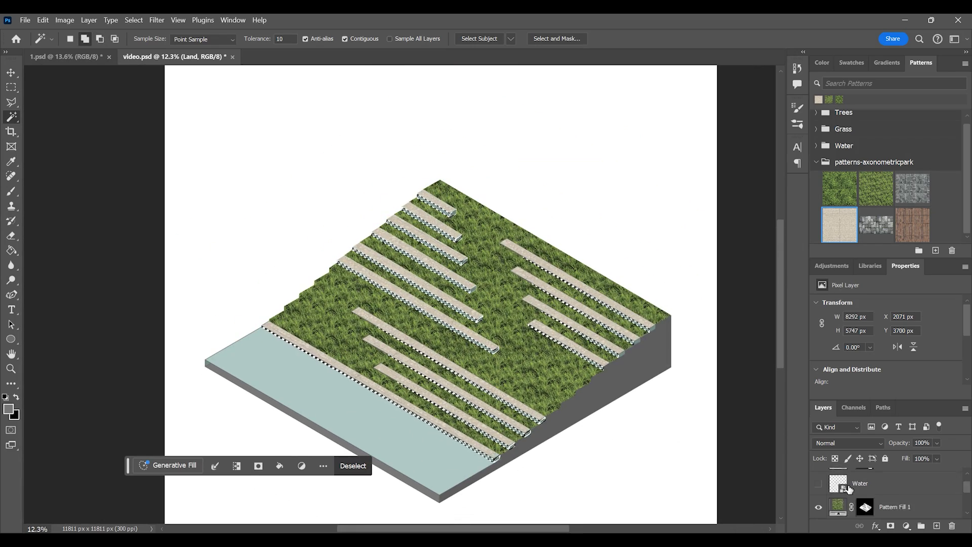
# - Show Pattern Fill 2, copy its texture within the side-face selection to a new layer, and hide Pattern Fill 2 again
pyautogui.click(818, 479)
pyautogui.click(838, 479)
pyautogui.scroll(-1, 533, 468)
pyautogui.click(13, 87)
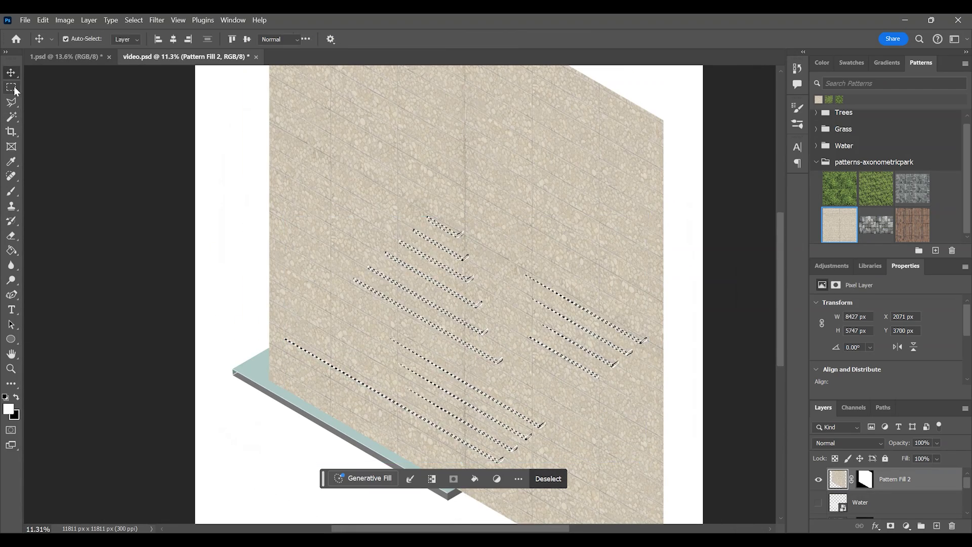
pyautogui.rightClick(469, 244)
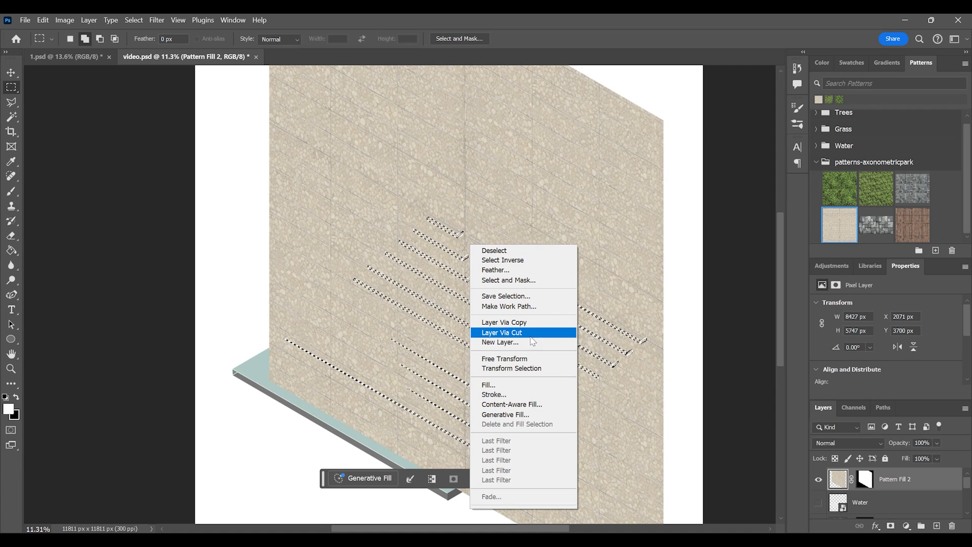
pyautogui.click(514, 323)
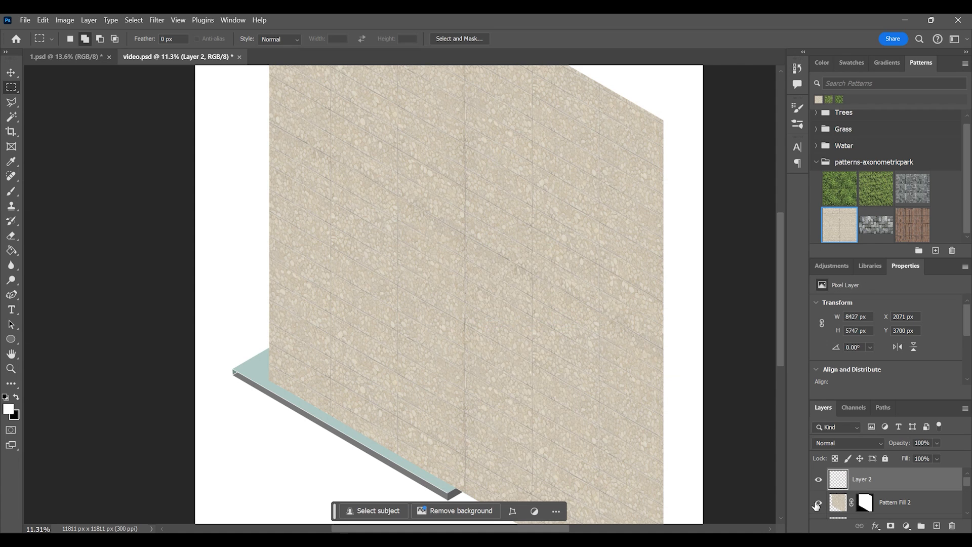
pyautogui.click(817, 503)
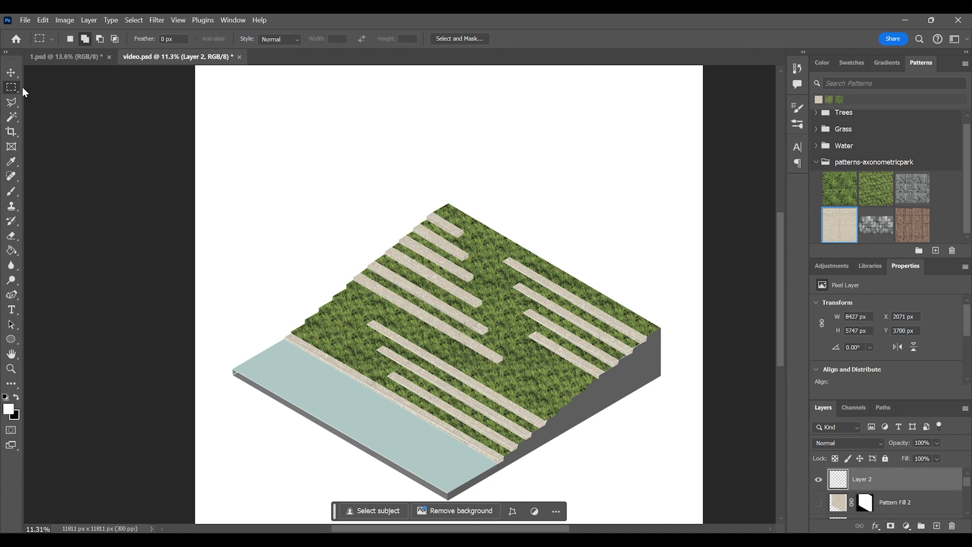
# - Darken the strips' side-face texture on Layer 2 with a Brightness/Contrast adjustment of -70 brightness
pyautogui.click(12, 73)
pyautogui.scroll(2, 494, 352)
pyautogui.moveTo(721, 290); pyautogui.dragTo(632, 381)
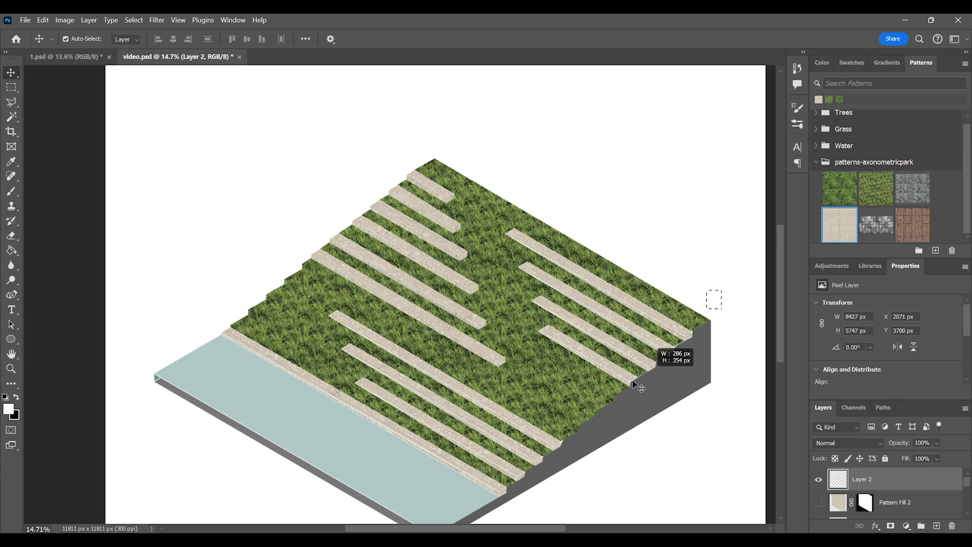
pyautogui.click(631, 385)
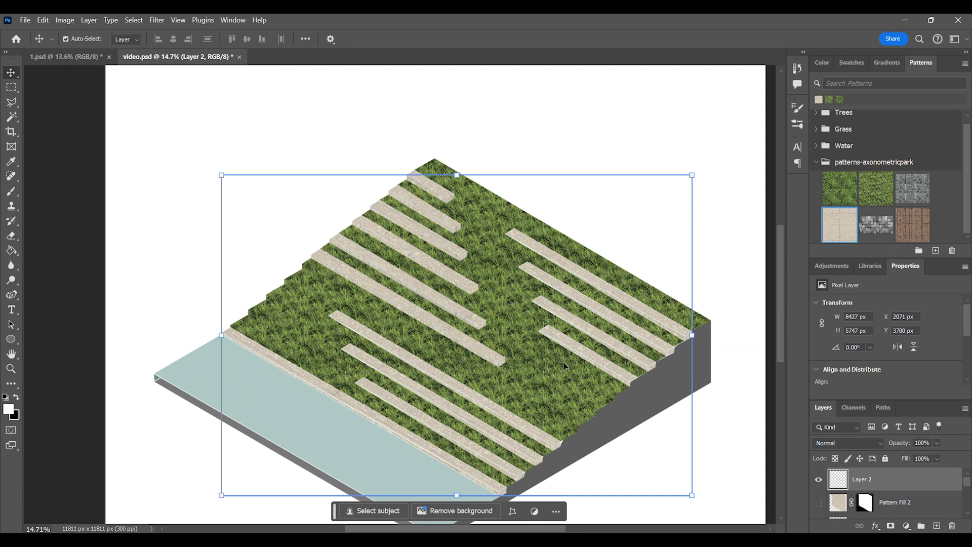
pyautogui.click(64, 20)
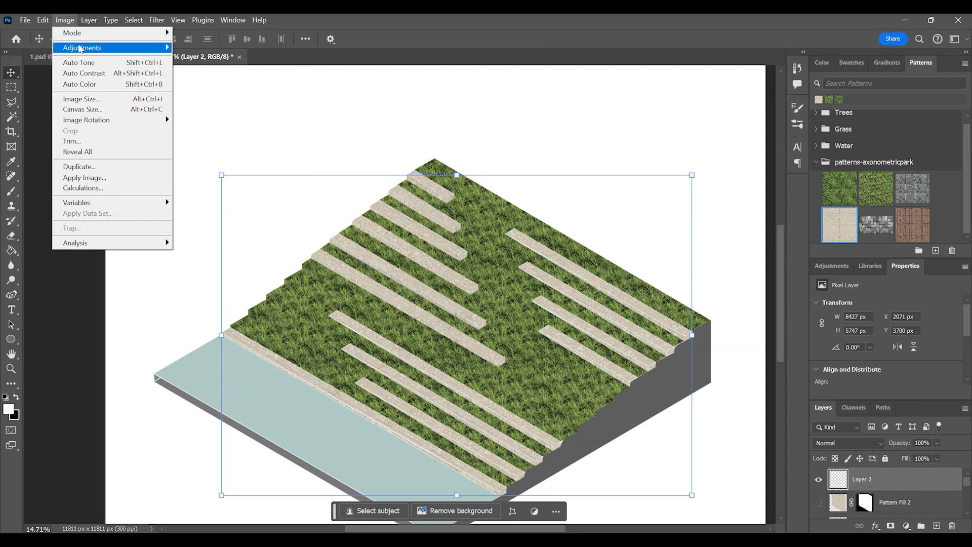
pyautogui.moveTo(77, 50)
pyautogui.click(207, 53)
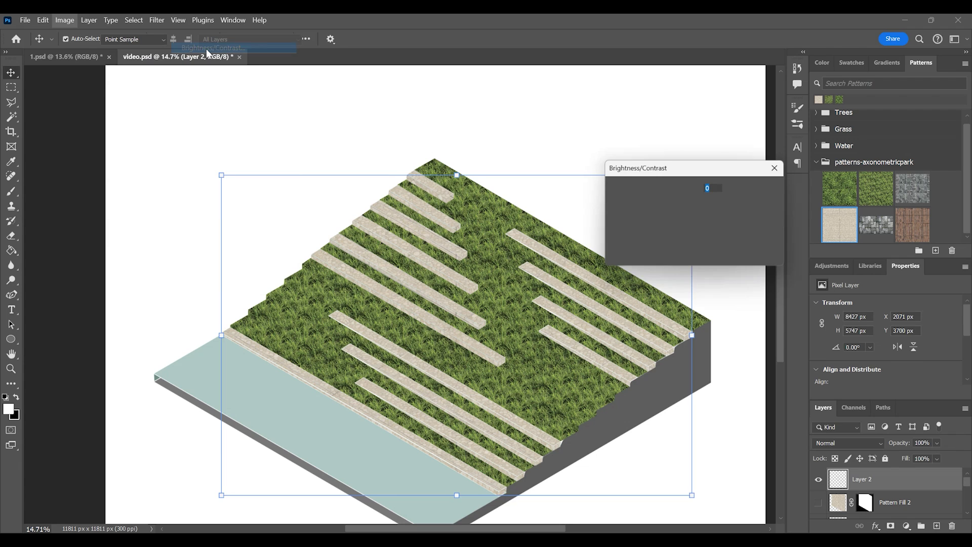
pyautogui.moveTo(653, 197); pyautogui.dragTo(643, 201)
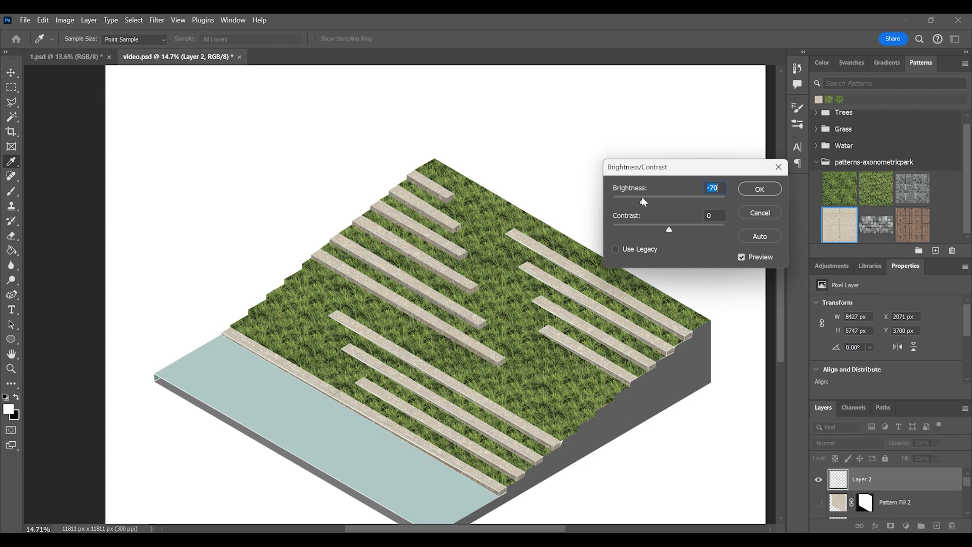
pyautogui.click(759, 189)
pyautogui.press('v')
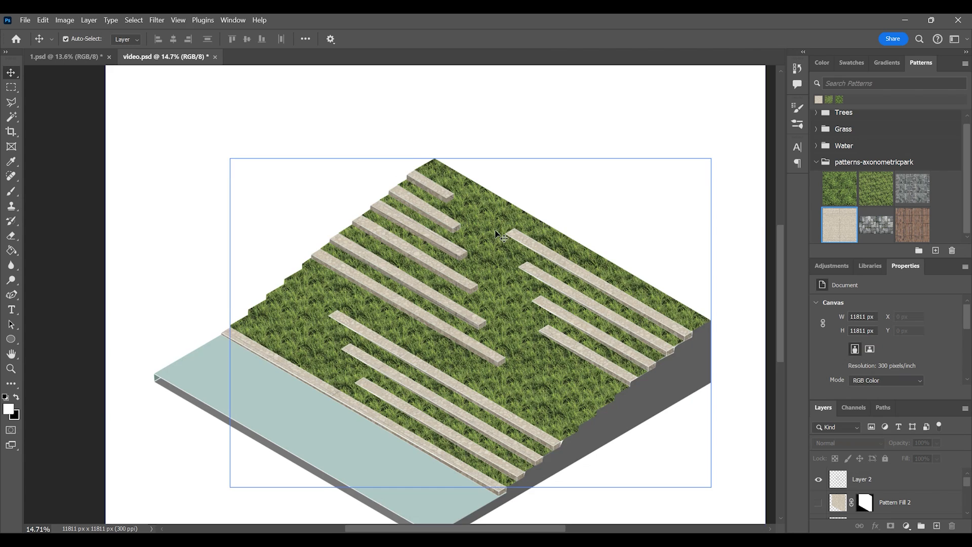
pyautogui.scroll(-3, 496, 232)
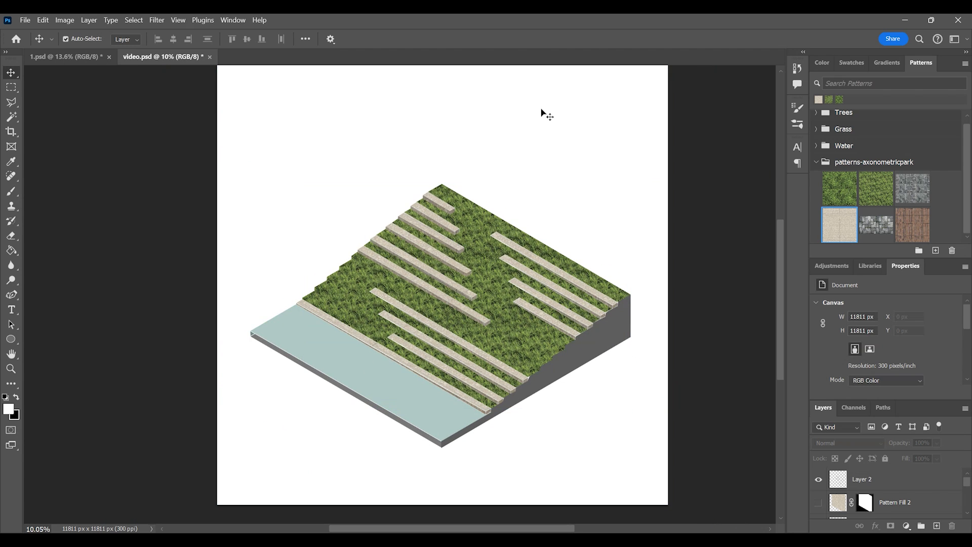
# - Load the Pattern Fill 1 mask as a selection and fill it with the second grass pattern from patterns-axonometricpark on a new fill layer
pyautogui.scroll(2, 541, 114)
pyautogui.click(496, 298)
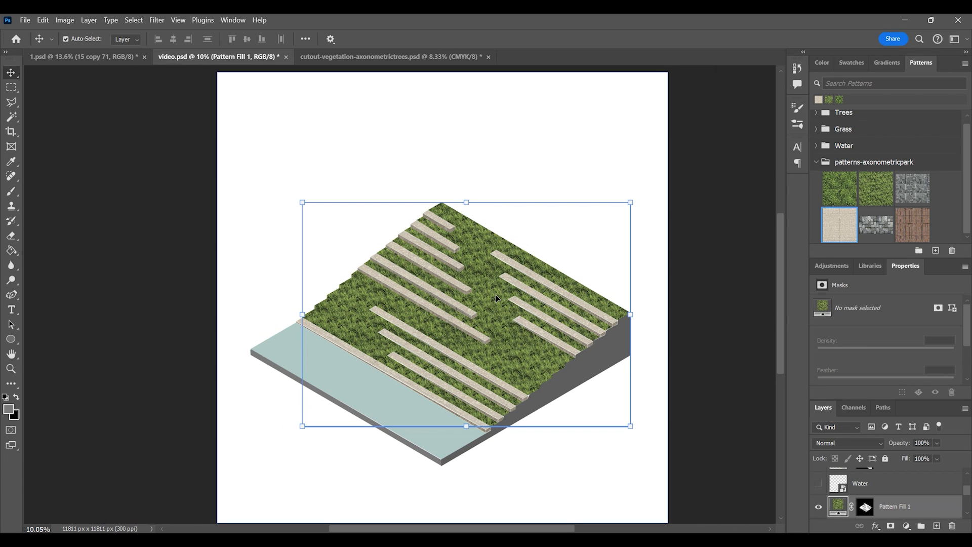
pyautogui.keyDown('ctrl'); pyautogui.click(865, 508); pyautogui.keyUp('ctrl')
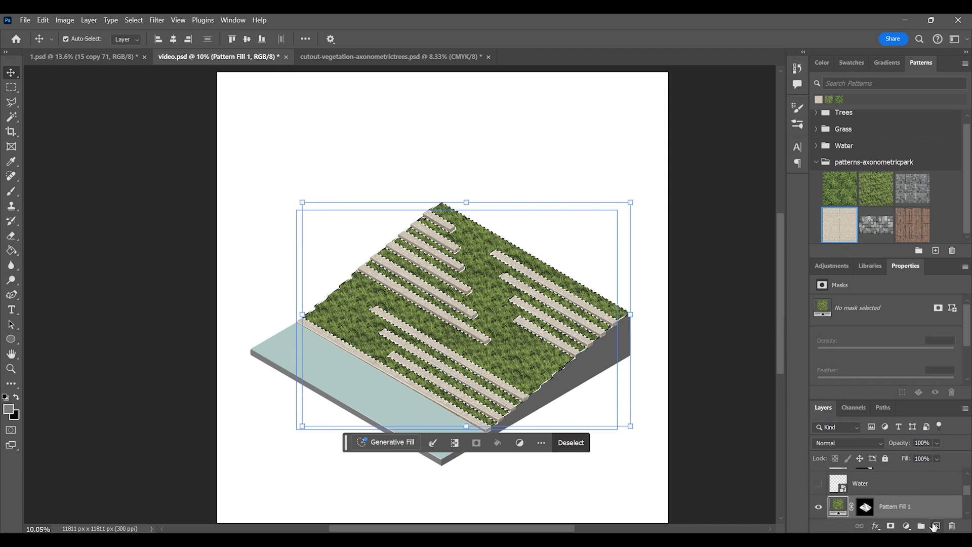
pyautogui.click(937, 526)
pyautogui.click(871, 186)
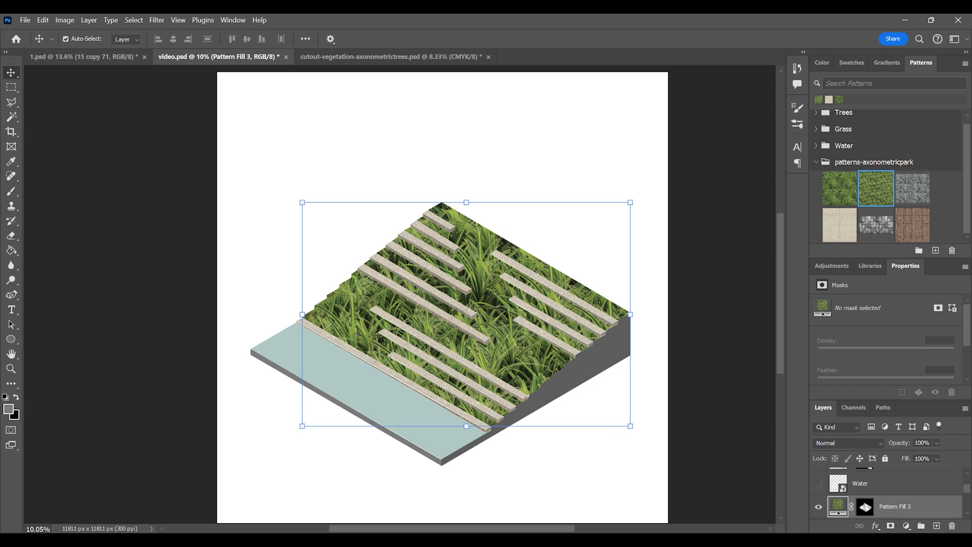
# - Reduce the pattern scale of Pattern Fill 3 so its grass blades suit the size of the slope
pyautogui.scroll(-1, 887, 487)
pyautogui.doubleClick(838, 483)
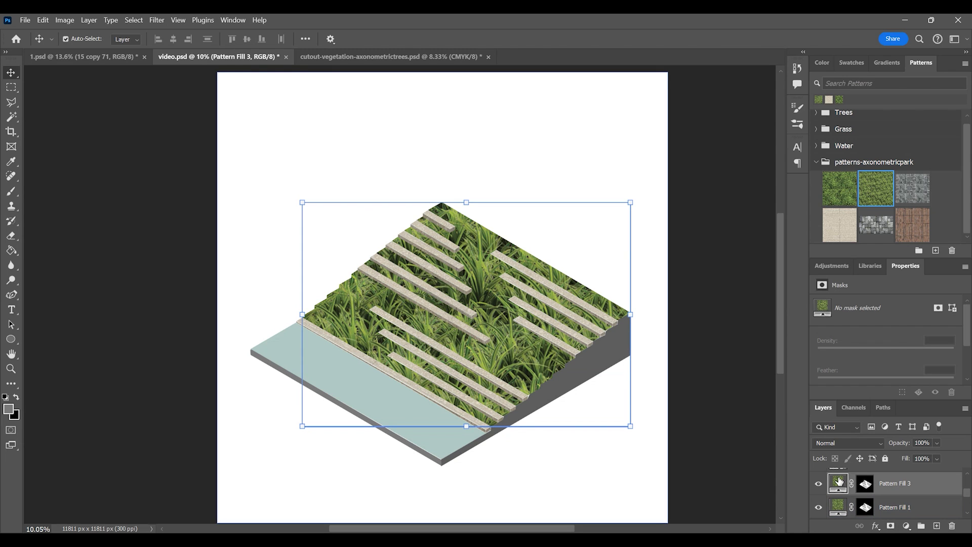
pyautogui.write('30')
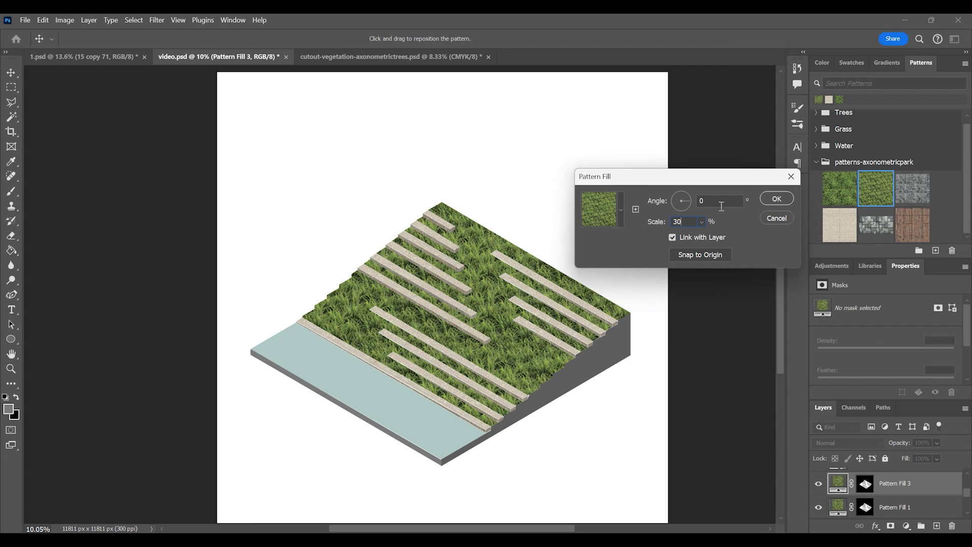
pyautogui.moveTo(683, 221); pyautogui.dragTo(671, 223)
pyautogui.click(776, 198)
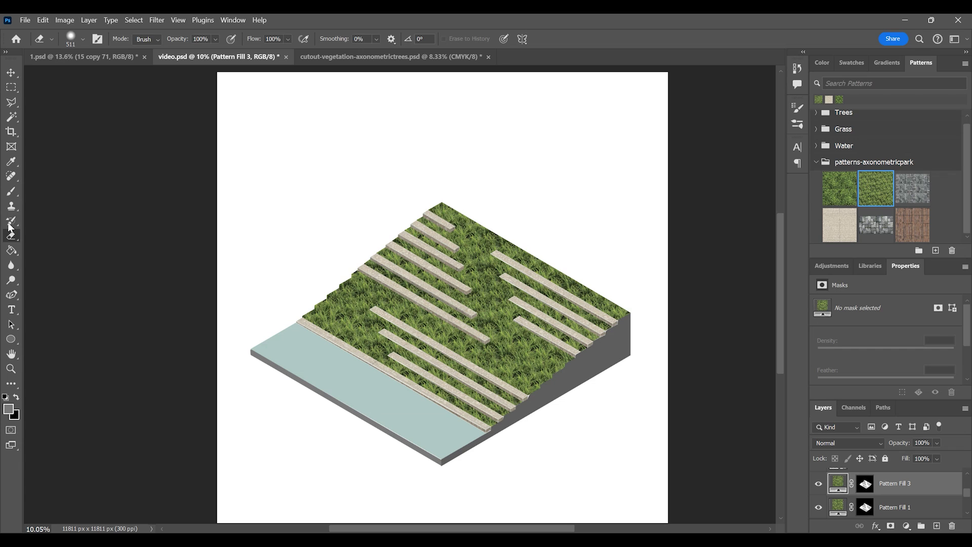
# - Rasterize Pattern Fill 3 and erase patches of it with a soft 511 px eraser to blend it with the grass underneath
pyautogui.click(11, 73)
pyautogui.click(581, 218)
pyautogui.click(481, 296)
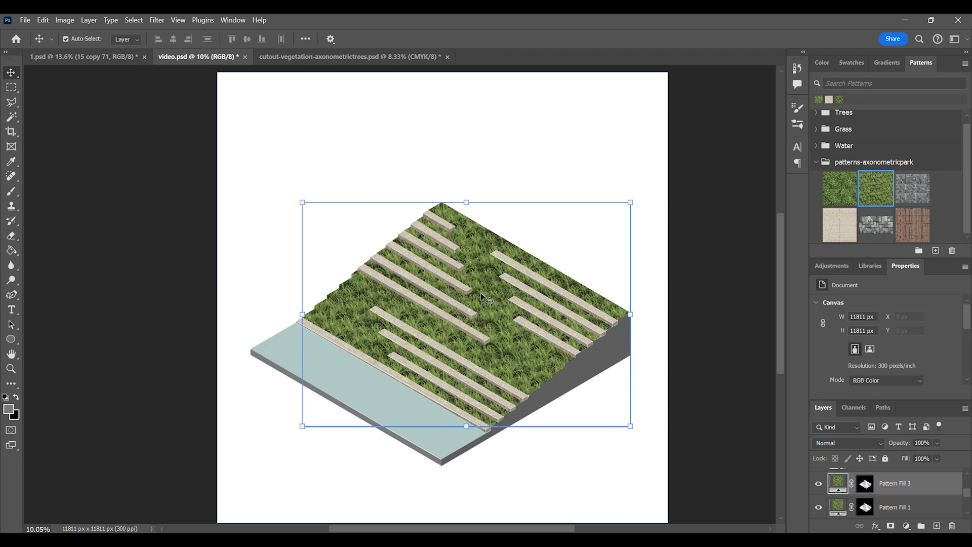
pyautogui.click(11, 236)
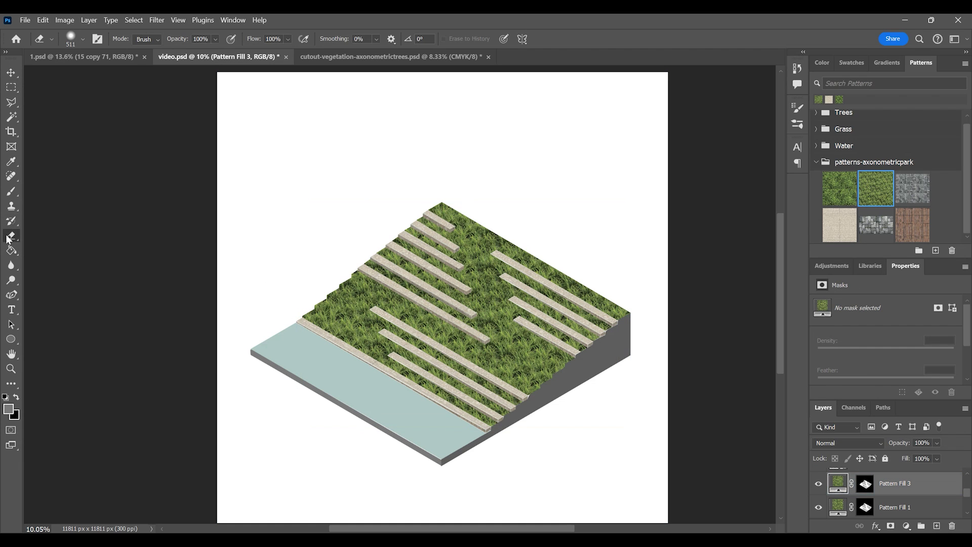
pyautogui.click(84, 39)
pyautogui.click(84, 39)
pyautogui.click(346, 316)
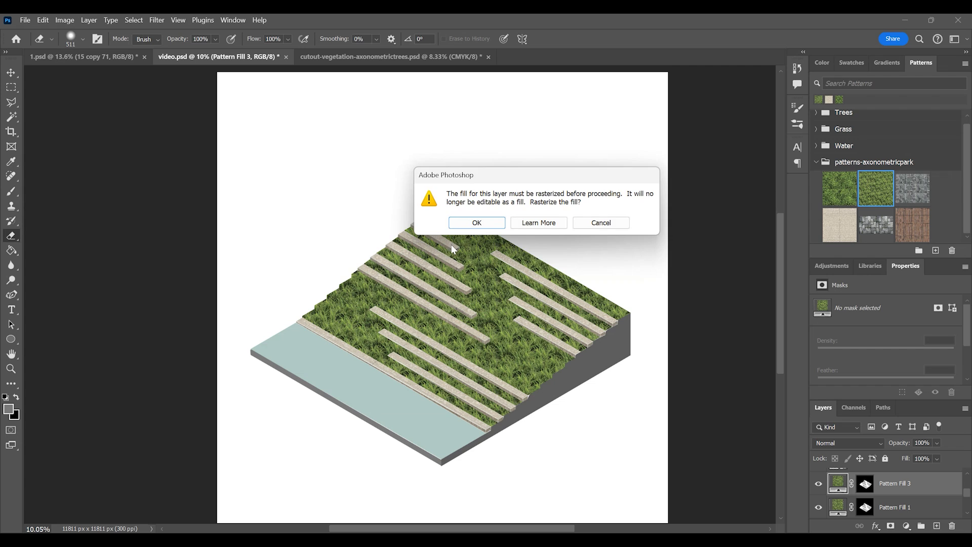
pyautogui.click(471, 219)
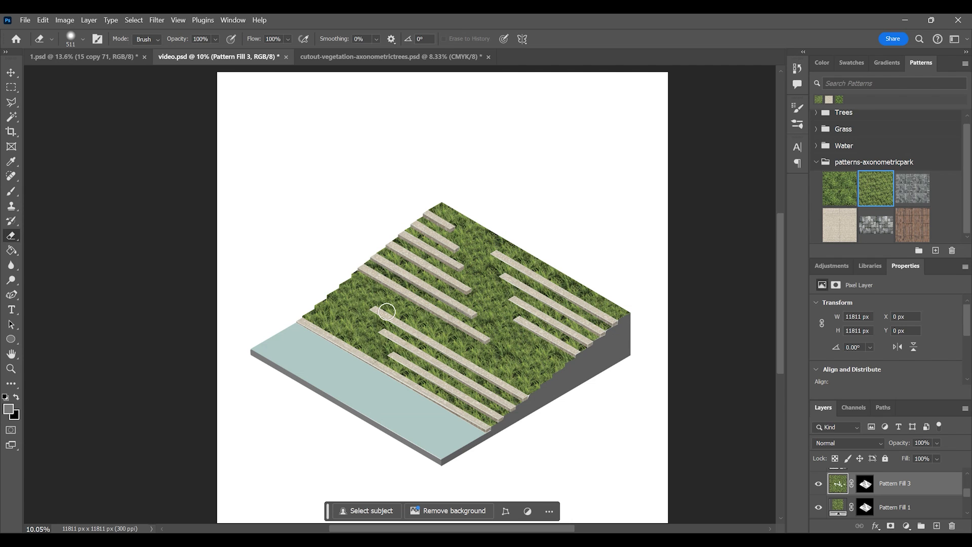
pyautogui.click(11, 75)
pyautogui.click(724, 275)
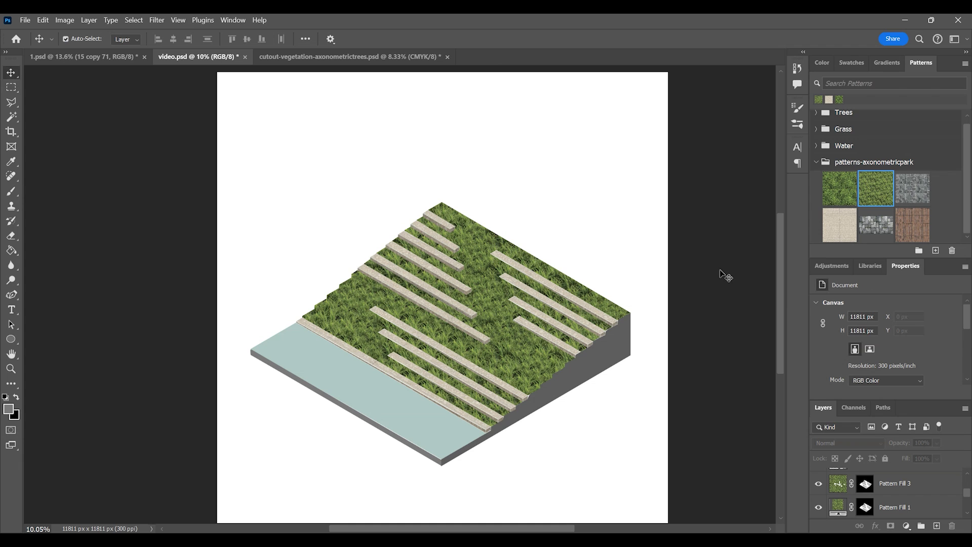
# - Bring the fifth plant of the second row from cutout-vegetation-axonometrictrees.psd into video.psd and place it on the slope's back edge
pyautogui.click(298, 58)
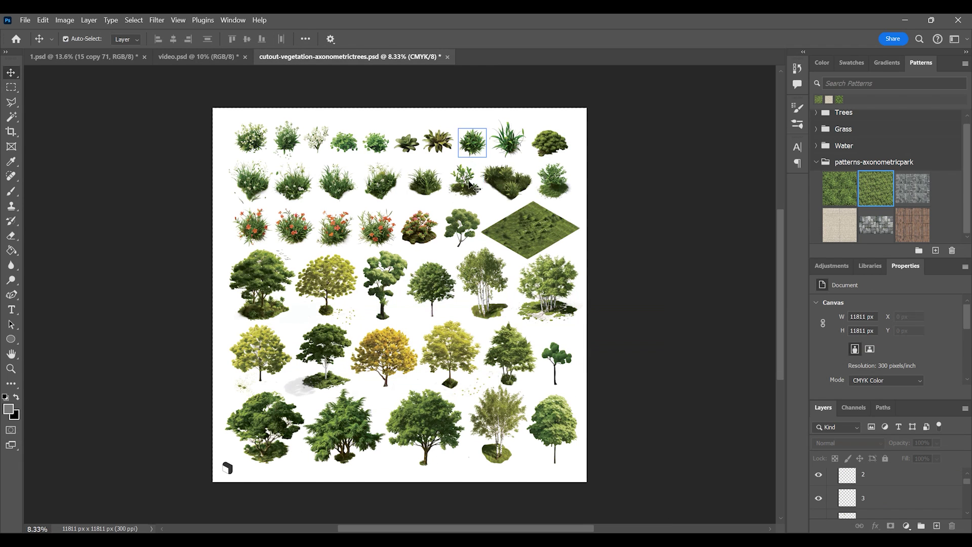
pyautogui.click(385, 281)
pyautogui.click(460, 230)
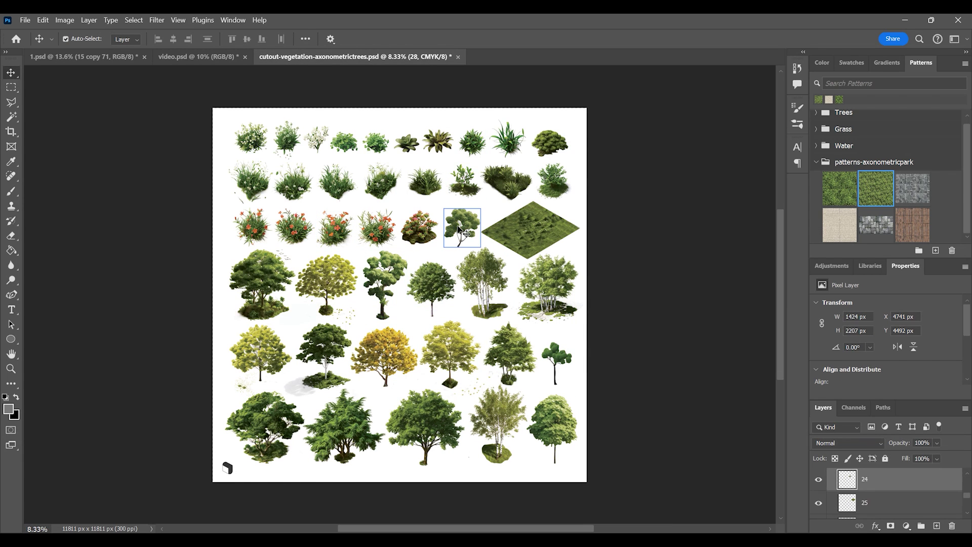
pyautogui.moveTo(425, 181); pyautogui.dragTo(584, 251)
pyautogui.moveTo(442, 299); pyautogui.dragTo(518, 249)
# - Erase the base of the grass tuft and scale it down to about 847 × 627 px
pyautogui.click(11, 236)
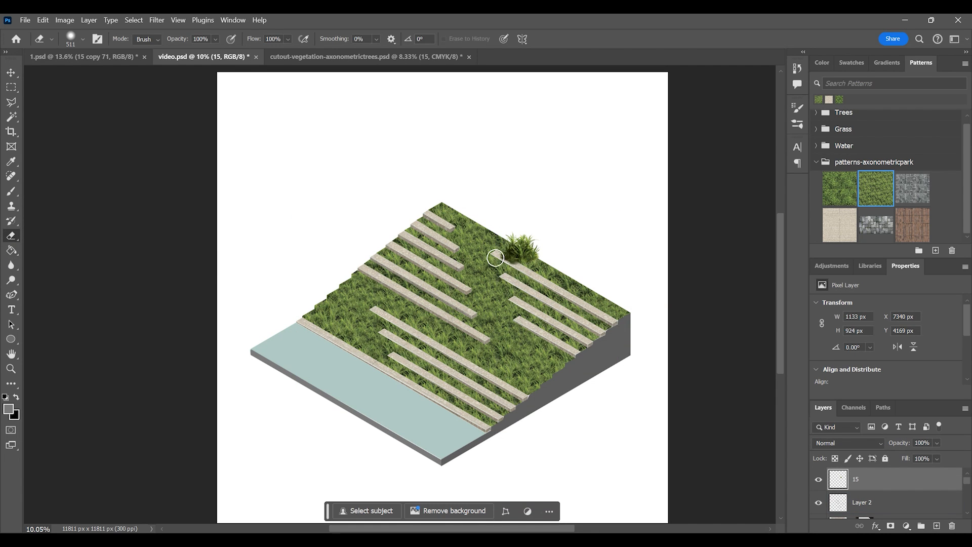
pyautogui.click(11, 73)
pyautogui.hotkey('ctrl', 't')
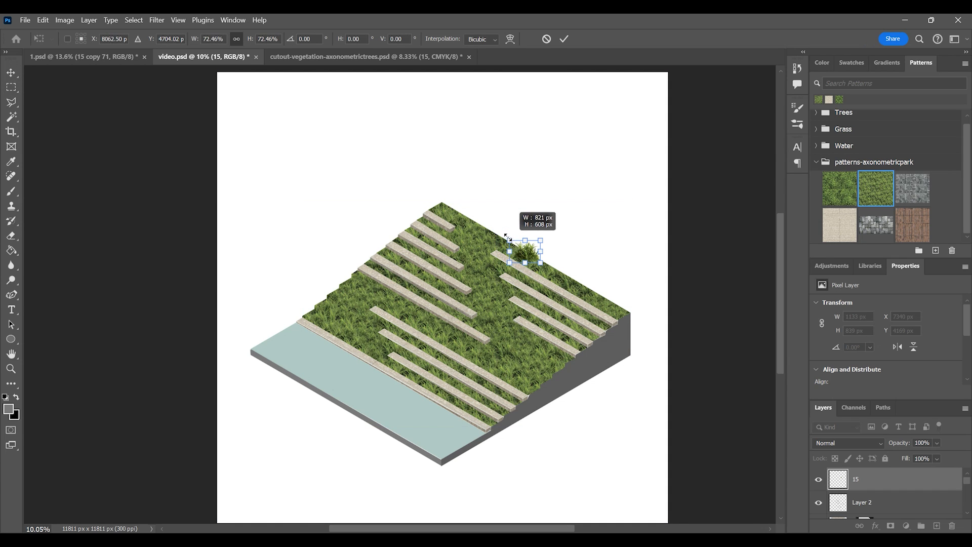
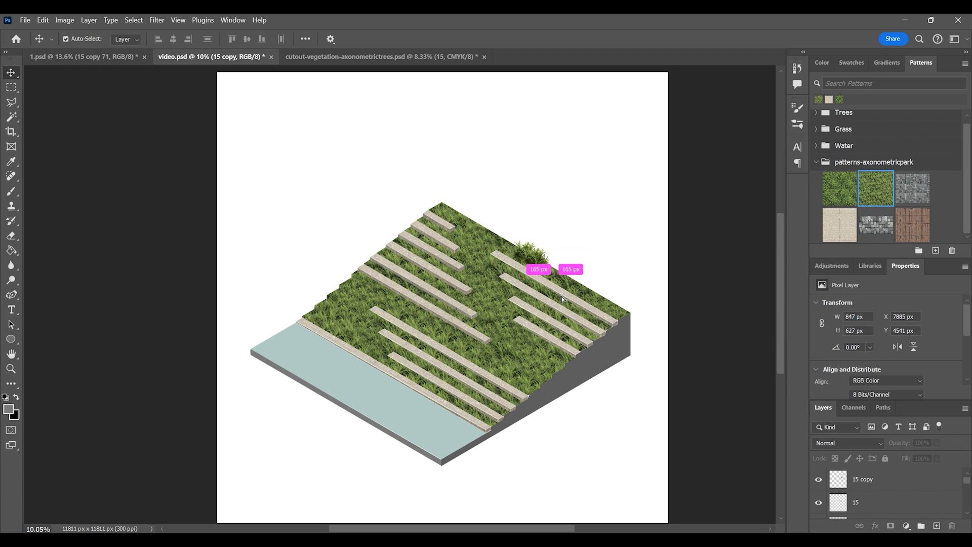
# - Place tuft copies beside the original and at the slope's right-hand corner, shrinking the one beside the original to about 713 × 528 px
pyautogui.moveTo(562, 299); pyautogui.dragTo(619, 314)
pyautogui.click(169, 120)
pyautogui.scroll(5, 527, 268)
pyautogui.click(534, 252)
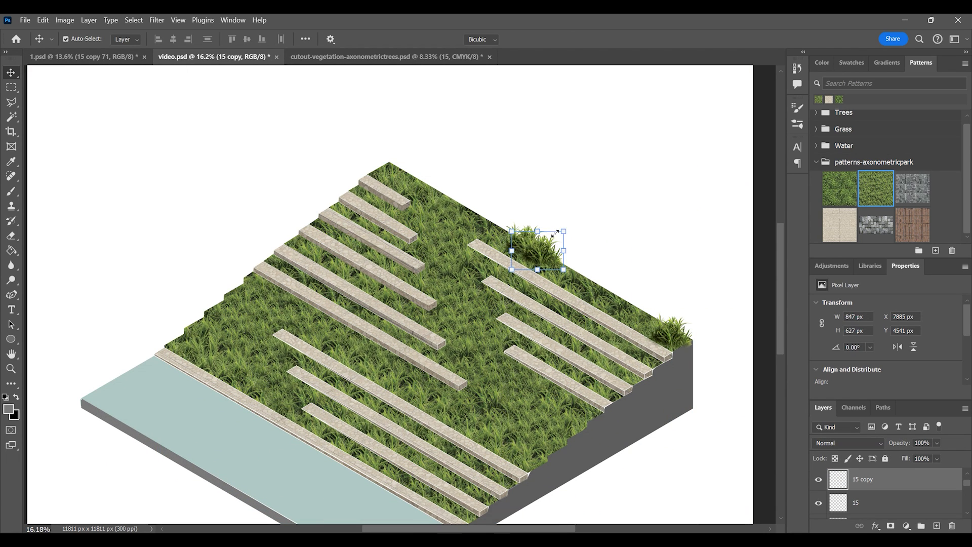
pyautogui.moveTo(560, 232); pyautogui.dragTo(554, 239)
pyautogui.click(565, 39)
# - Add more grass tuft copies in varied sizes along the slope's back edge and at its peak
pyautogui.click(617, 205)
pyautogui.moveTo(670, 343)
pyautogui.mouseDown()
pyautogui.moveTo(367, 174)
pyautogui.moveTo(431, 187)
pyautogui.moveTo(437, 204)
pyautogui.moveTo(464, 202)
pyautogui.moveTo(494, 237)
pyautogui.moveTo(463, 197)
pyautogui.moveTo(641, 304)
pyautogui.mouseUp()
pyautogui.press('e')
pyautogui.press('v')
pyautogui.click(566, 39)
pyautogui.click(573, 154)
pyautogui.click(498, 169)
pyautogui.click(648, 235)
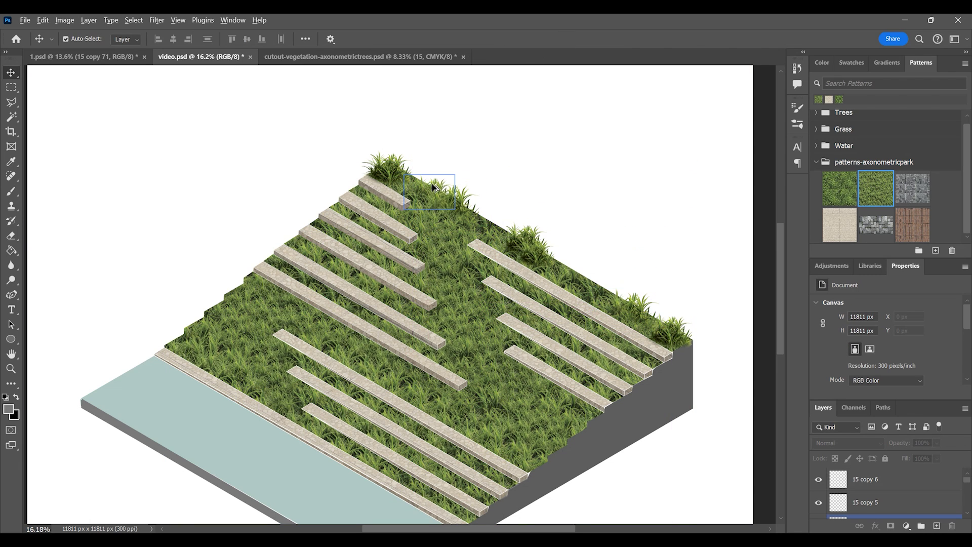
pyautogui.moveTo(434, 187); pyautogui.dragTo(599, 282)
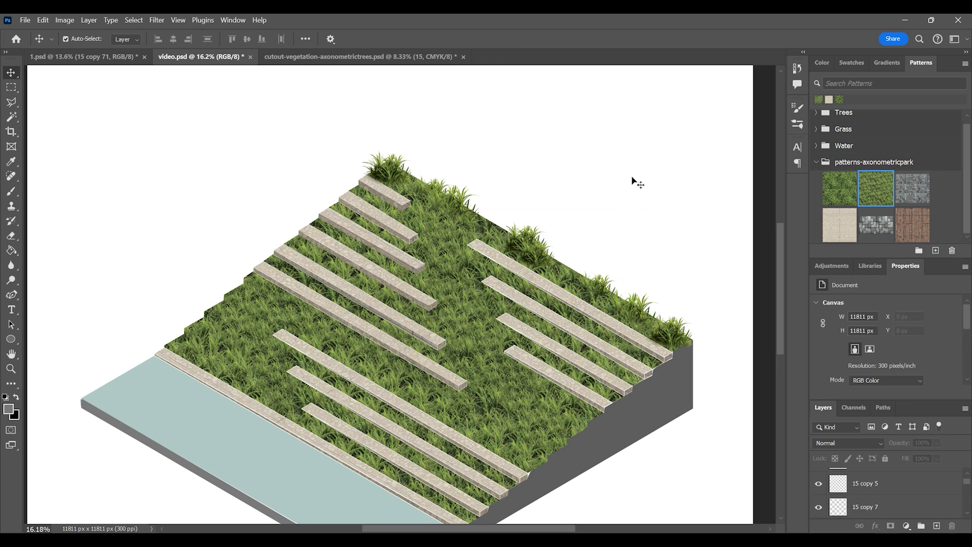
# - Scatter further grass tuft copies between the strips across the middle, the left edge and the lower right of the slope
pyautogui.moveTo(535, 238); pyautogui.dragTo(438, 283)
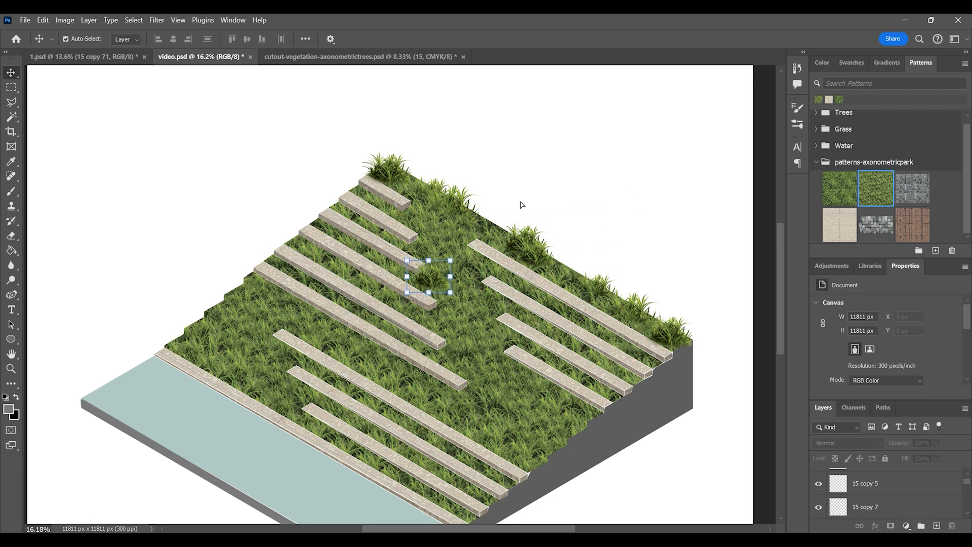
pyautogui.moveTo(385, 167); pyautogui.dragTo(452, 399)
pyautogui.moveTo(604, 291); pyautogui.dragTo(310, 243)
pyautogui.moveTo(310, 243); pyautogui.dragTo(518, 372)
pyautogui.moveTo(518, 373); pyautogui.dragTo(604, 389)
# - Select all the grass tuft layers down to layer 15 and group them
pyautogui.scroll(-5, 879, 495)
pyautogui.click(880, 500)
pyautogui.scroll(-4, 879, 499)
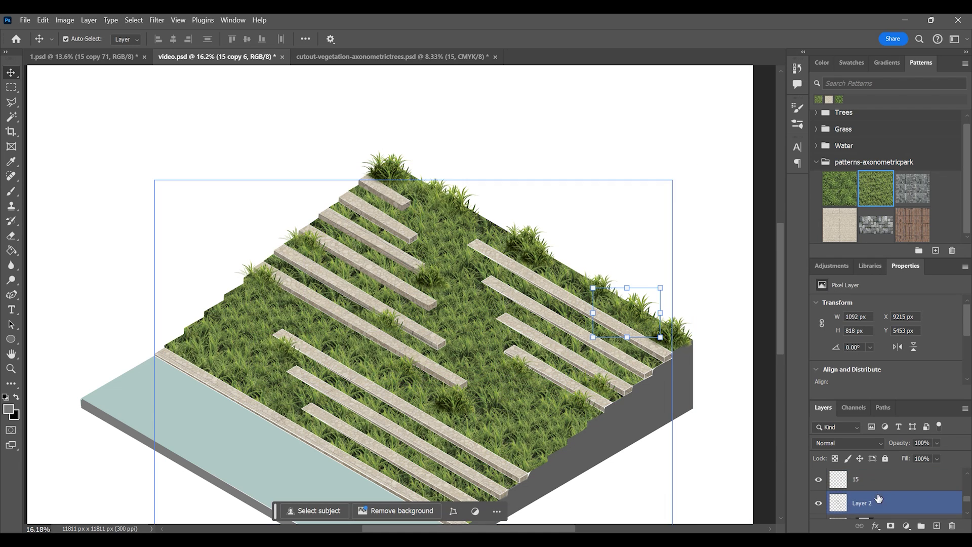
pyautogui.keyDown('shift'); pyautogui.click(878, 499); pyautogui.keyUp('shift')
pyautogui.click(922, 527)
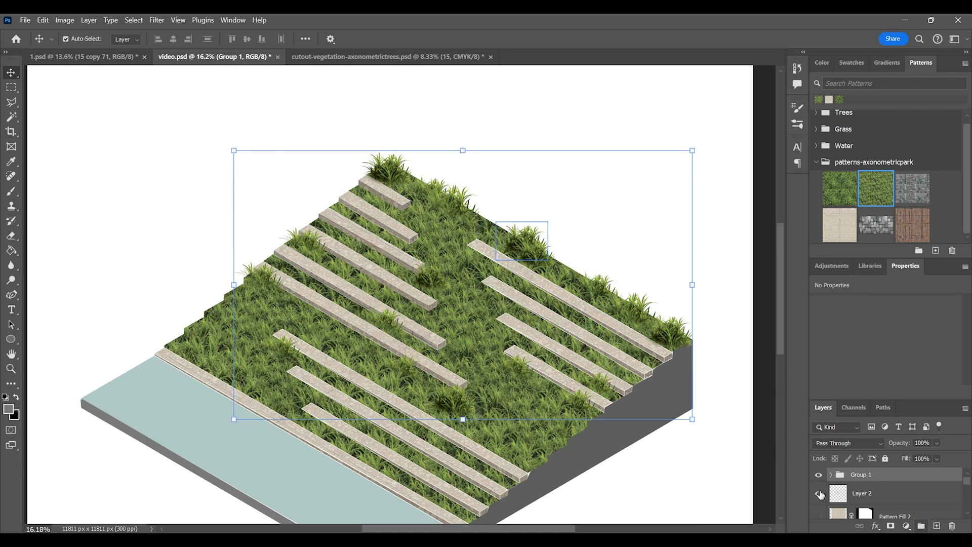
# - Group Layer 2 and the texture layers beneath it, down to just above Layer 3
pyautogui.click(877, 498)
pyautogui.scroll(-8, 878, 498)
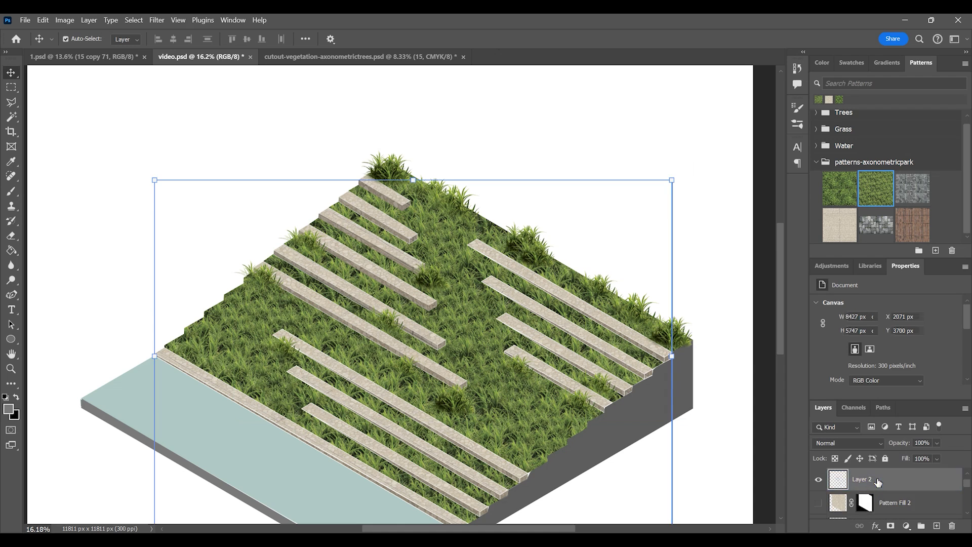
pyautogui.scroll(1, 901, 500)
pyautogui.keyDown('shift'); pyautogui.click(901, 480); pyautogui.keyUp('shift')
pyautogui.click(921, 526)
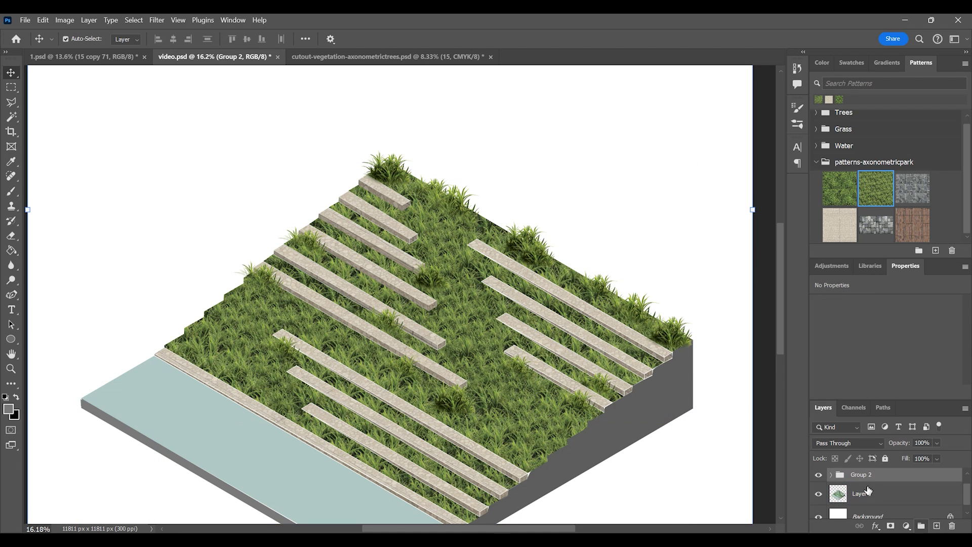
pyautogui.scroll(1, 861, 487)
pyautogui.click(841, 478)
pyautogui.click(723, 395)
# - Duplicate the paired tufts from the back edge to the slope's left edge and lower right, enlarging the copies to about 116%
pyautogui.scroll(-1, 433, 335)
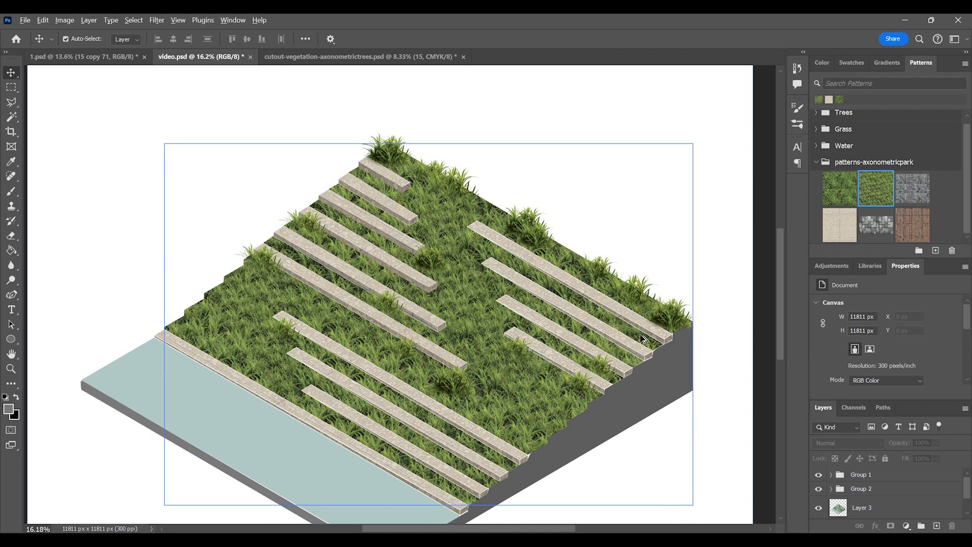
pyautogui.scroll(-1, 501, 248)
pyautogui.click(530, 214)
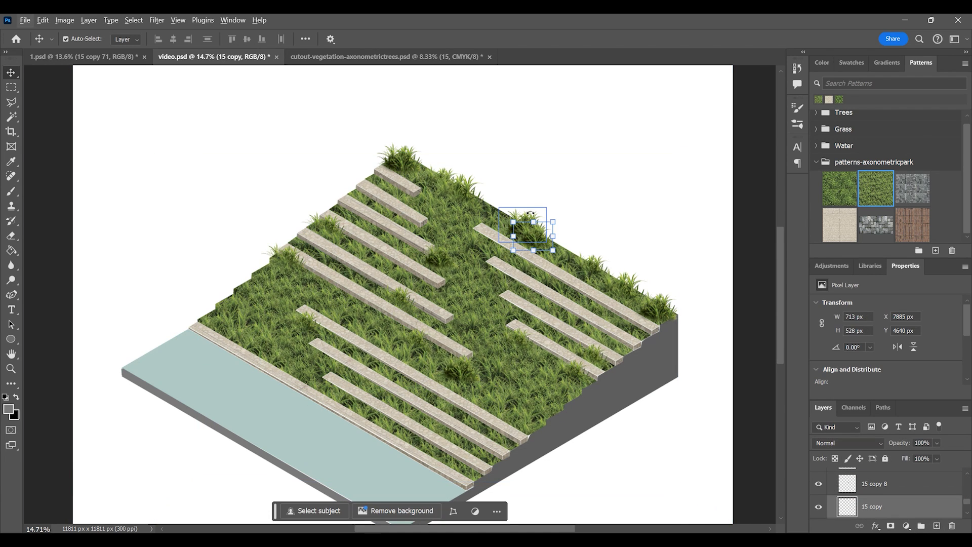
pyautogui.click(585, 119)
pyautogui.click(526, 221)
pyautogui.keyDown('shift'); pyautogui.click(535, 238); pyautogui.keyUp('shift')
pyautogui.moveTo(525, 233); pyautogui.dragTo(292, 316)
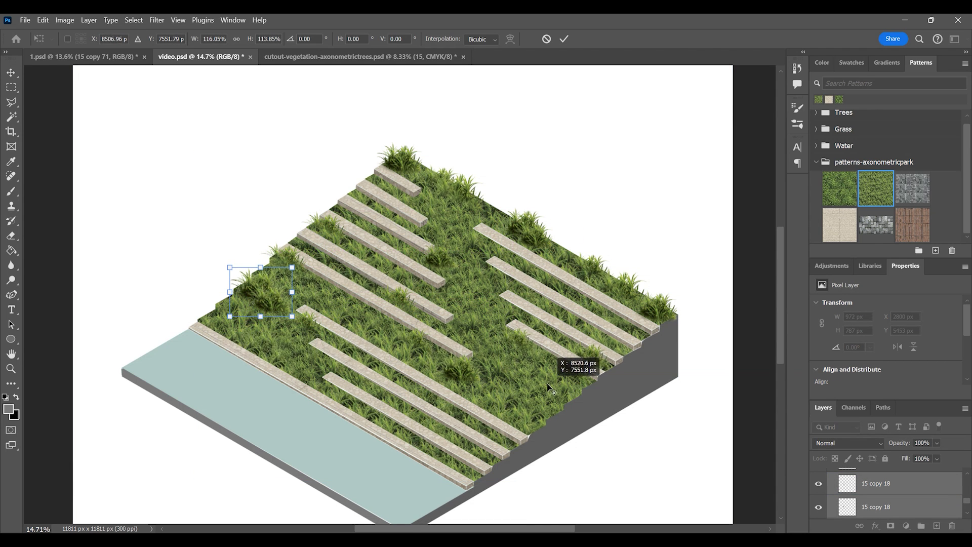
pyautogui.click(563, 38)
# - Bring the two white-flowering shrubs on layers 1 and 11 from the vegetation cutout file into video.psd
pyautogui.click(359, 57)
pyautogui.click(448, 178)
pyautogui.click(252, 183)
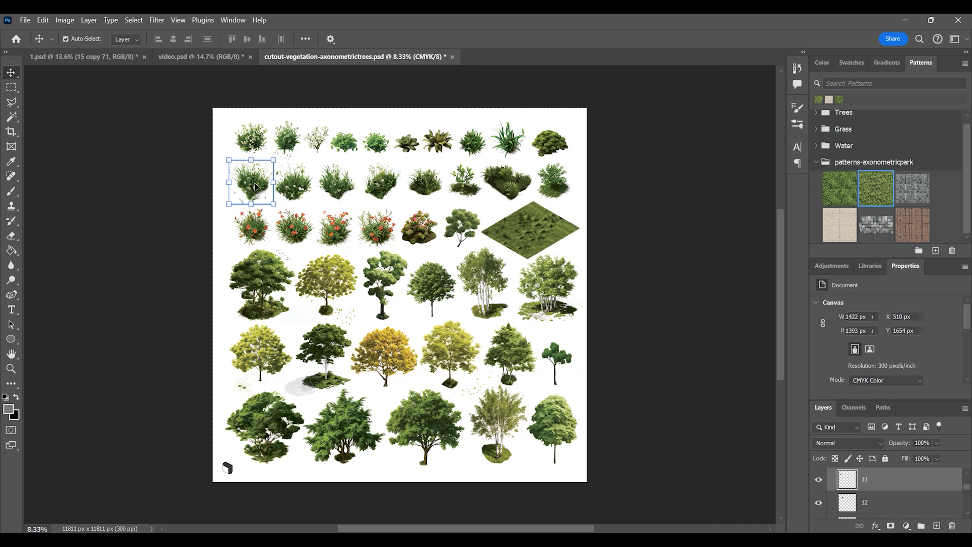
pyautogui.keyDown('shift'); pyautogui.click(252, 140); pyautogui.keyUp('shift')
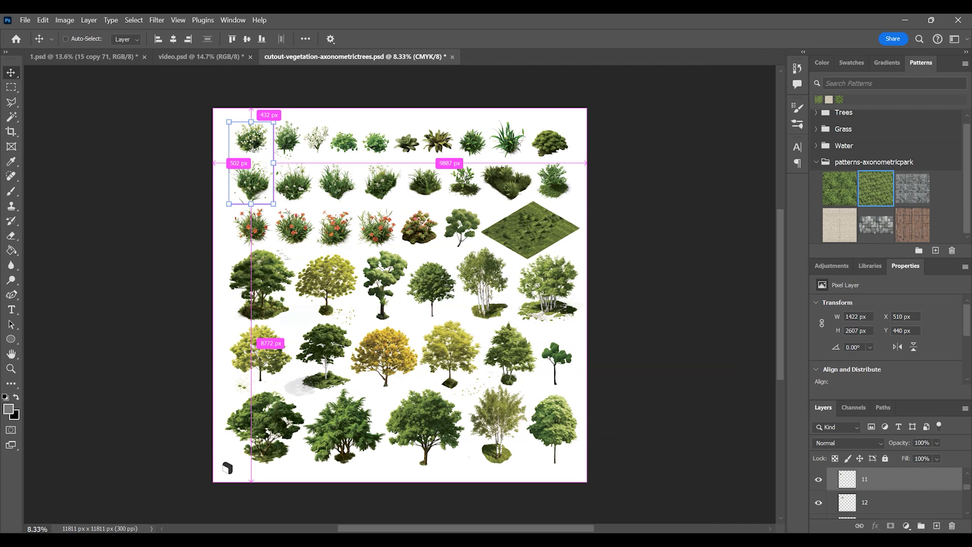
pyautogui.moveTo(253, 144); pyautogui.dragTo(405, 261)
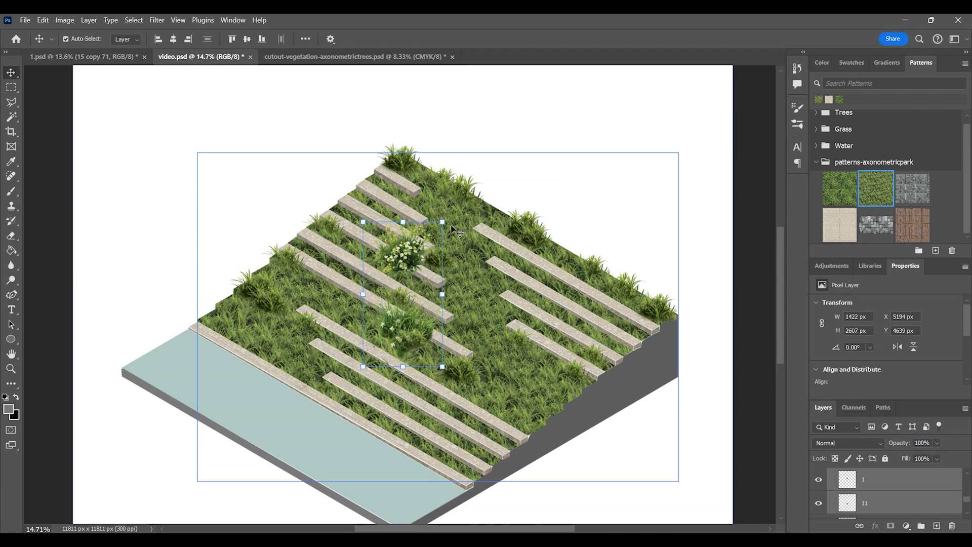
# - Shrink the two shrubs, place them side by side at the slope's left edge among the grass tufts, and erase their hard bases
pyautogui.moveTo(441, 222); pyautogui.dragTo(240, 305)
pyautogui.click(564, 38)
pyautogui.click(588, 129)
pyautogui.moveTo(242, 360); pyautogui.dragTo(252, 318)
pyautogui.moveTo(929, 496)
pyautogui.mouseDown()
pyautogui.moveTo(928, 461)
pyautogui.moveTo(904, 496)
pyautogui.mouseUp()
pyautogui.moveTo(242, 312); pyautogui.dragTo(253, 323)
pyautogui.press('e')
pyautogui.click(13, 70)
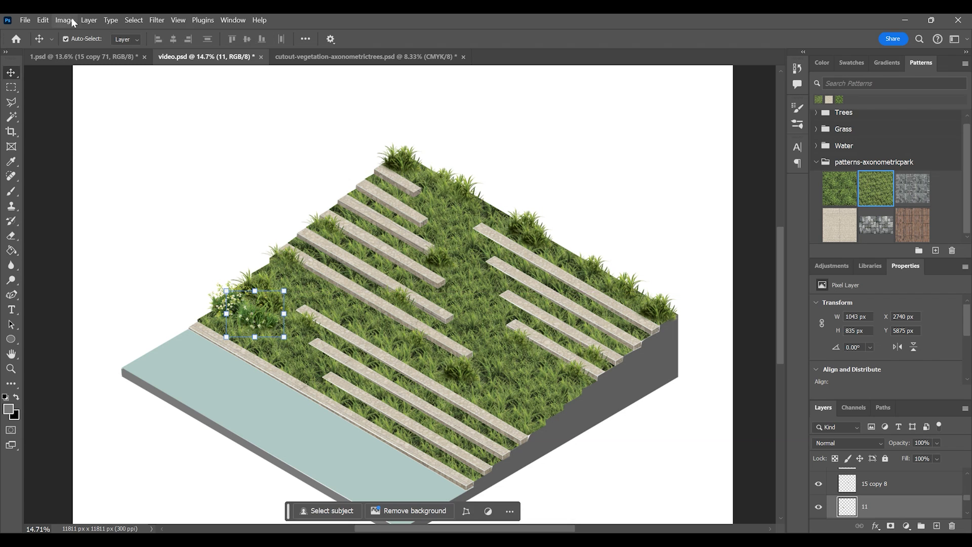
# - Reduce the saturation of the shrub on layer 11 to -31 with Hue/Saturation
pyautogui.click(51, 21)
pyautogui.click(64, 23)
pyautogui.click(64, 19)
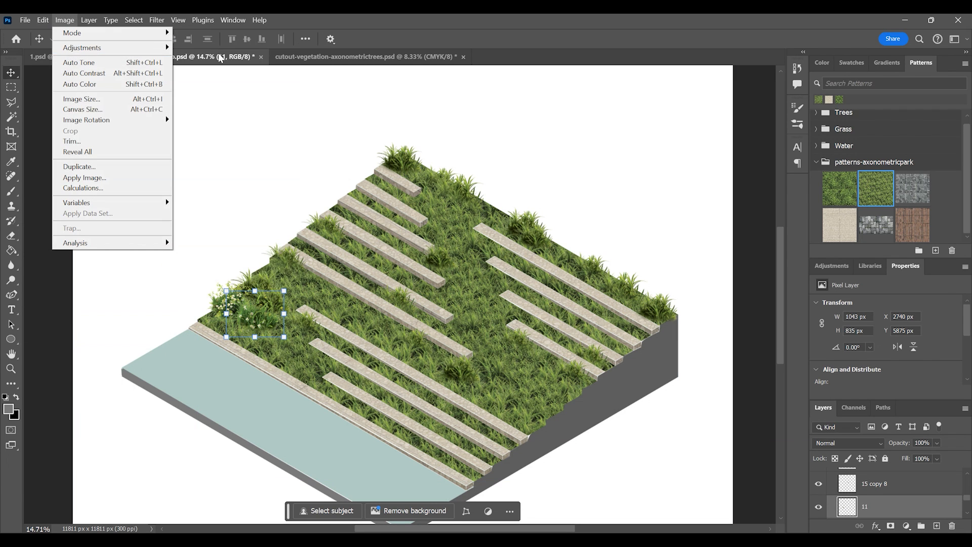
pyautogui.moveTo(152, 48)
pyautogui.click(206, 105)
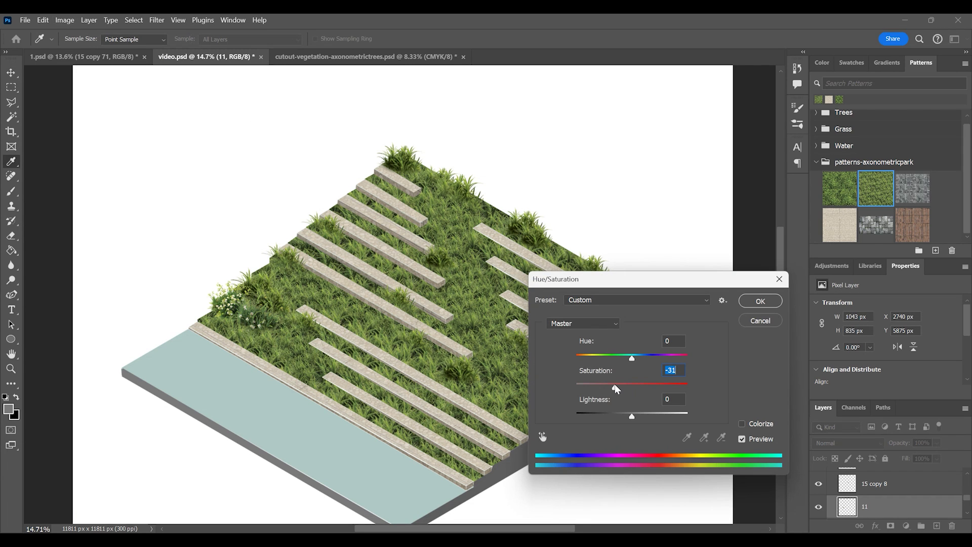
pyautogui.click(759, 301)
# - Duplicate the white-flowering shrub to the lower middle of the slope and the desaturated shrub to the back edge
pyautogui.press('v')
pyautogui.moveTo(230, 303); pyautogui.dragTo(479, 372)
pyautogui.moveTo(261, 322); pyautogui.dragTo(582, 263)
pyautogui.click(635, 196)
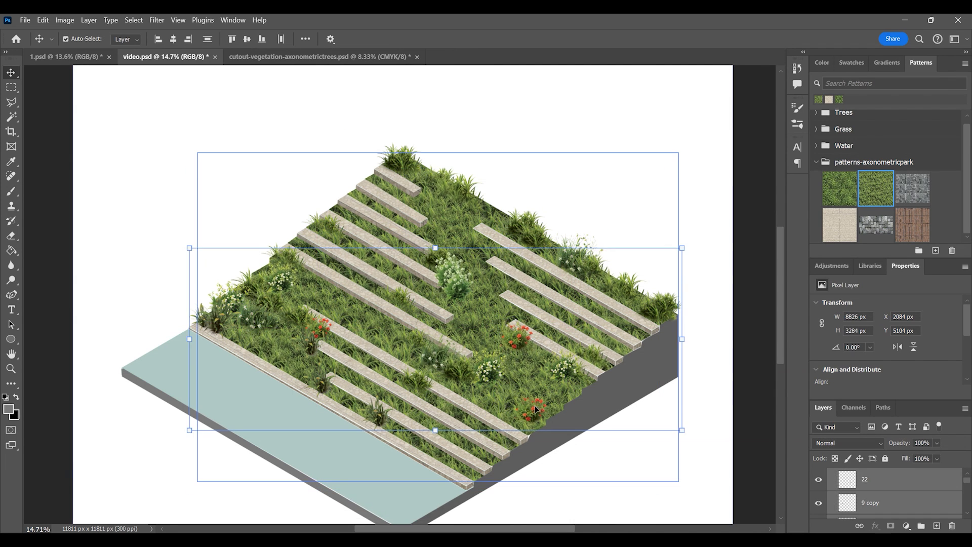
pyautogui.click(636, 178)
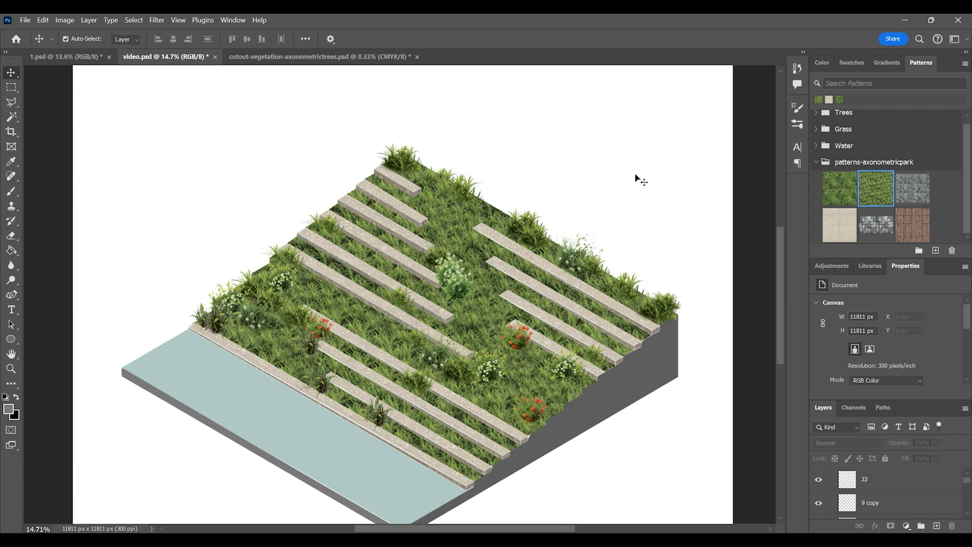
pyautogui.scroll(-1, 540, 266)
pyautogui.moveTo(467, 198); pyautogui.dragTo(406, 214)
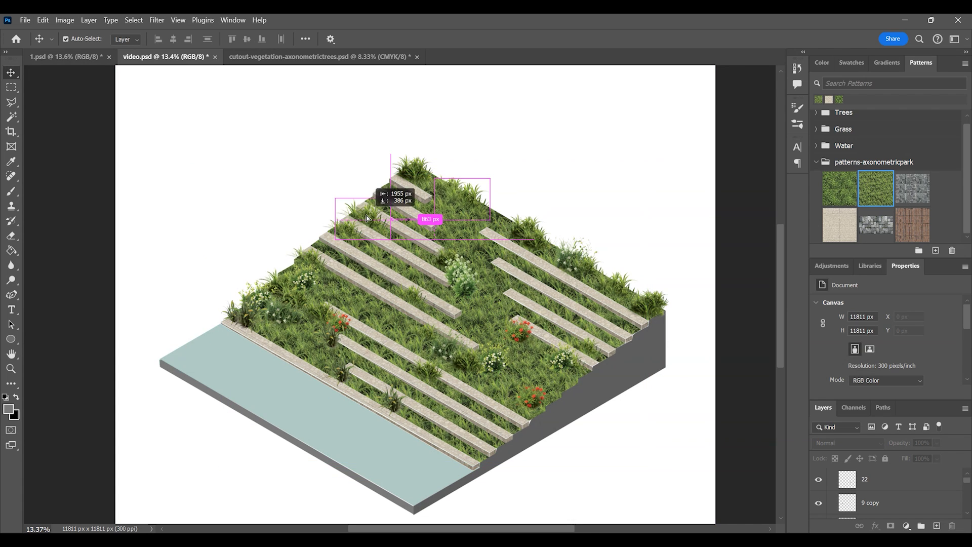
# - Copy the wide green tree on layer 39 from the vegetation cutout file and paste it into video.psd
pyautogui.keyDown('ctrl'); pyautogui.click(343, 425); pyautogui.keyUp('ctrl')
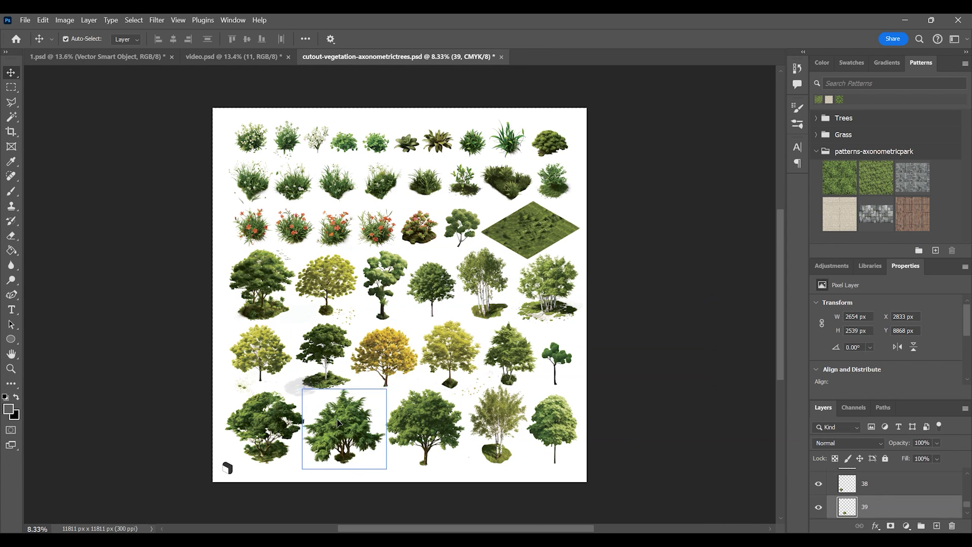
pyautogui.hotkey('ctrl', 'c')
pyautogui.click(234, 57)
pyautogui.hotkey('ctrl', 'v')
# - Enlarge the tree to about 127.6% and place it on the lower right of the slope, beside the red flowers
pyautogui.moveTo(424, 302); pyautogui.dragTo(514, 356)
pyautogui.moveTo(439, 285); pyautogui.dragTo(394, 250)
pyautogui.moveTo(486, 330); pyautogui.dragTo(511, 331)
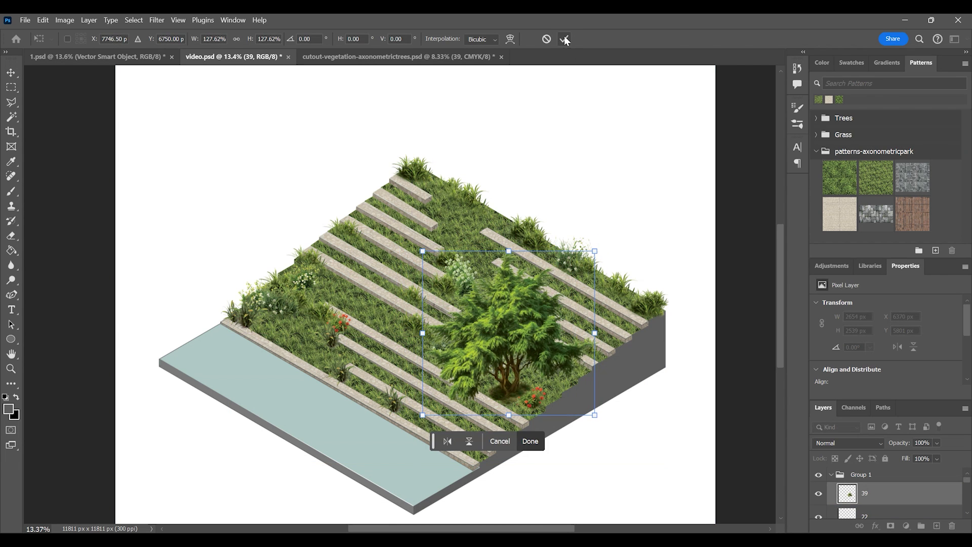
pyautogui.click(564, 39)
pyautogui.click(11, 236)
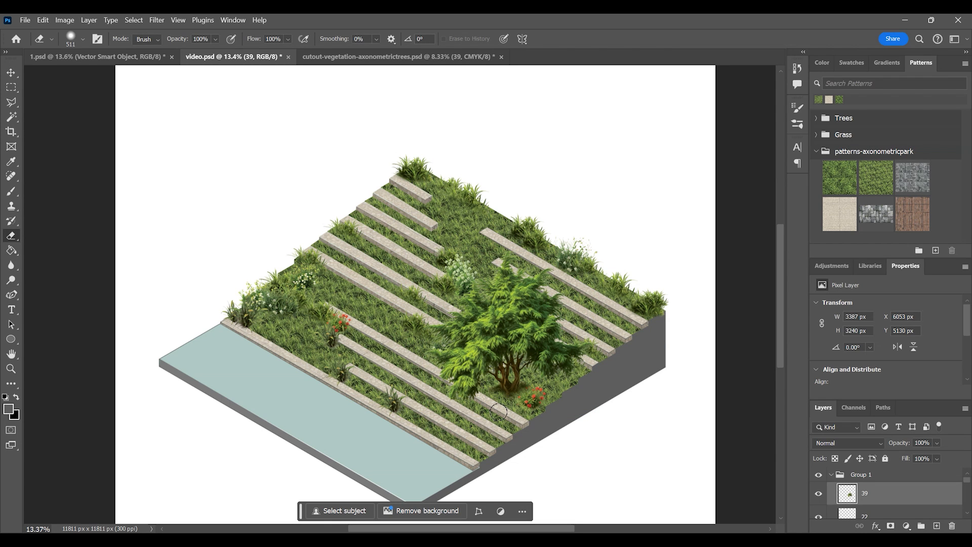
pyautogui.click(11, 72)
pyautogui.moveTo(543, 345); pyautogui.dragTo(551, 350)
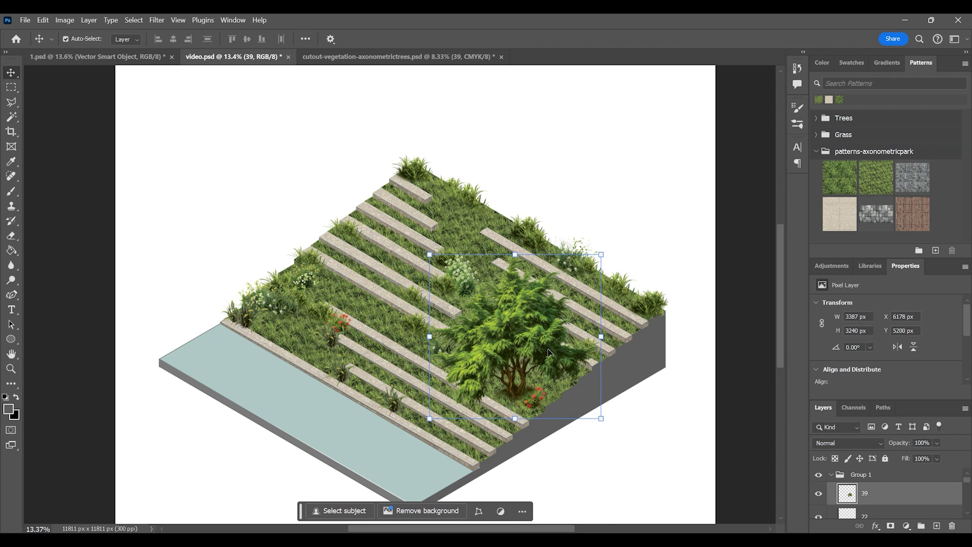
# - Move the tree layer below the red flowers' layer, then enlarge the tree slightly and adjust its position
pyautogui.scroll(-2, 886, 481)
pyautogui.moveTo(885, 475)
pyautogui.mouseDown()
pyautogui.moveTo(889, 528)
pyautogui.moveTo(878, 493)
pyautogui.mouseUp()
pyautogui.click(702, 408)
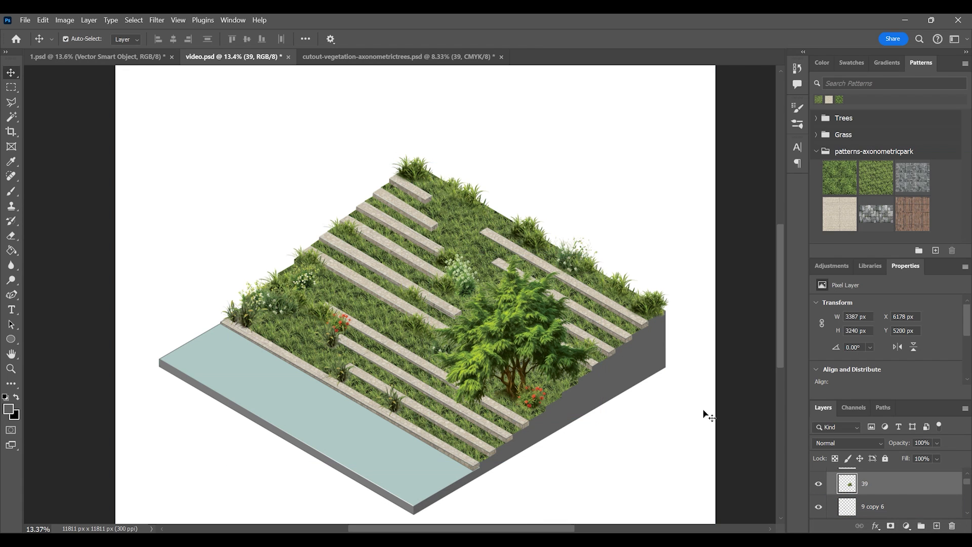
pyautogui.click(531, 330)
pyautogui.moveTo(511, 324); pyautogui.dragTo(504, 327)
pyautogui.moveTo(423, 422); pyautogui.dragTo(412, 428)
pyautogui.moveTo(523, 344); pyautogui.dragTo(528, 340)
pyautogui.press('Return')
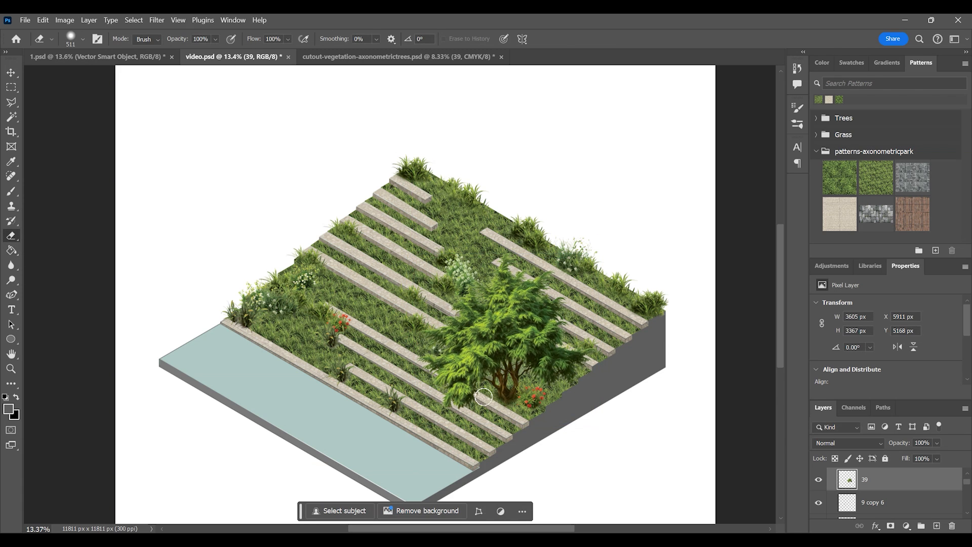
# - Set the tree's hue to about -12 and saturation to -22 with Hue/Saturation, and nudge it slightly toward the slope's lower right
pyautogui.click(10, 73)
pyautogui.click(64, 19)
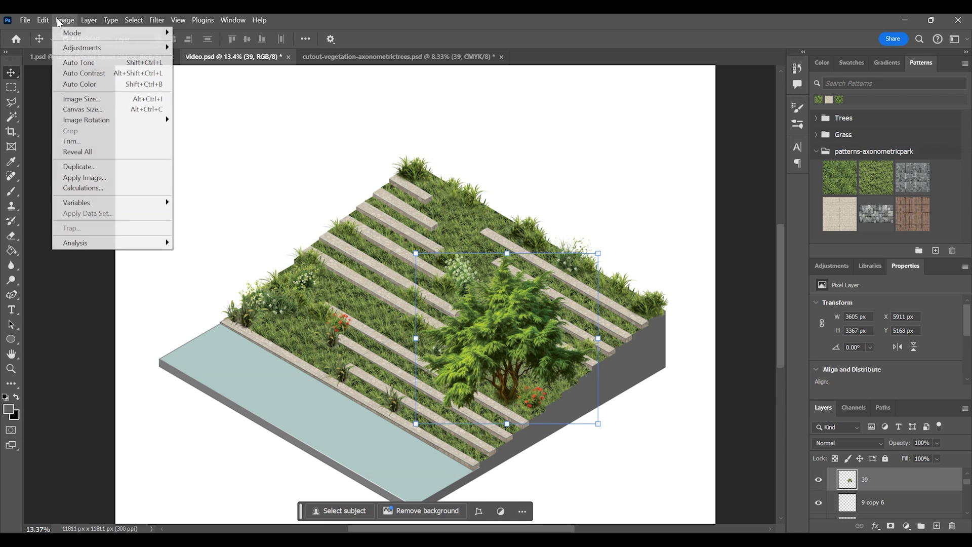
pyautogui.moveTo(88, 47)
pyautogui.click(239, 105)
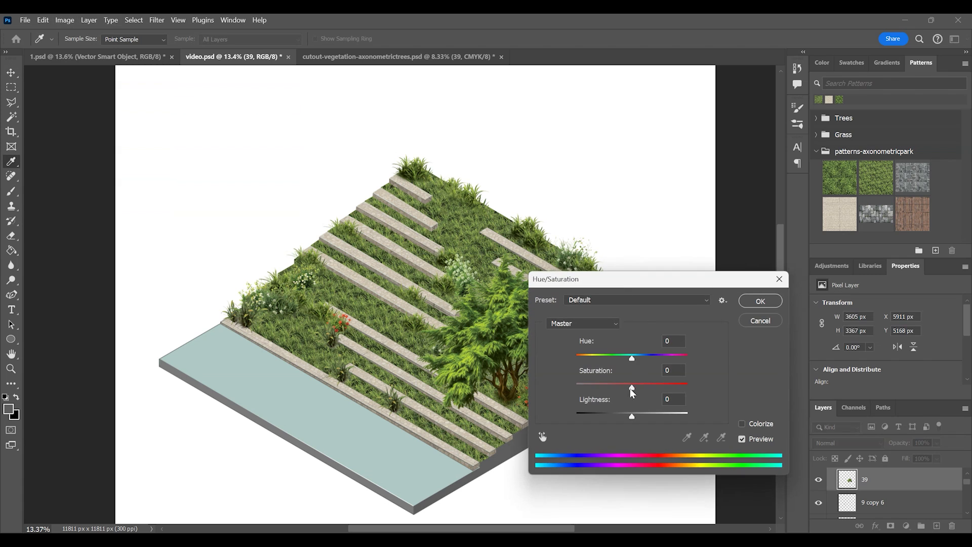
pyautogui.moveTo(632, 387); pyautogui.dragTo(623, 359)
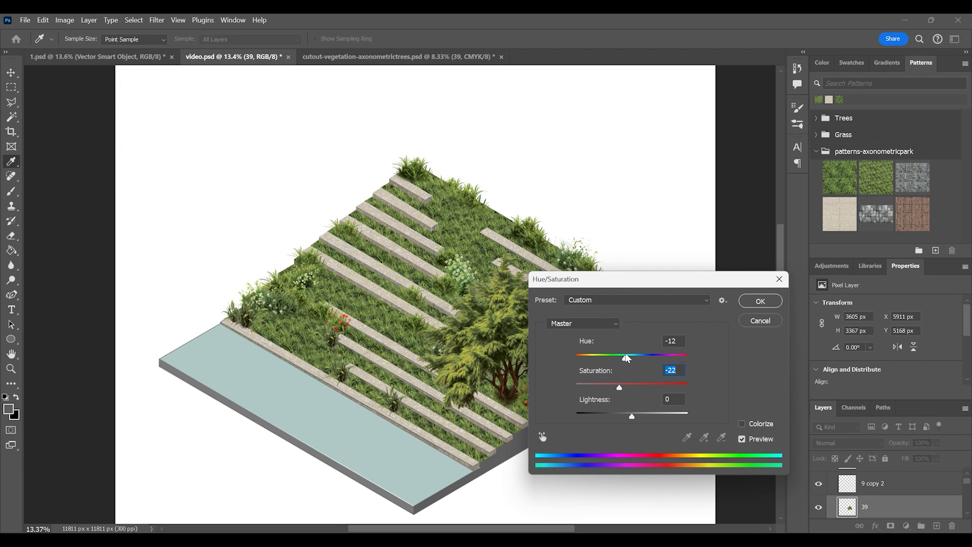
pyautogui.click(761, 304)
pyautogui.click(610, 202)
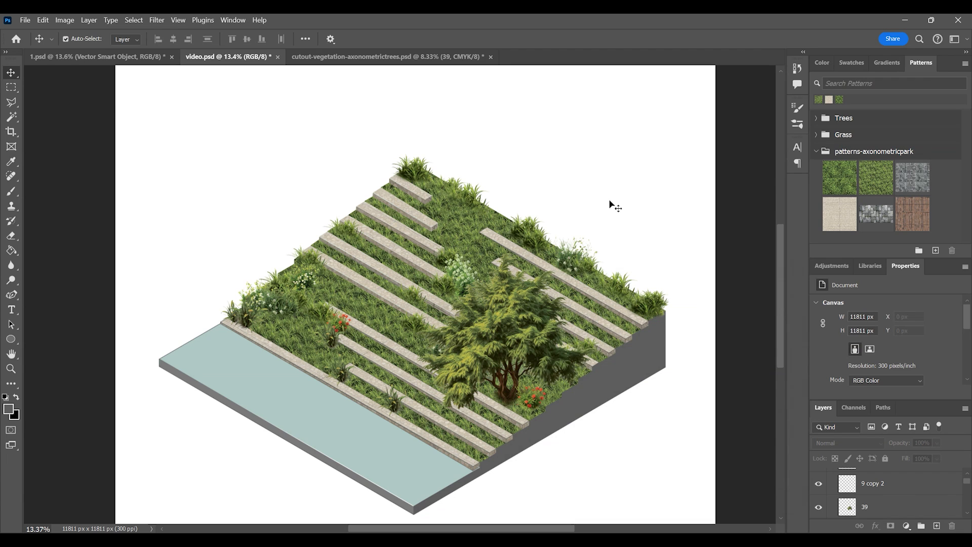
pyautogui.moveTo(512, 350); pyautogui.dragTo(518, 349)
pyautogui.click(598, 195)
# - Scale the grass tuft on the back edge behind the tree down to about 80%
pyautogui.click(524, 228)
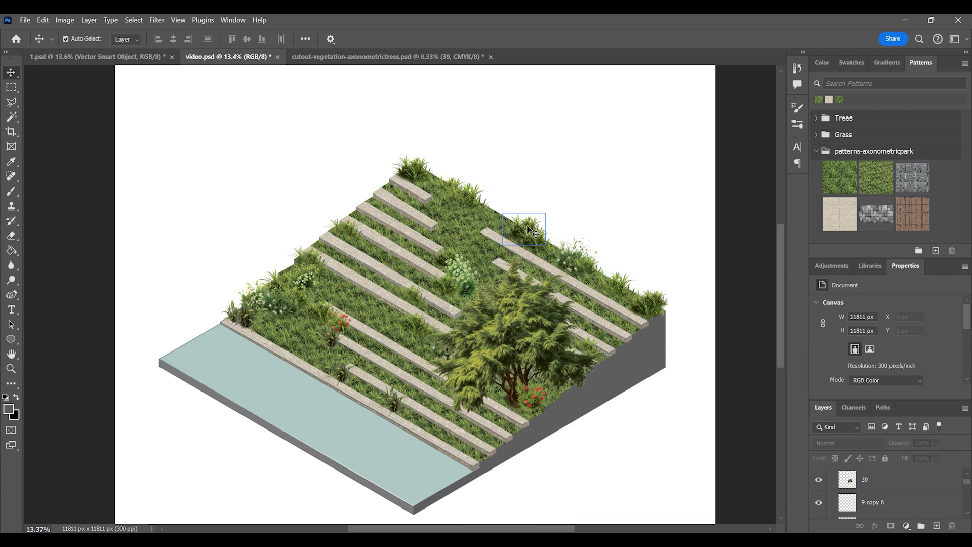
pyautogui.hotkey('ctrl', 't')
pyautogui.moveTo(545, 213); pyautogui.dragTo(536, 219)
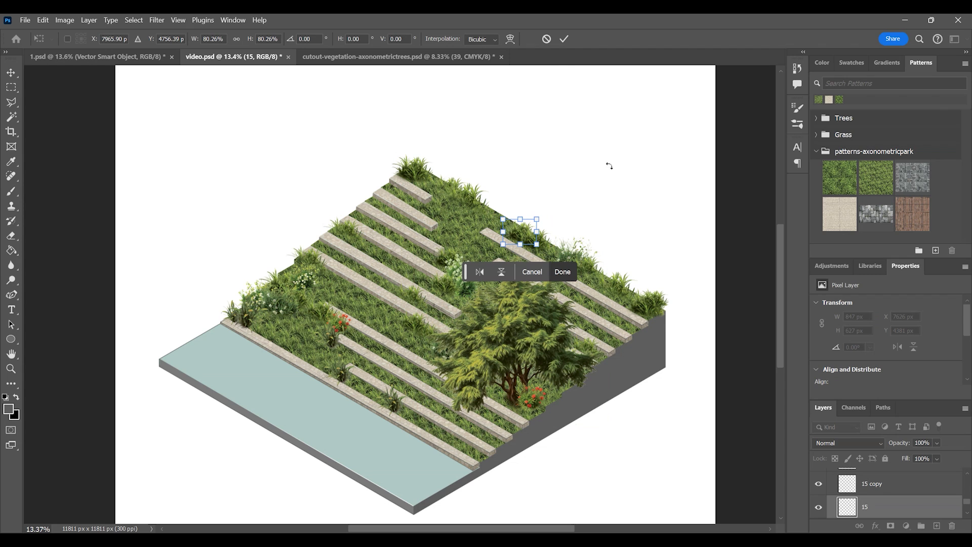
pyautogui.click(563, 39)
pyautogui.click(644, 232)
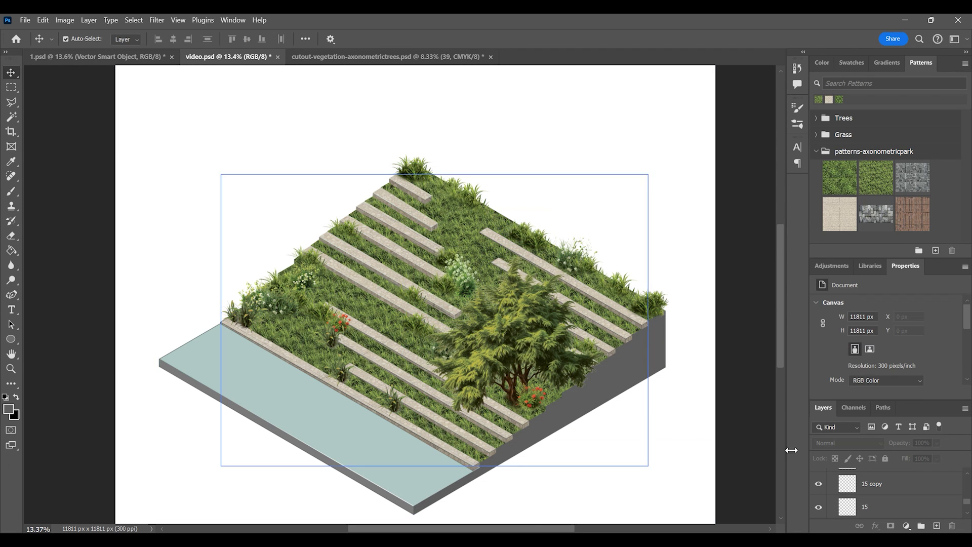
# - Collapse Group 1, show the Water layer and select it
pyautogui.moveTo(966, 501); pyautogui.dragTo(963, 473)
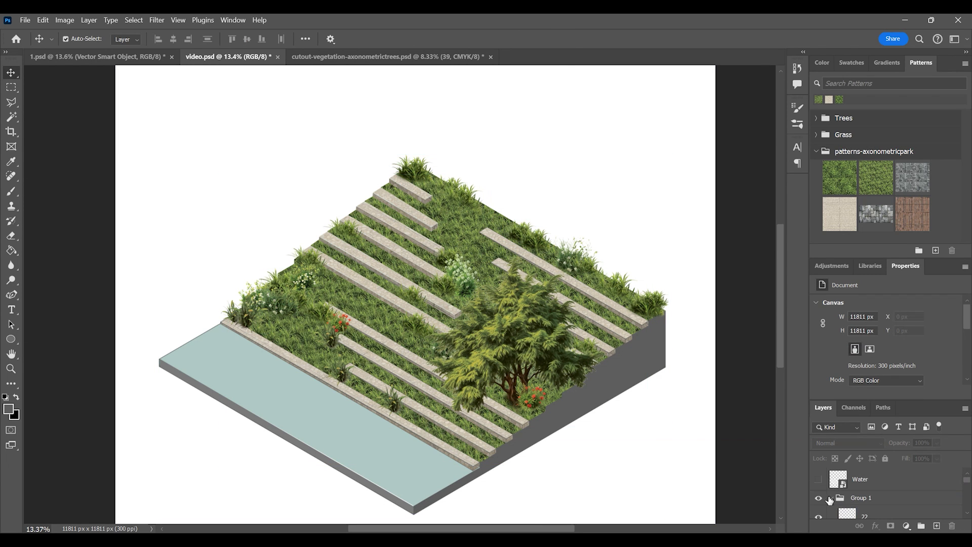
pyautogui.click(830, 498)
pyautogui.click(818, 479)
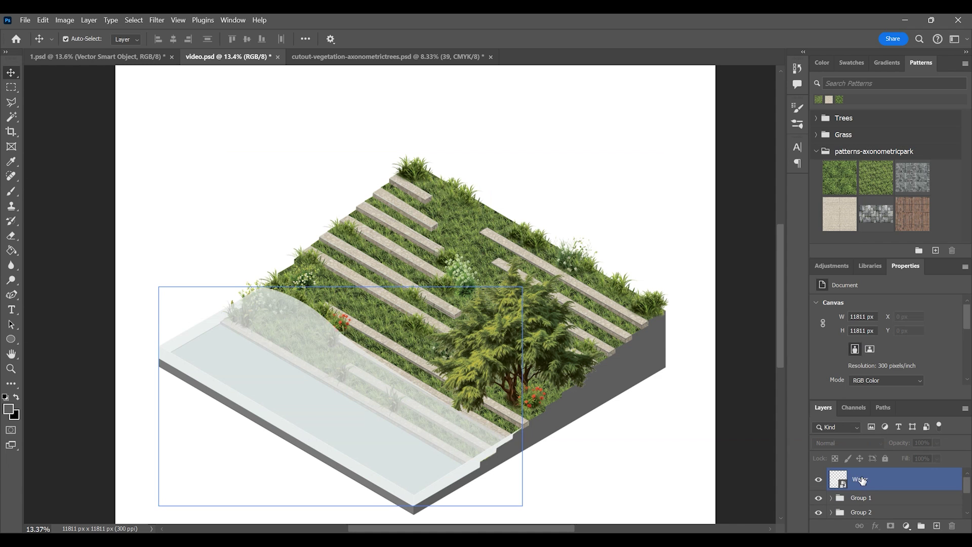
pyautogui.click(862, 480)
# - Rasterize the Water layer and softly erase its upper edge where it meets the planted slope
pyautogui.click(11, 236)
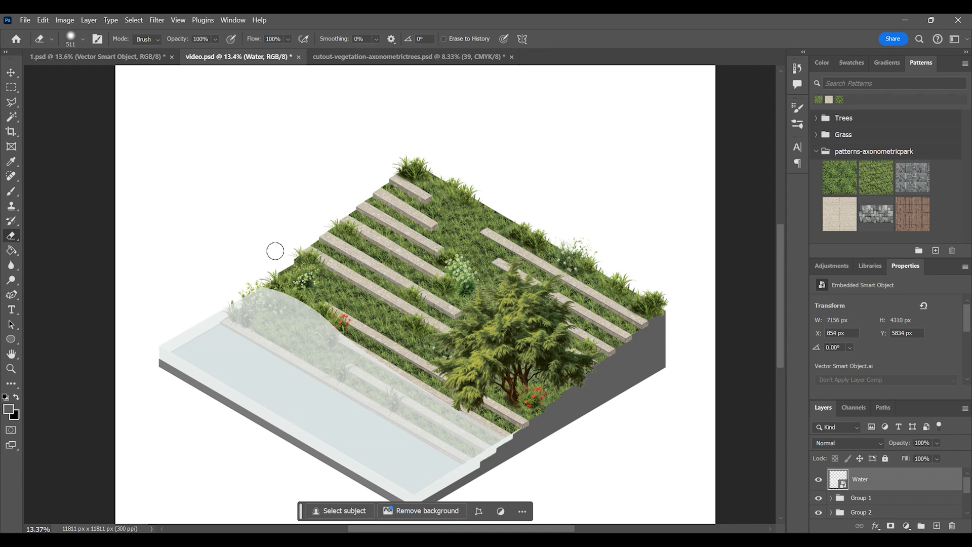
pyautogui.click(287, 293)
pyautogui.click(476, 223)
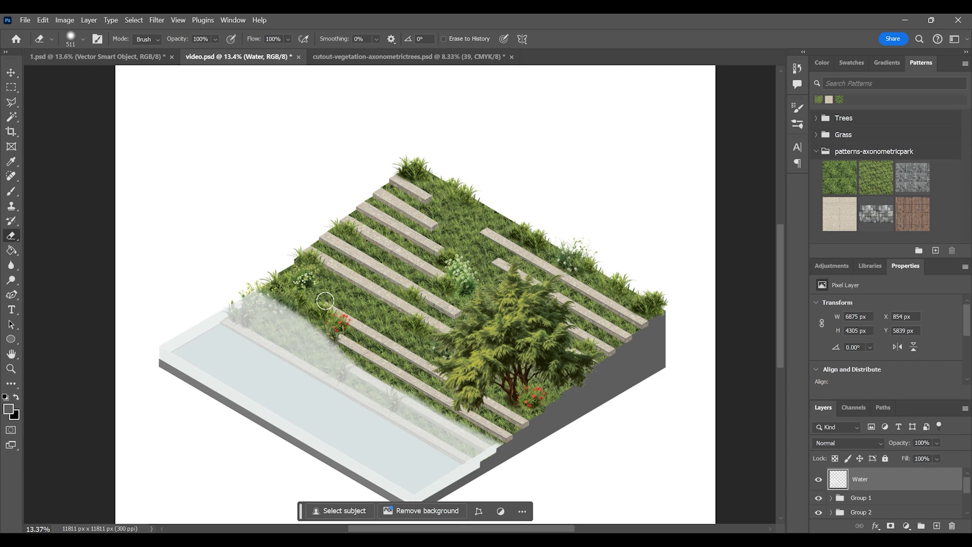
pyautogui.click(6, 73)
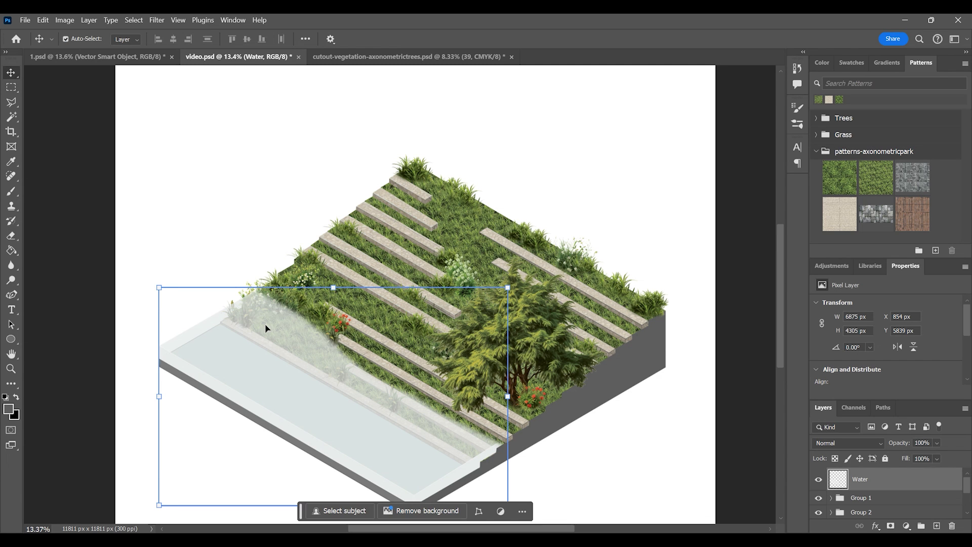
# - Sample the pale teal of the base beneath the hidden Water layer as the foreground colour, and show the layer again
pyautogui.click(818, 482)
pyautogui.click(9, 410)
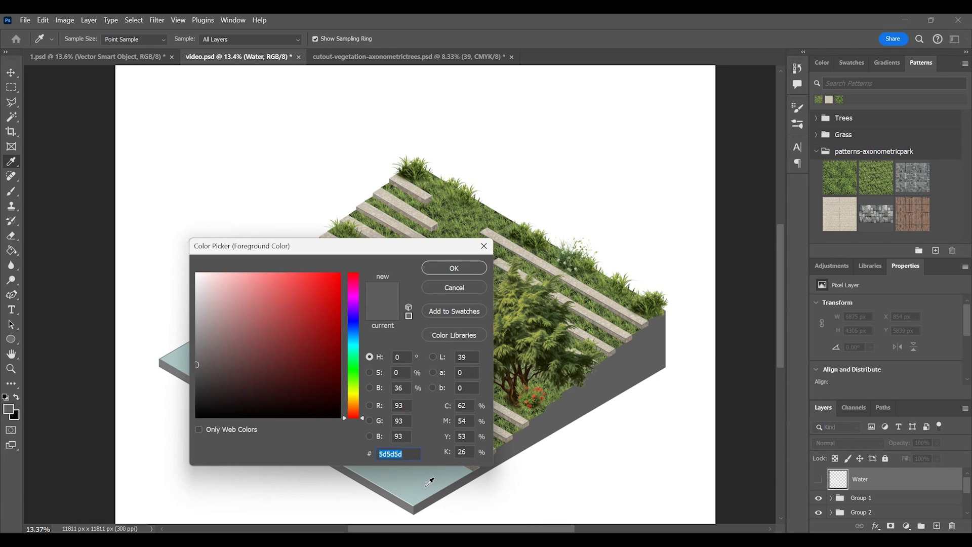
pyautogui.click(430, 481)
pyautogui.click(453, 268)
pyautogui.click(818, 479)
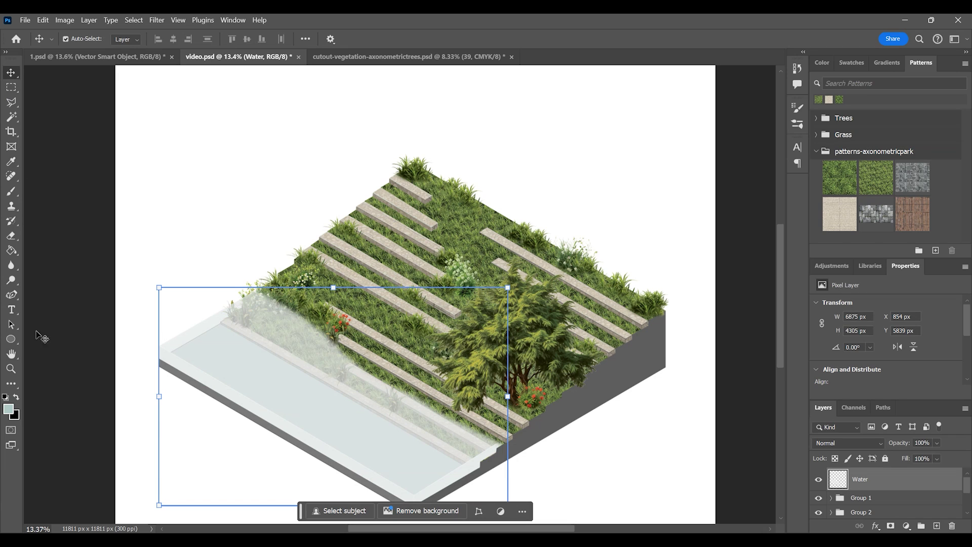
# - Fill the side faces of the water volume with the teal foreground colour using the Paint Bucket at tolerance 5
pyautogui.click(11, 250)
pyautogui.write('5')
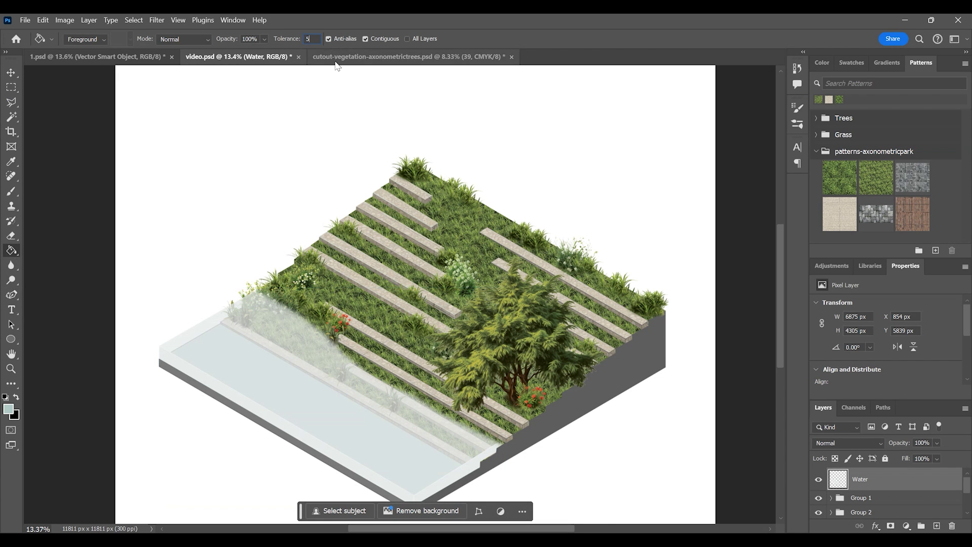
pyautogui.click(392, 490)
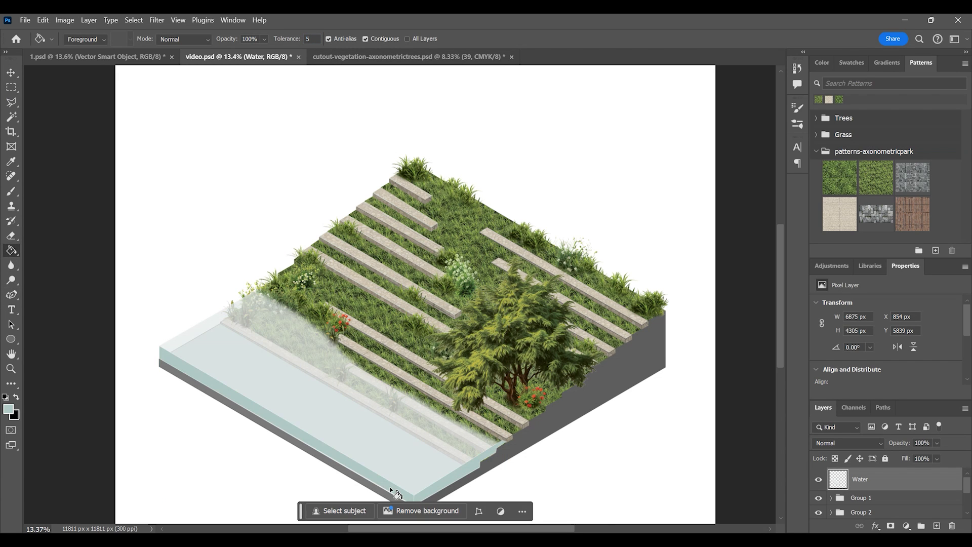
# - Select the water's top and side faces with the Magic Wand at tolerance 10, and import the swatch-pattern-water pattern set
pyautogui.click(11, 116)
pyautogui.click(275, 384)
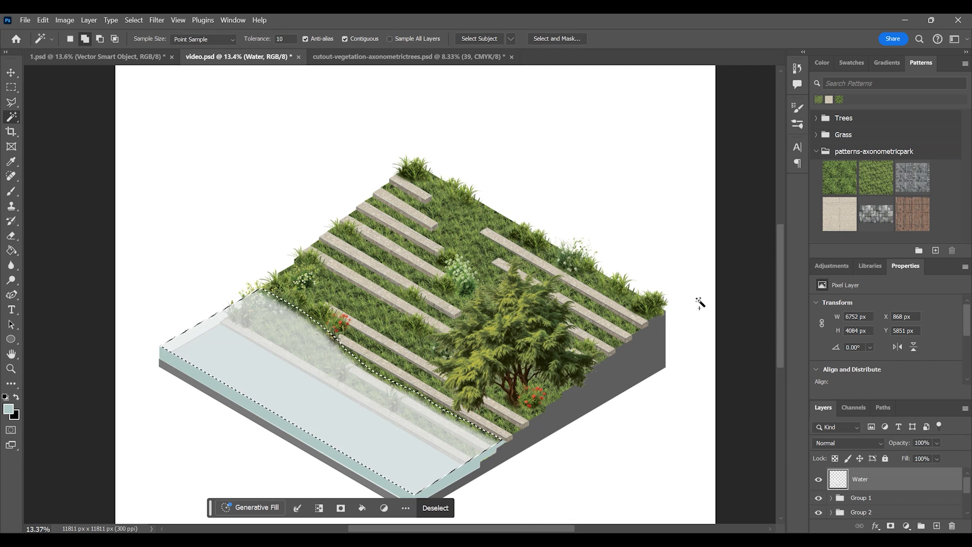
pyautogui.click(964, 63)
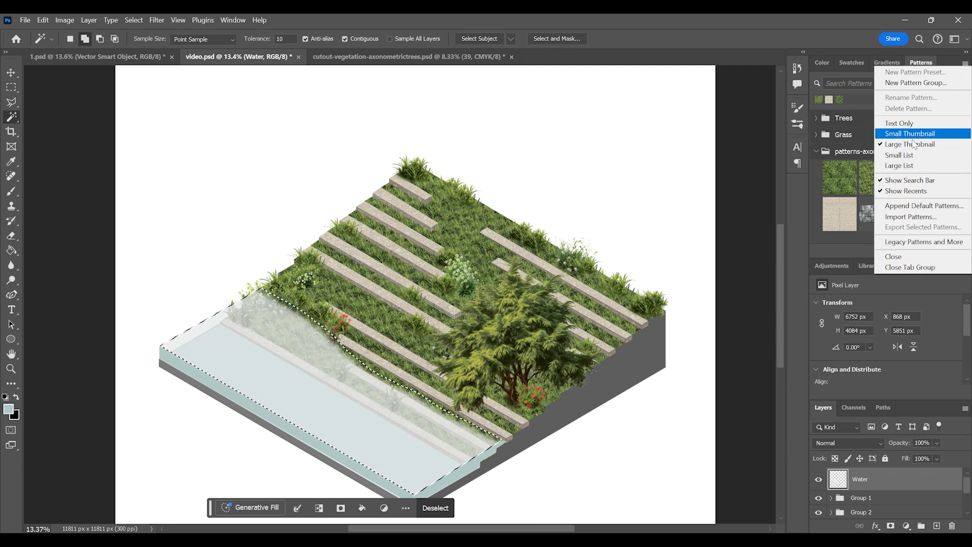
pyautogui.click(910, 217)
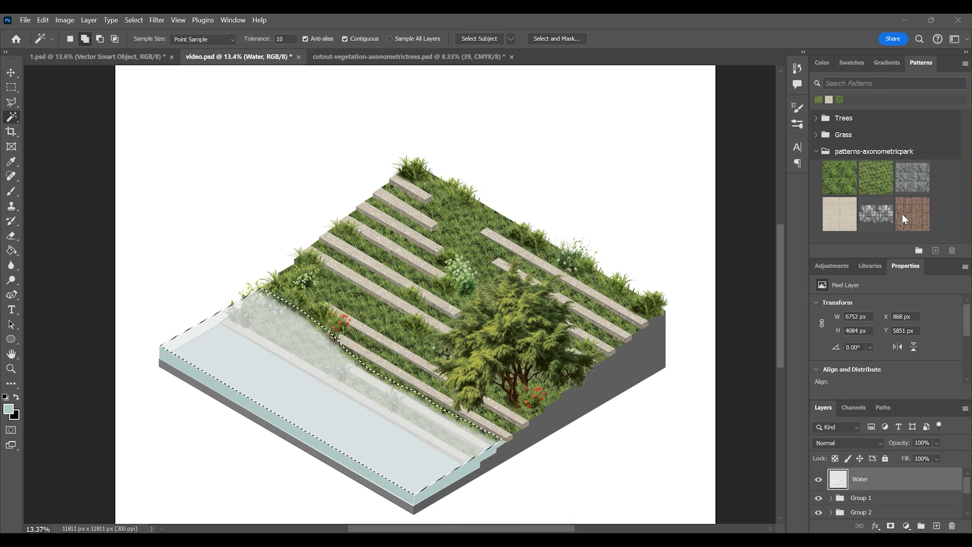
pyautogui.keyDown('shift'); pyautogui.click(458, 479); pyautogui.keyUp('shift')
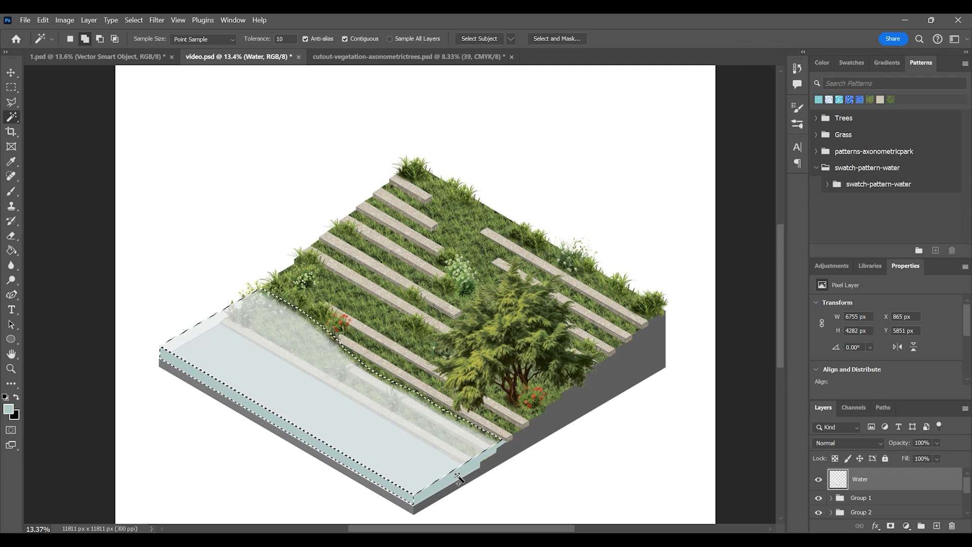
# - Fill the selected water faces with a swatch-pattern-water swatch, trying the blue patterns and settling on the pale teal one with thin wavy lines
pyautogui.click(827, 184)
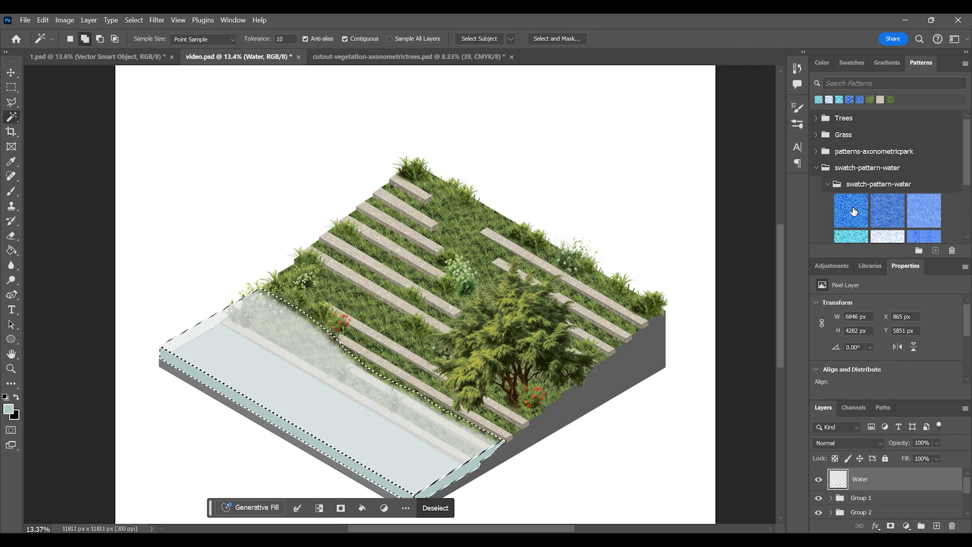
pyautogui.click(854, 211)
pyautogui.click(873, 216)
pyautogui.scroll(-4, 881, 203)
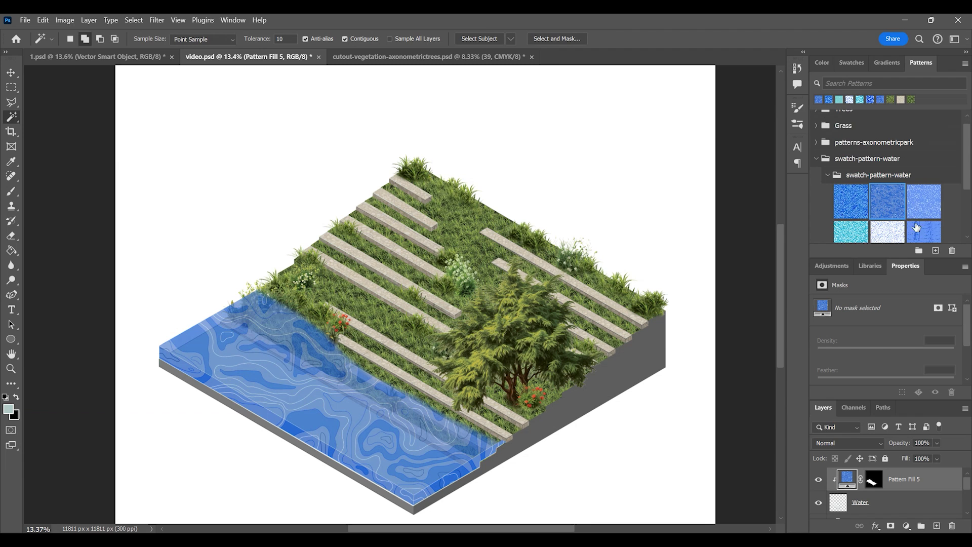
pyautogui.click(884, 189)
pyautogui.click(858, 197)
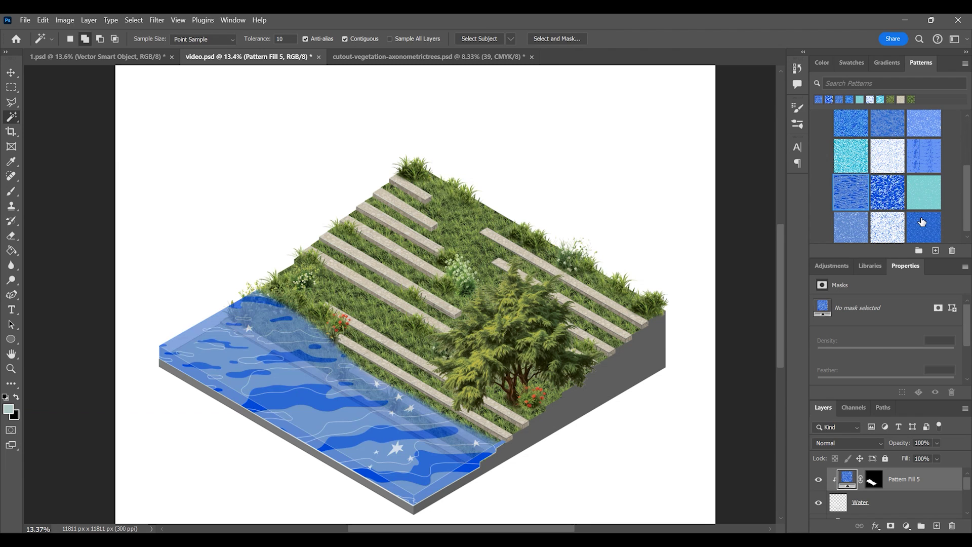
pyautogui.click(923, 200)
pyautogui.press('v')
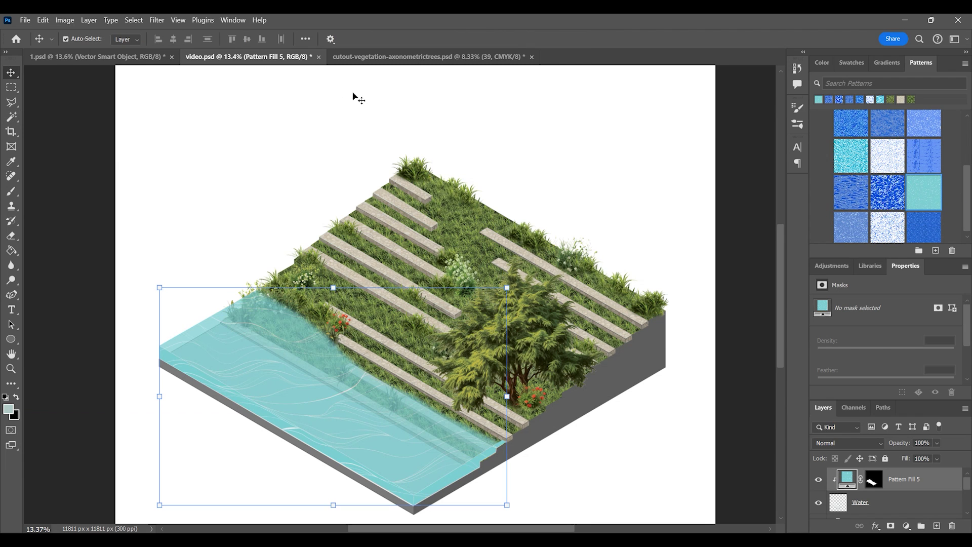
# - Rasterize the water's Pattern Fill 5 layer and use Hue/Saturation to shift it toward grey-blue, with saturation about -45
pyautogui.rightClick(896, 479)
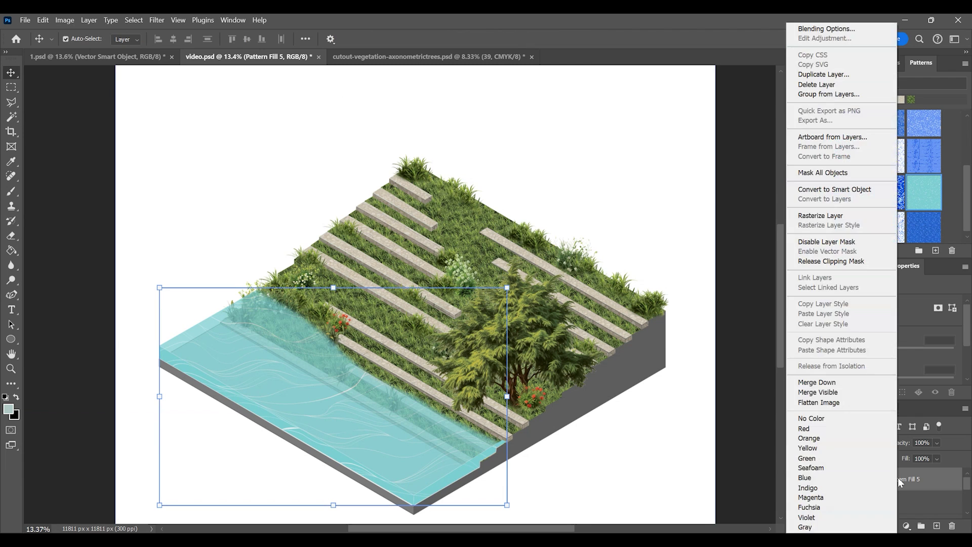
pyautogui.click(836, 216)
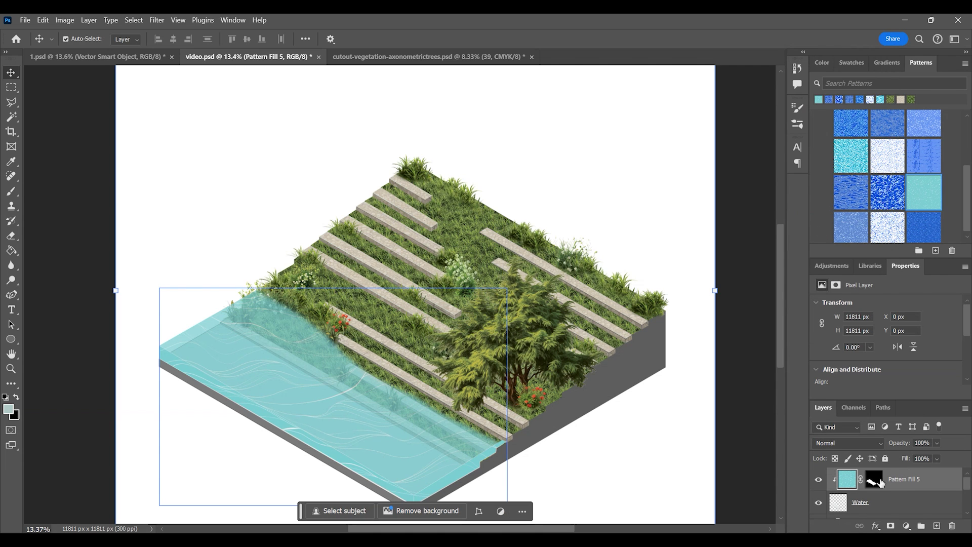
pyautogui.click(65, 21)
pyautogui.moveTo(108, 52)
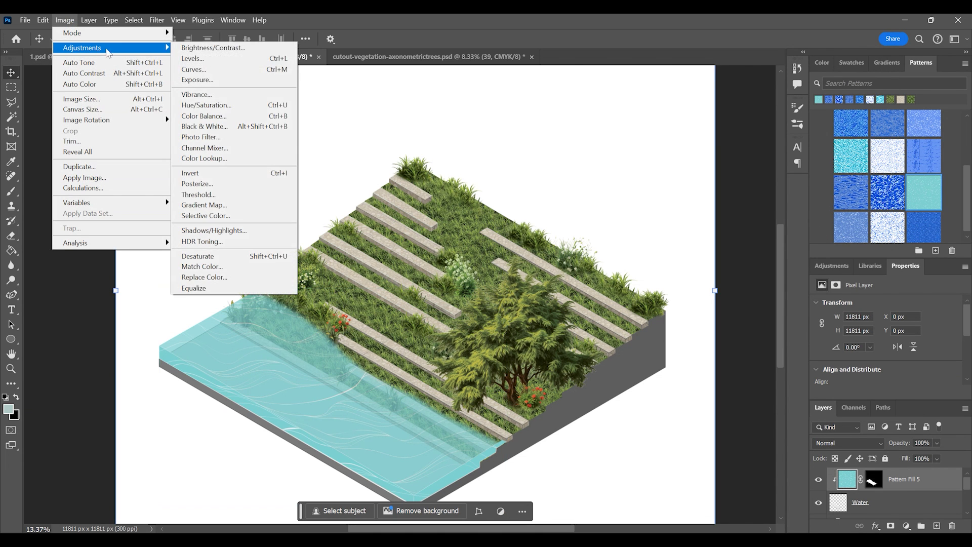
pyautogui.click(218, 105)
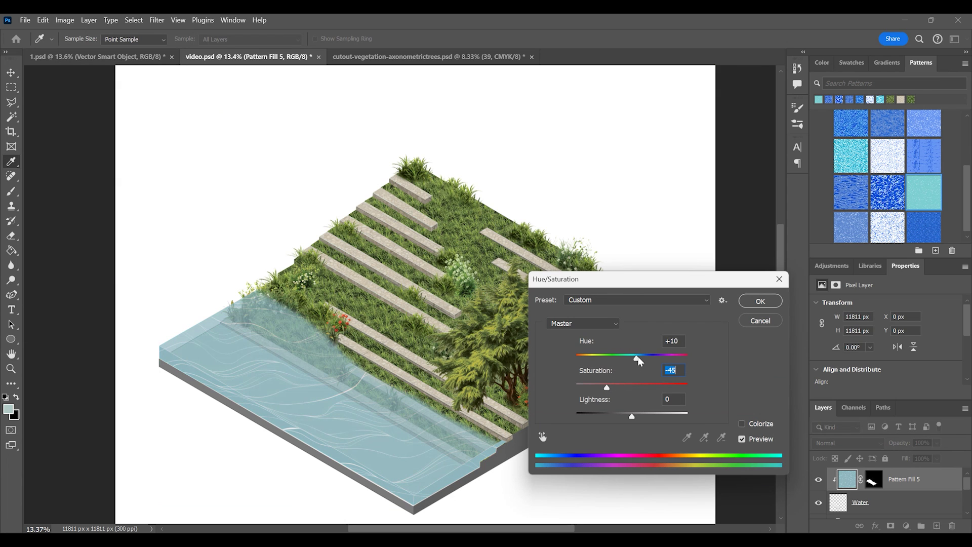
pyautogui.click(769, 302)
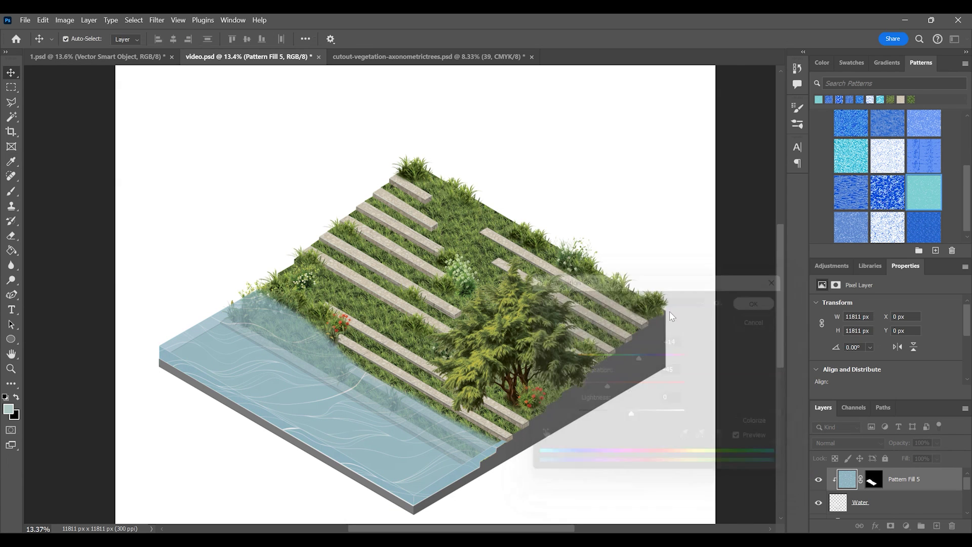
pyautogui.click(229, 155)
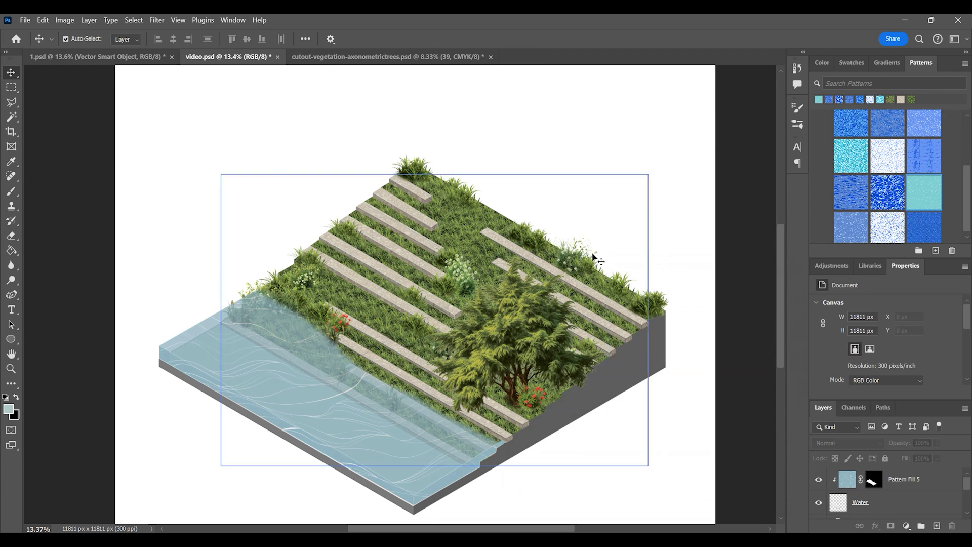
pyautogui.scroll(-2, 511, 244)
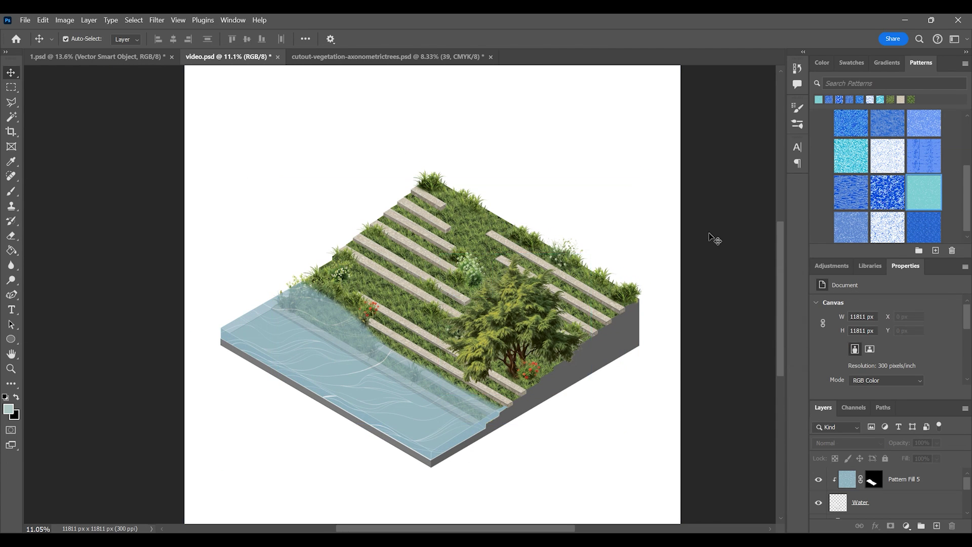
# - Switch to Illustrator and copy the small lamp from the bench group in axonometric-flatvector-park.ai
pyautogui.hotkey('alt', 'Tab')
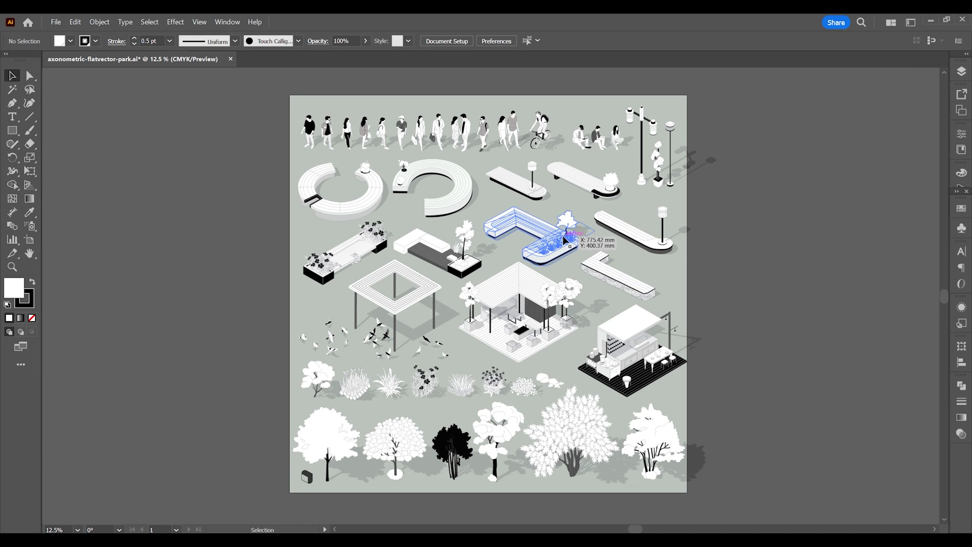
pyautogui.click(590, 183)
pyautogui.click(503, 136)
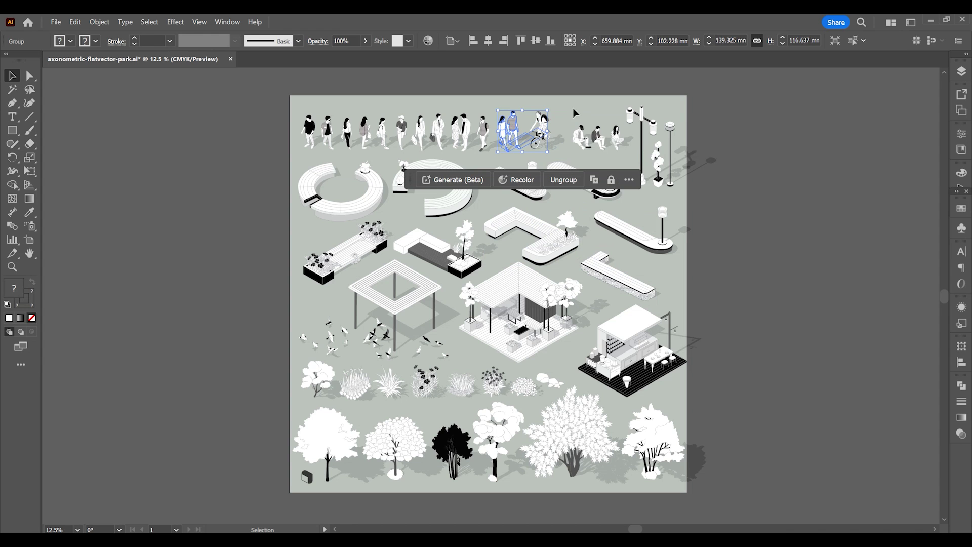
pyautogui.doubleClick(534, 177)
pyautogui.click(533, 175)
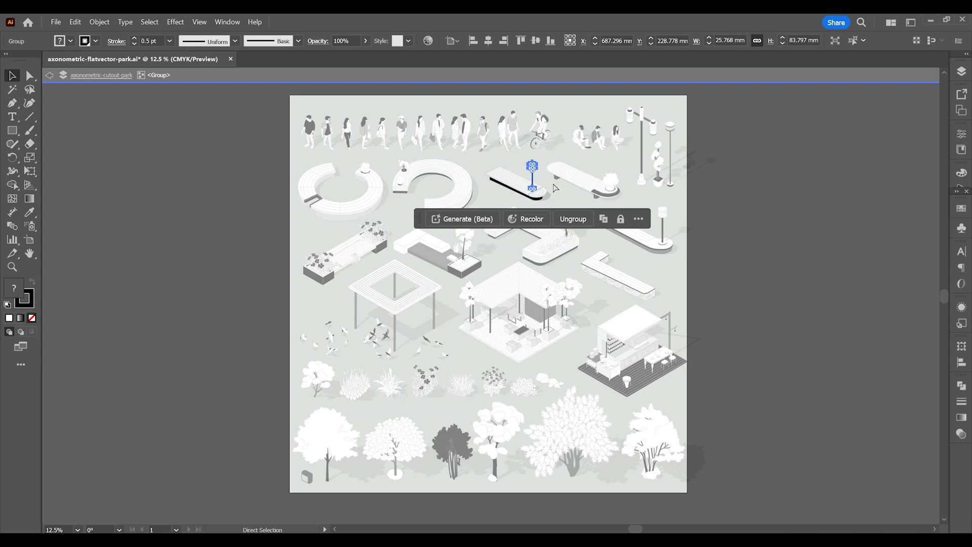
pyautogui.press('Escape')
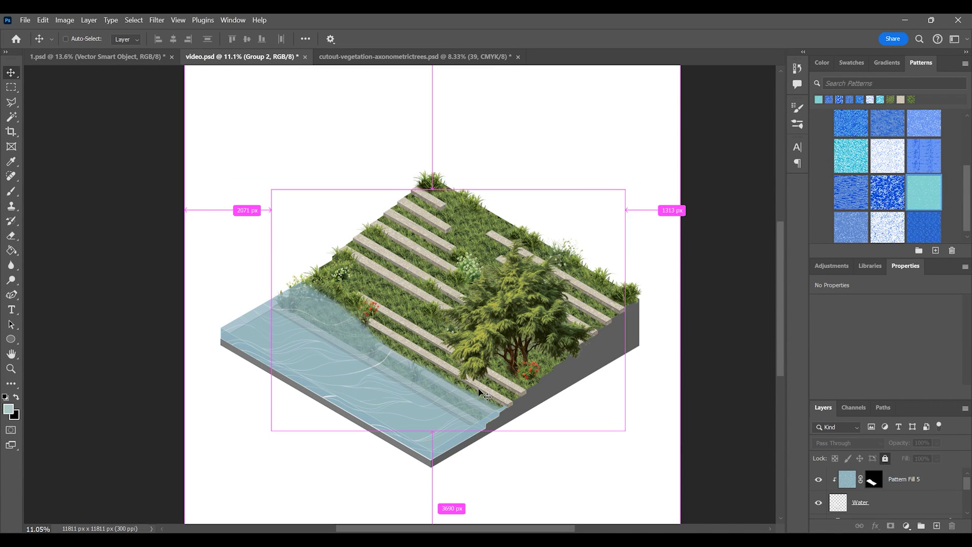
# - In Photoshop, paste the lamp as a smart object, scale it to the scene, and distribute copies along the stone strips
pyautogui.hotkey('ctrl', 'v')
pyautogui.click(532, 152)
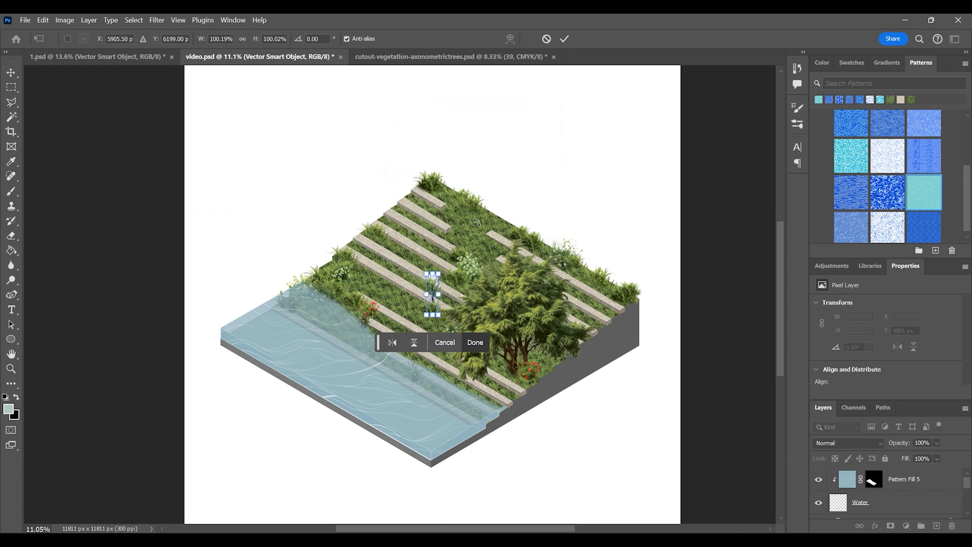
pyautogui.scroll(2, 432, 298)
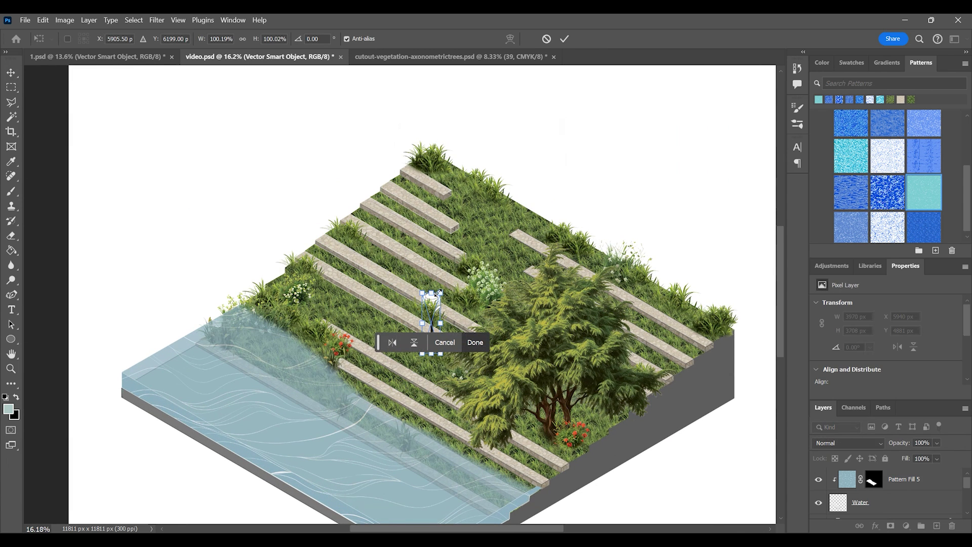
pyautogui.moveTo(438, 292); pyautogui.dragTo(682, 322)
pyautogui.press('Return')
pyautogui.click(463, 128)
pyautogui.click(541, 195)
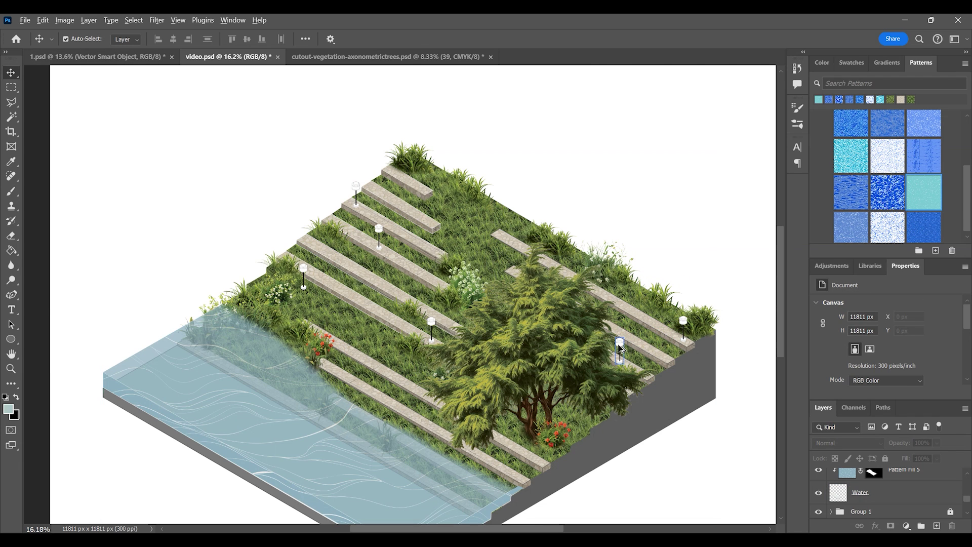
pyautogui.moveTo(619, 348); pyautogui.dragTo(420, 376)
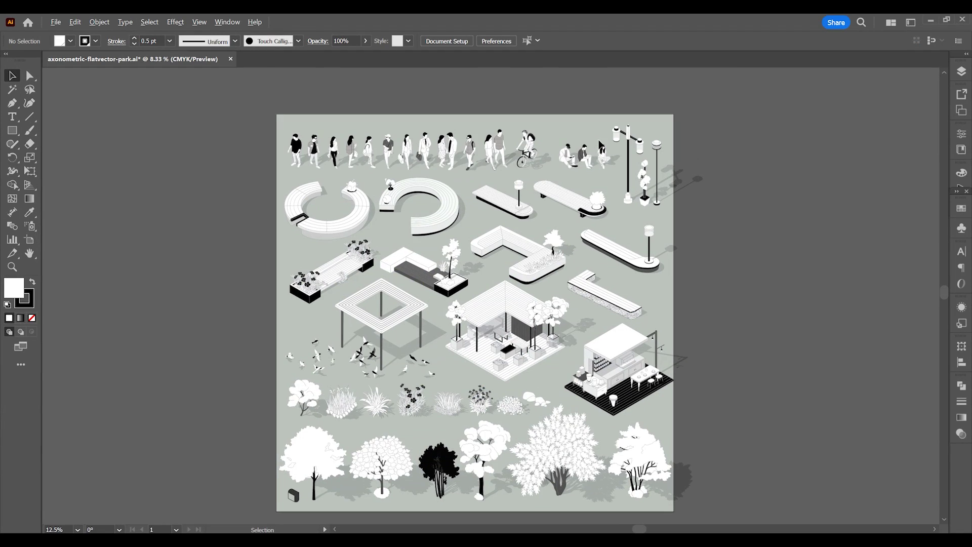
# - Return to Illustrator and copy the seated long-haired woman from the row of people
pyautogui.scroll(4, 601, 128)
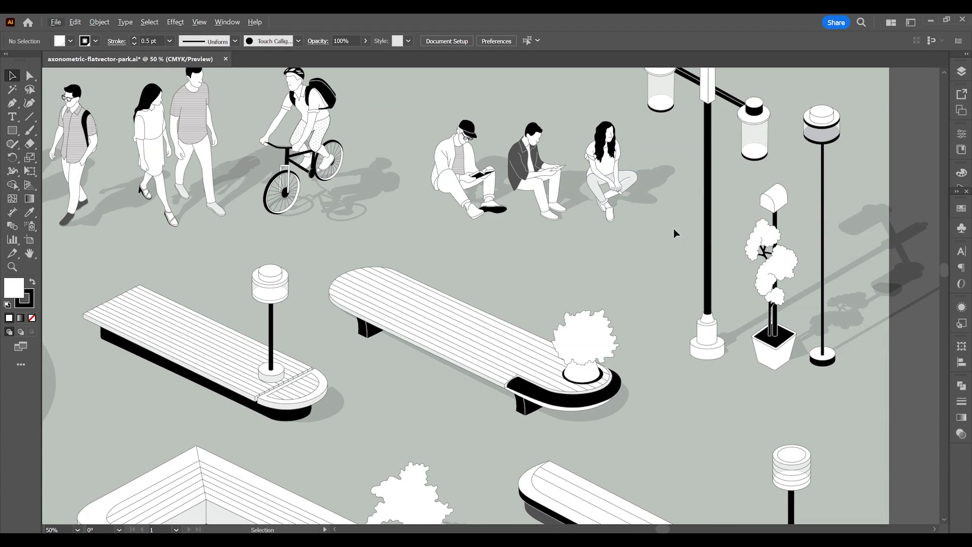
pyautogui.moveTo(669, 237); pyautogui.dragTo(457, 163)
pyautogui.click(457, 166)
pyautogui.keyDown('ctrl'); pyautogui.click(614, 155); pyautogui.keyUp('ctrl')
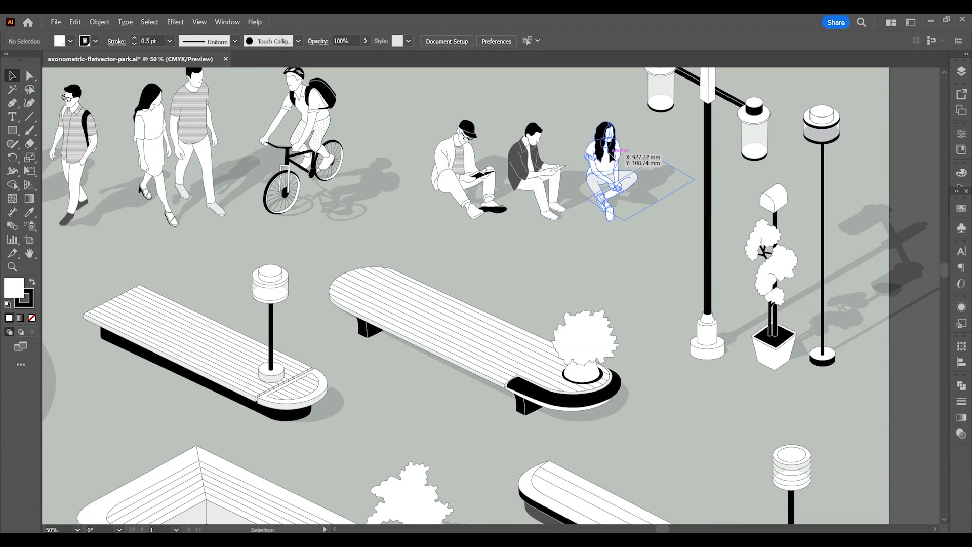
pyautogui.hotkey('ctrl', 'c')
# - Paste the woman into Photoshop as a smart object, flip her horizontally, scale to about 82%, and seat her on the strip by the water
pyautogui.click(476, 539)
pyautogui.hotkey('ctrl', 'v')
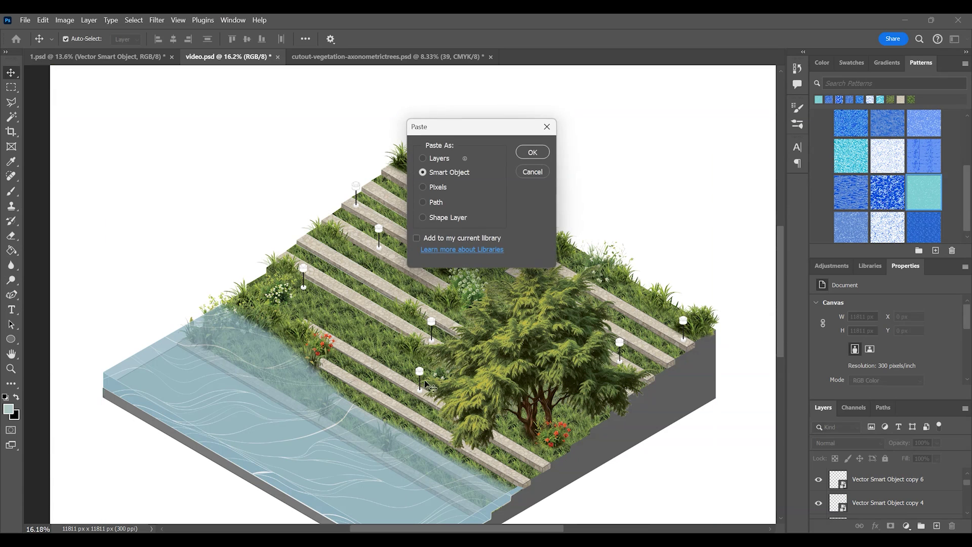
pyautogui.click(526, 153)
pyautogui.click(372, 348)
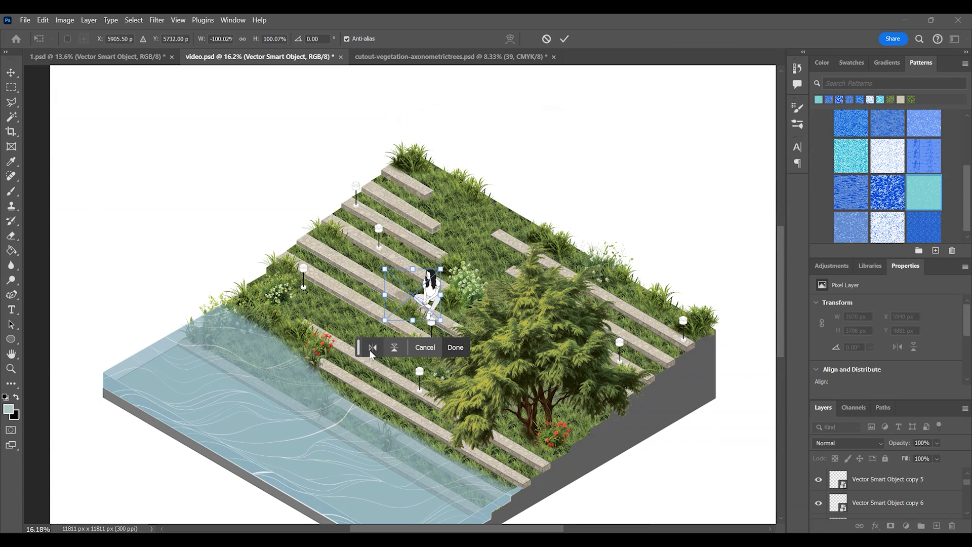
pyautogui.moveTo(440, 268); pyautogui.dragTo(420, 287)
pyautogui.moveTo(406, 307); pyautogui.dragTo(345, 387)
pyautogui.moveTo(365, 363)
pyautogui.mouseDown()
pyautogui.moveTo(374, 353)
pyautogui.moveTo(360, 378)
pyautogui.mouseUp()
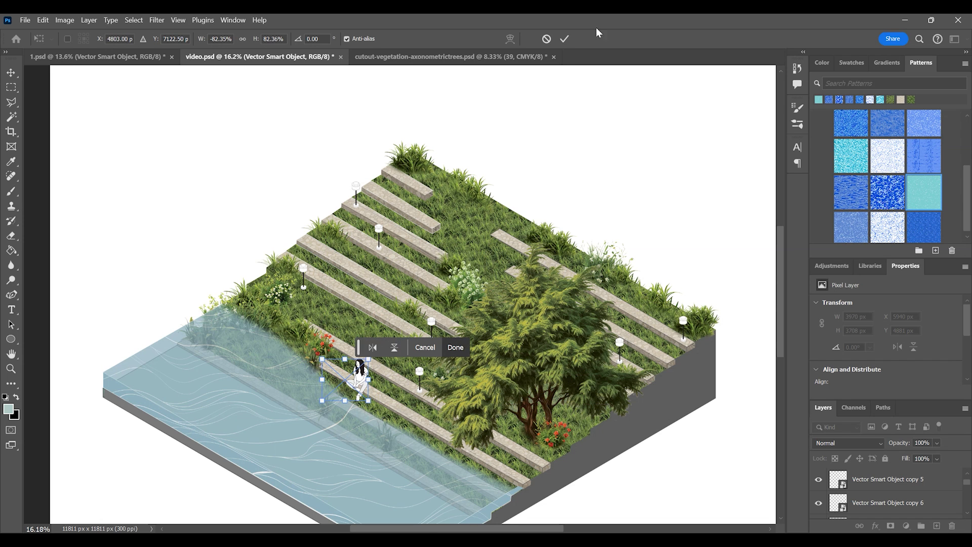
# - In Illustrator, copy the seated man in the dark jacket
pyautogui.click(605, 154)
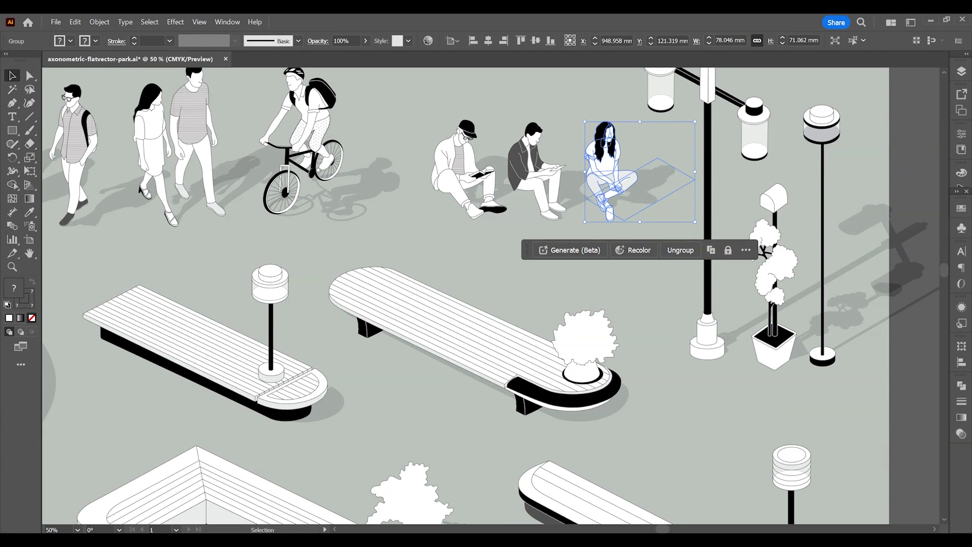
pyautogui.keyDown('shift'); pyautogui.click(531, 167); pyautogui.keyUp('shift')
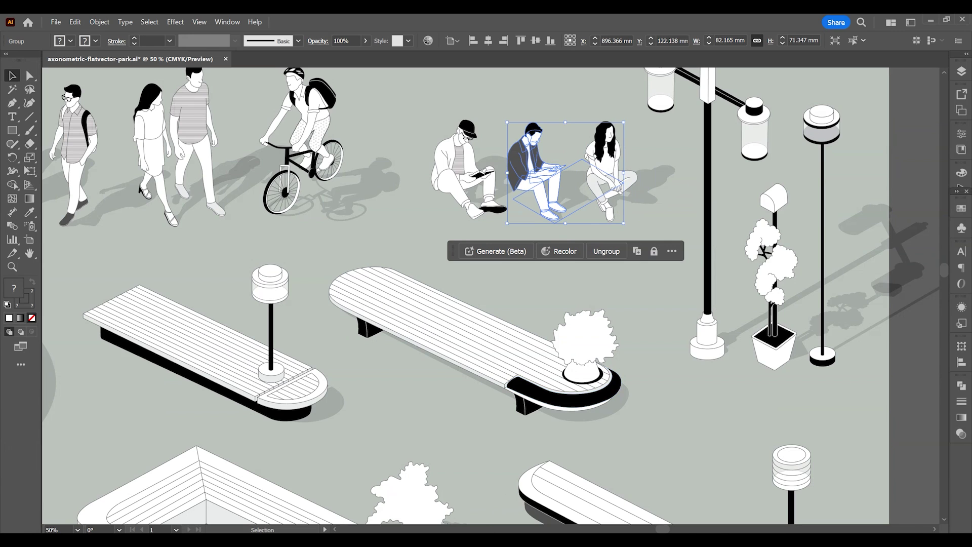
pyautogui.hotkey('alt', 'Tab')
# - Paste the man into Photoshop as a smart object, flip him horizontally, scale to about 88%, and seat him on the strip below the tree
pyautogui.hotkey('ctrl', 'v')
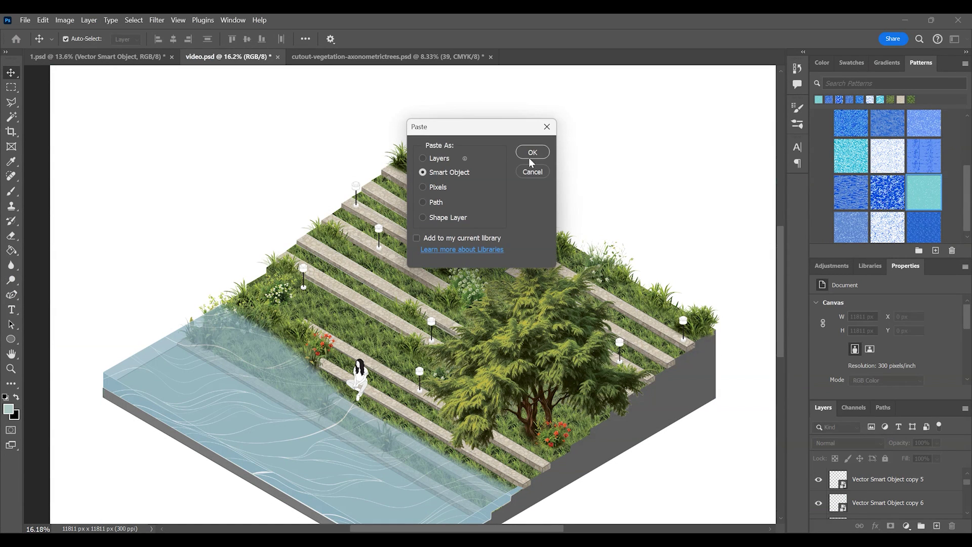
pyautogui.click(531, 154)
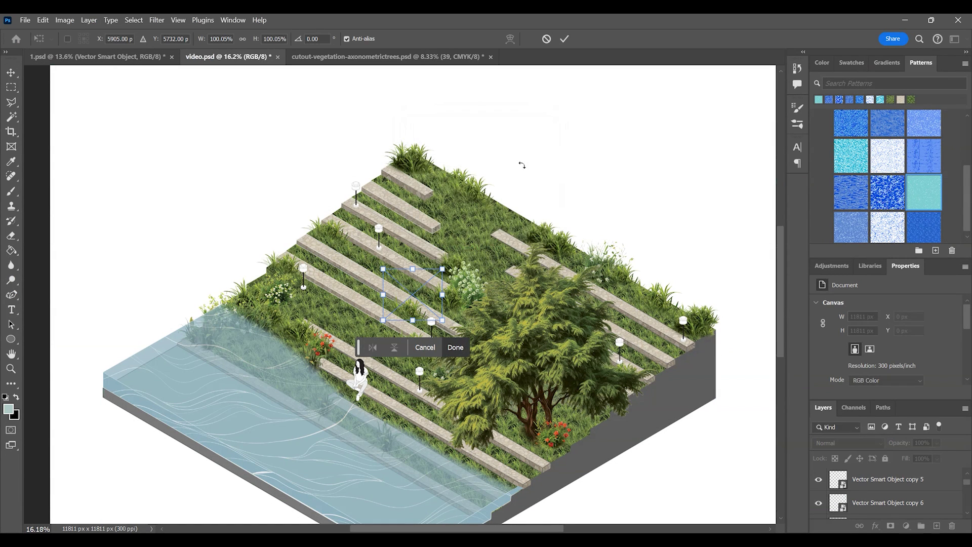
pyautogui.click(371, 347)
pyautogui.click(564, 39)
pyautogui.moveTo(429, 291); pyautogui.dragTo(530, 463)
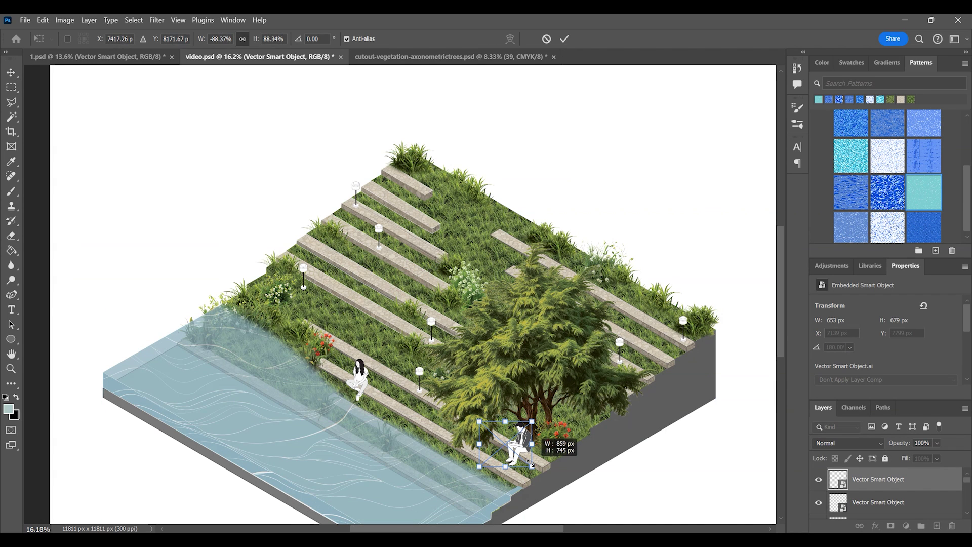
pyautogui.click(564, 39)
# - In Illustrator, select and copy the cluster of birds beside the square pergola
pyautogui.click(568, 190)
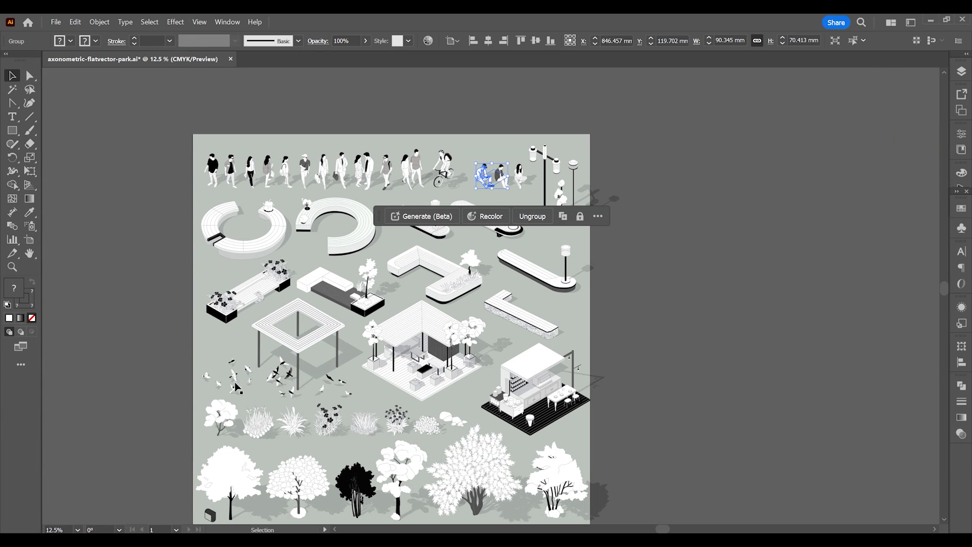
pyautogui.click(236, 384)
pyautogui.click(258, 385)
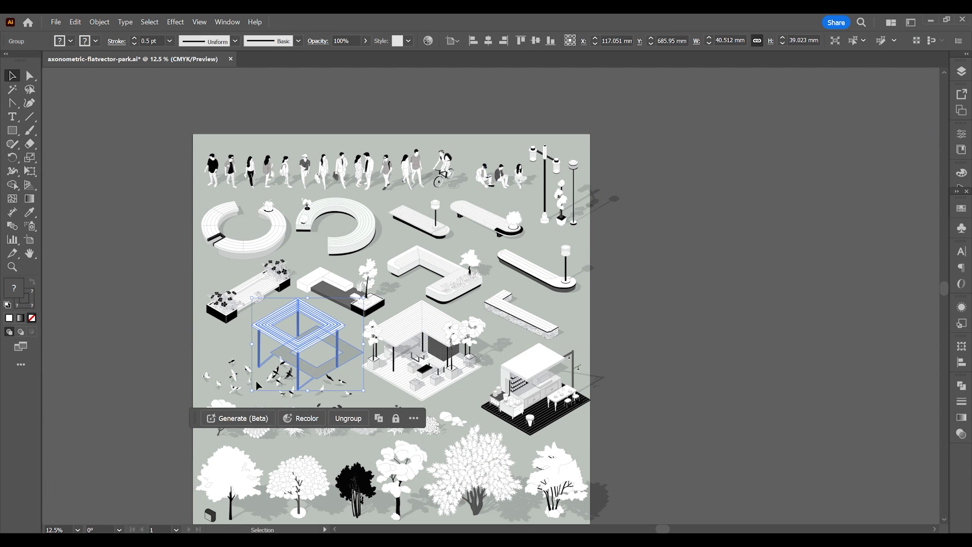
pyautogui.click(250, 394)
pyautogui.moveTo(251, 394); pyautogui.dragTo(199, 352)
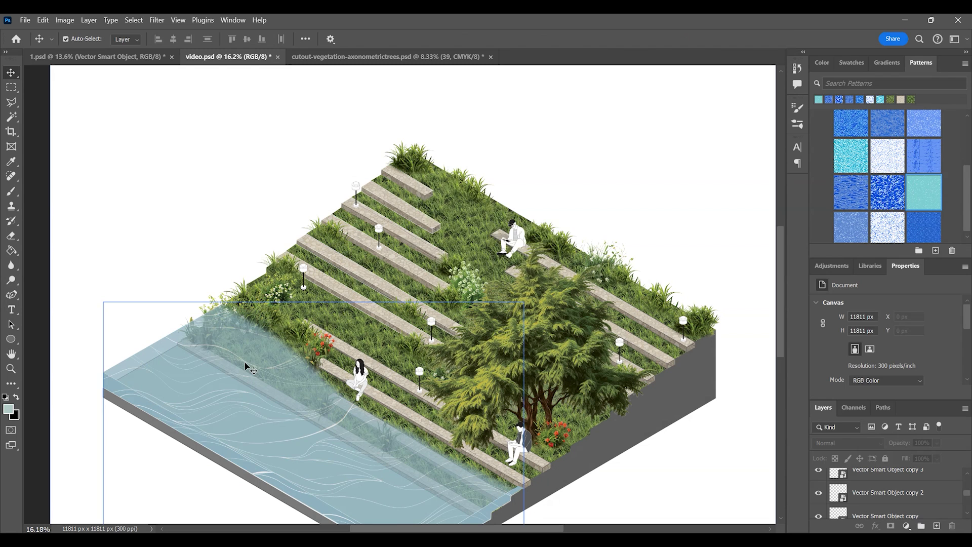
# - Paste the birds into Photoshop as a smart object, and place them scaled over the planted corner where the slope meets the water
pyautogui.hotkey('ctrl', 'v')
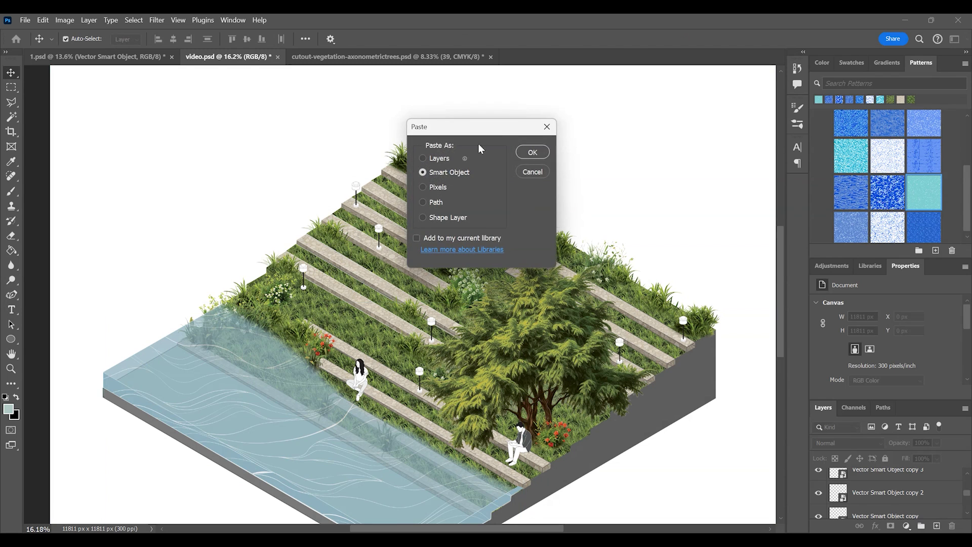
pyautogui.click(532, 152)
pyautogui.moveTo(428, 280); pyautogui.dragTo(226, 277)
pyautogui.moveTo(264, 246); pyautogui.dragTo(231, 298)
pyautogui.click(564, 39)
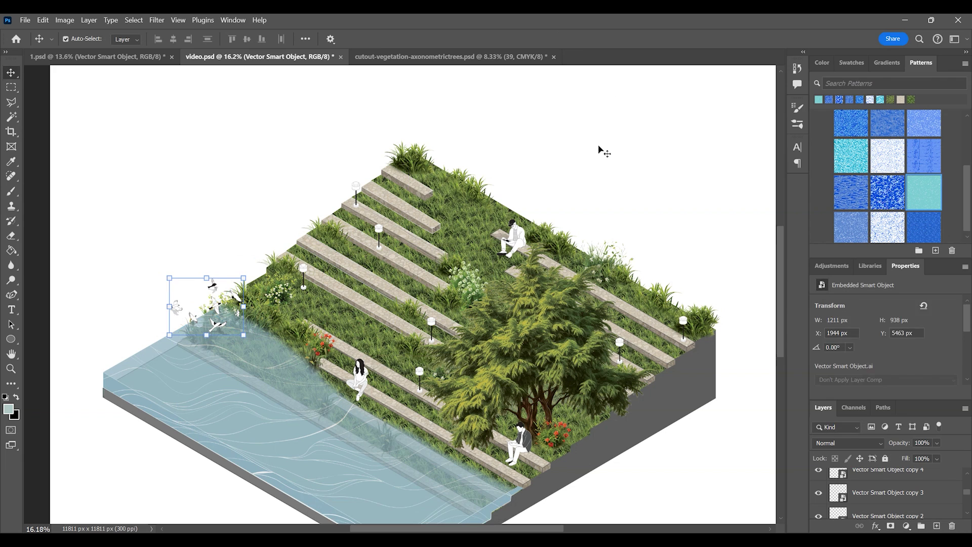
# - Move the lamp beside the tree to the end of the stone strip next to the foliage, and select Layer 3
pyautogui.click(432, 328)
pyautogui.moveTo(458, 314); pyautogui.dragTo(458, 316)
pyautogui.click(505, 299)
pyautogui.click(645, 165)
pyautogui.click(540, 310)
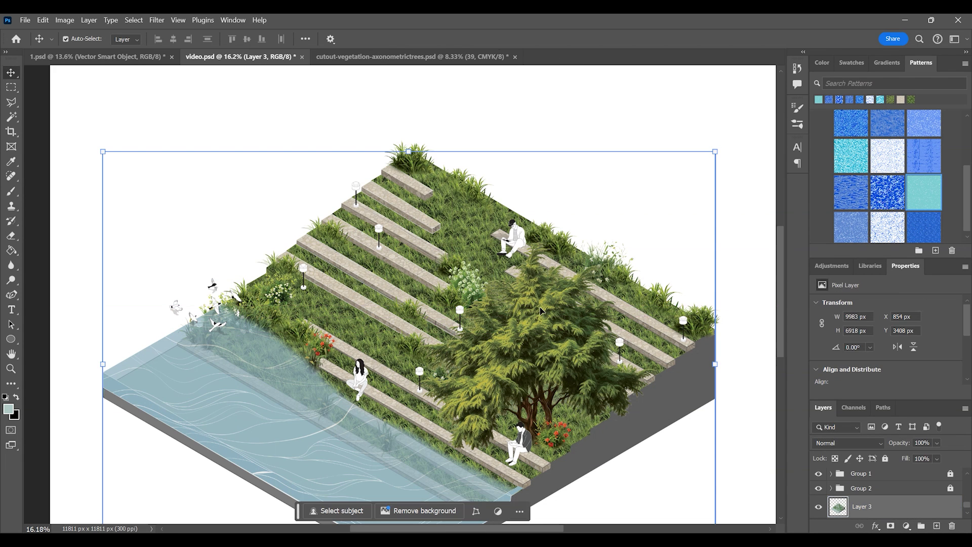
# - Scale the large tree down to 93.15% and shift the seated man below it slightly along his stone strip
pyautogui.click(950, 473)
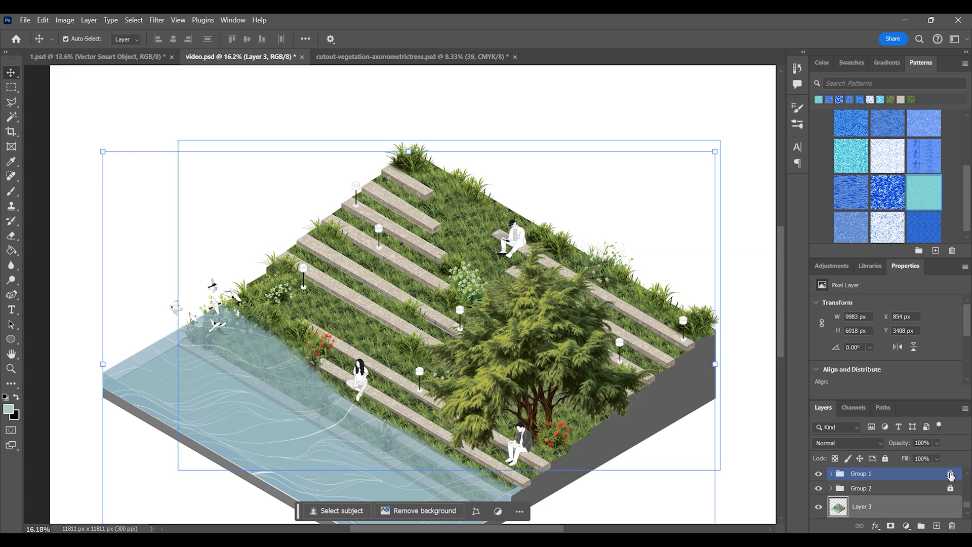
pyautogui.click(545, 327)
pyautogui.moveTo(416, 243); pyautogui.dragTo(431, 255)
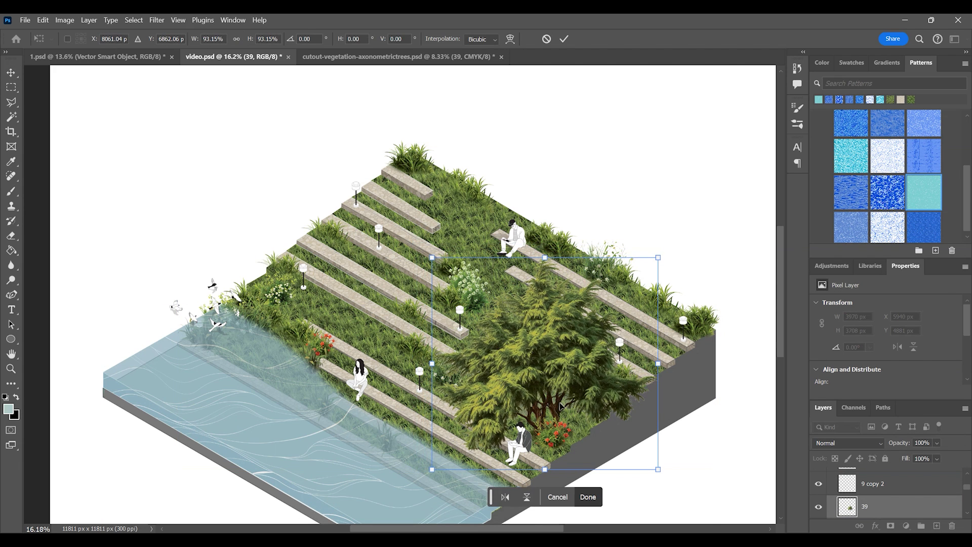
pyautogui.click(563, 39)
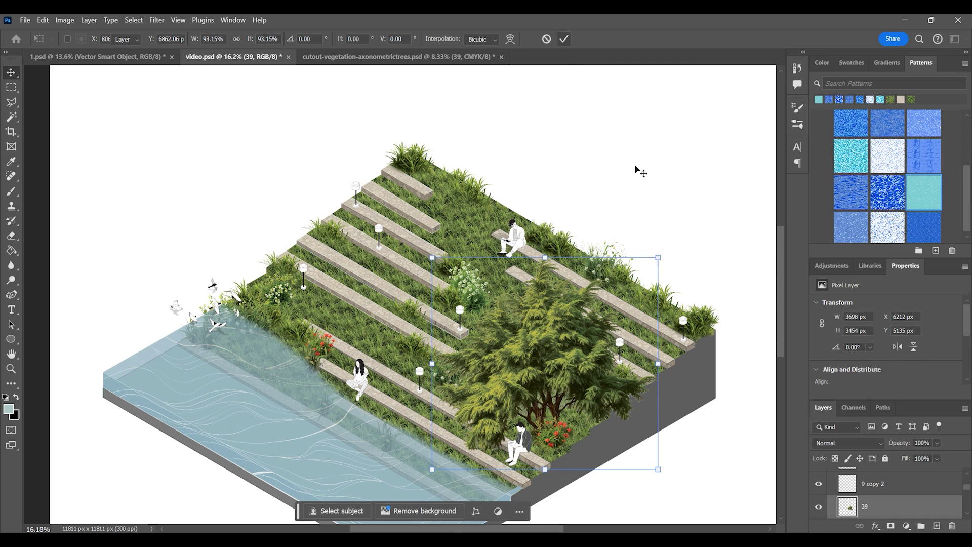
pyautogui.moveTo(521, 448); pyautogui.dragTo(529, 452)
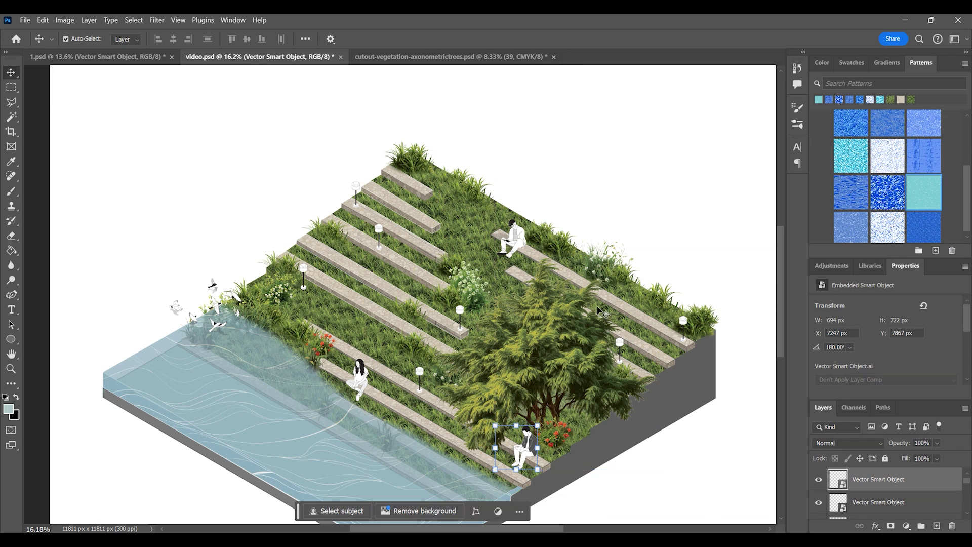
pyautogui.click(658, 198)
# - In Illustrator, copy the flowering shrub with black blooms onto the empty area beside the artboard, without its shadow
pyautogui.scroll(-4, 512, 239)
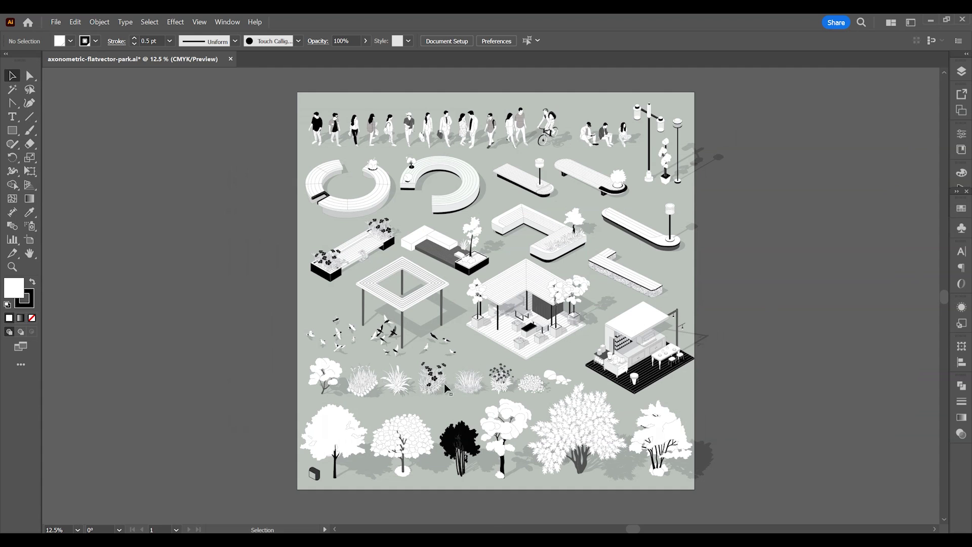
pyautogui.click(439, 383)
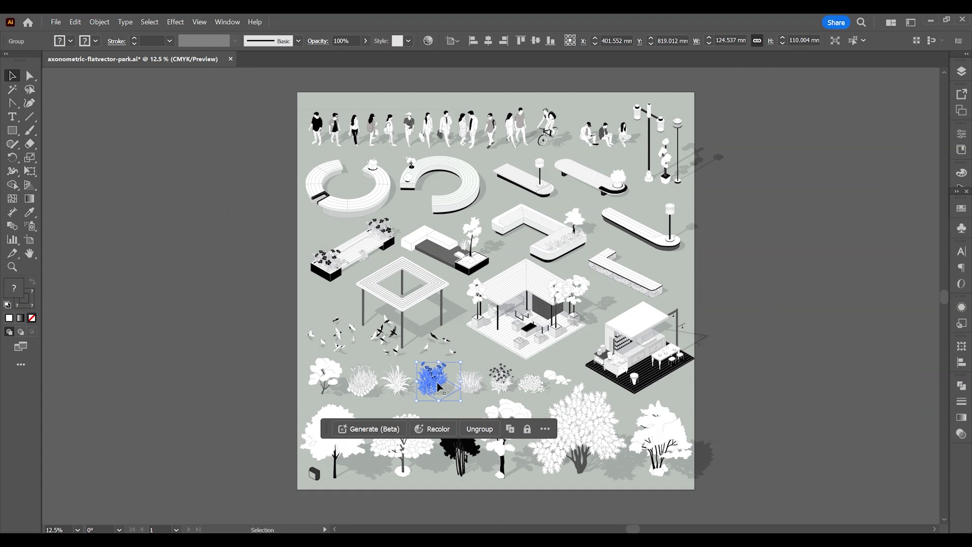
pyautogui.doubleClick(438, 383)
pyautogui.moveTo(439, 383); pyautogui.dragTo(242, 309)
pyautogui.click(447, 390)
pyautogui.press('Delete')
pyautogui.press('Escape')
pyautogui.scroll(3, 187, 288)
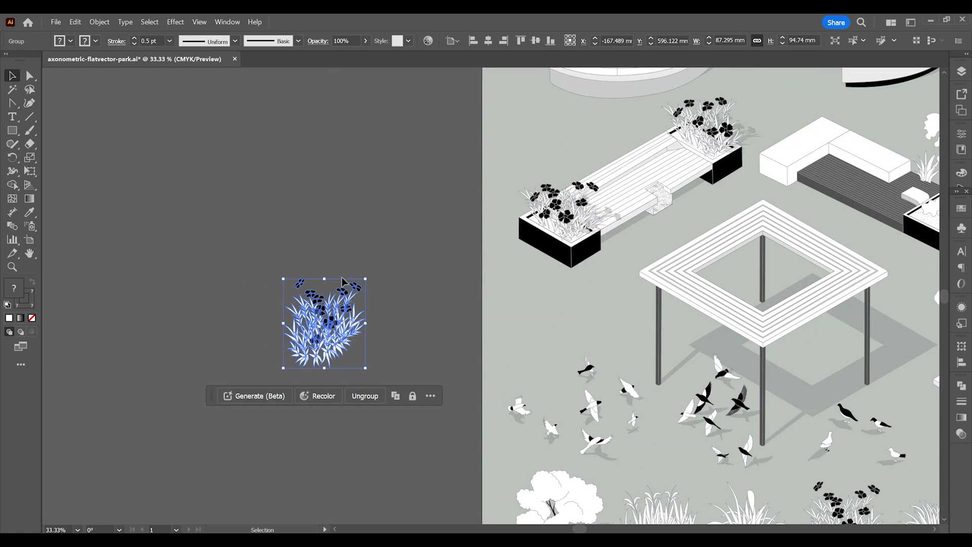
# - Scale the copied shrub to about 73 × 79 mm and fill it with black, 000000
pyautogui.moveTo(365, 278); pyautogui.dragTo(352, 293)
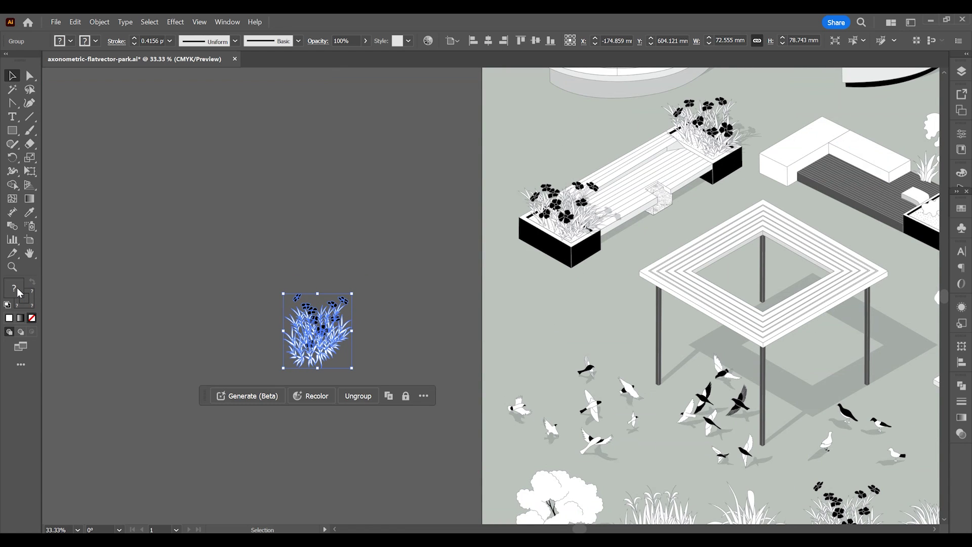
pyautogui.doubleClick(18, 293)
pyautogui.write('000000')
pyautogui.press('Return')
pyautogui.click(448, 221)
# - Draw a circle about 119 mm in diameter around the black shrub, with no fill and a 2 pt black stroke
pyautogui.scroll(-2, 447, 222)
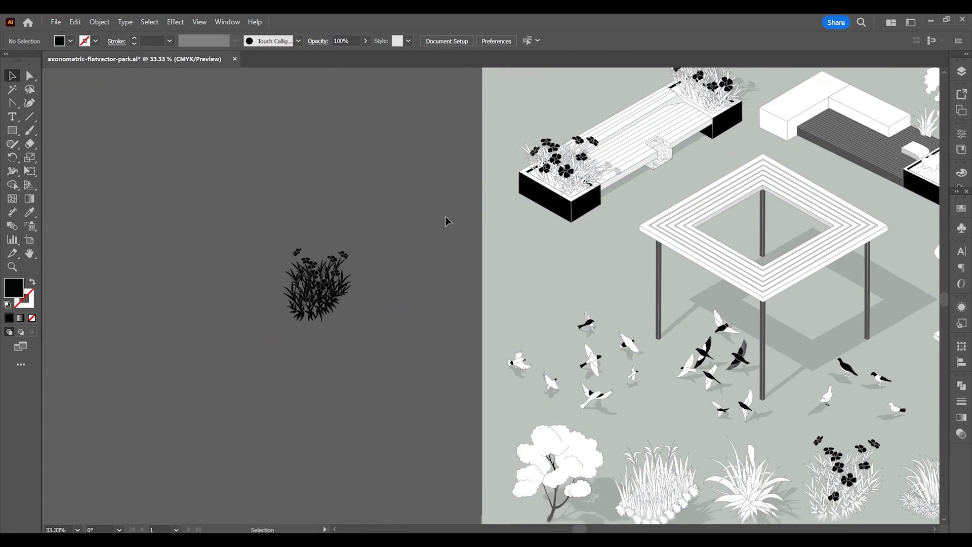
pyautogui.scroll(-1, 448, 221)
pyautogui.scroll(1, 236, 253)
pyautogui.scroll(-2, 403, 220)
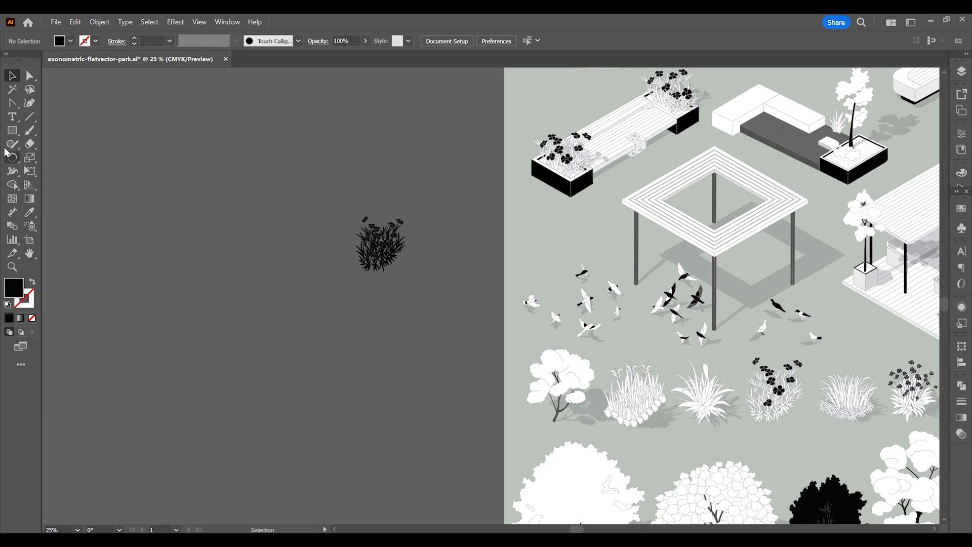
pyautogui.moveTo(12, 130); pyautogui.dragTo(48, 157)
pyautogui.moveTo(336, 200); pyautogui.dragTo(420, 284)
pyautogui.press('/')
pyautogui.click(170, 40)
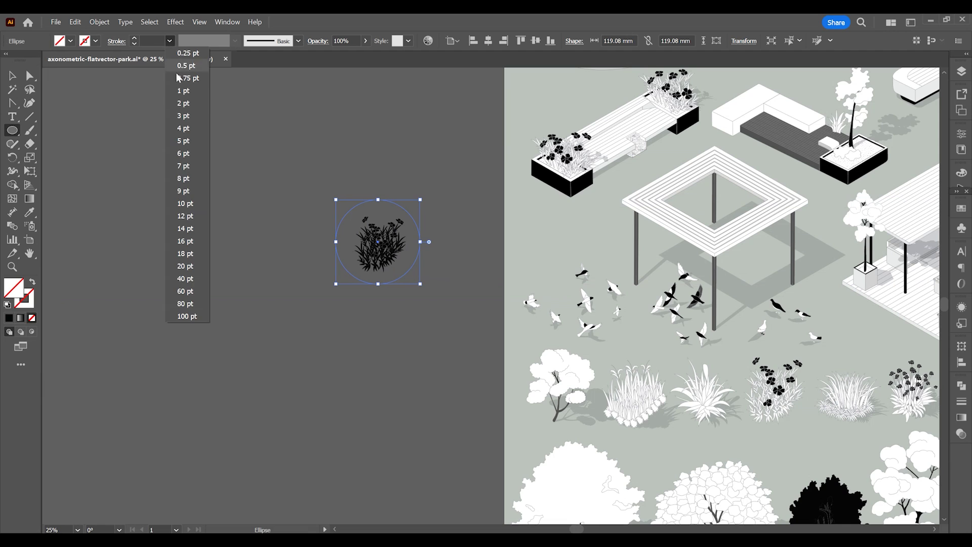
pyautogui.click(187, 90)
pyautogui.press('v')
pyautogui.click(169, 40)
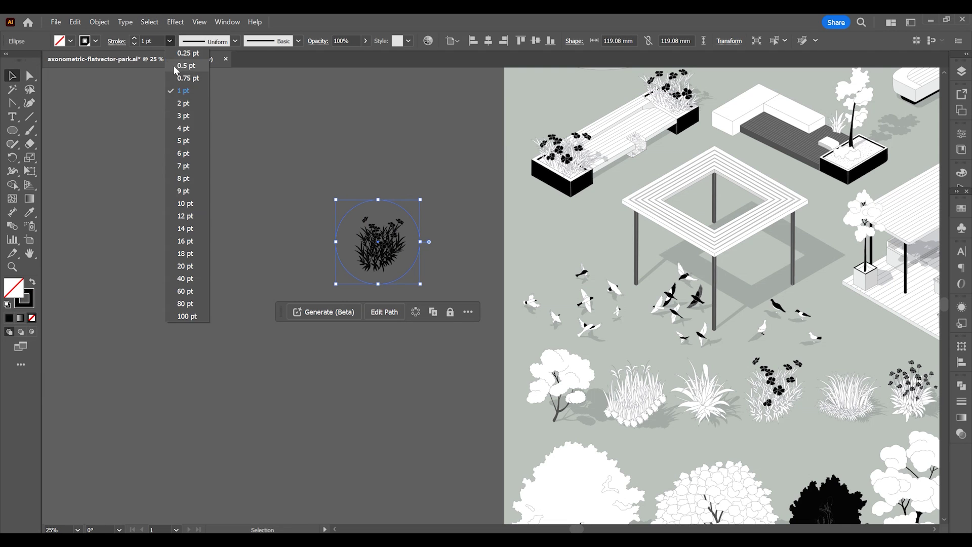
pyautogui.click(186, 90)
# - Shrink the circle slightly so that it frames the shrub more tightly
pyautogui.moveTo(338, 199); pyautogui.dragTo(340, 203)
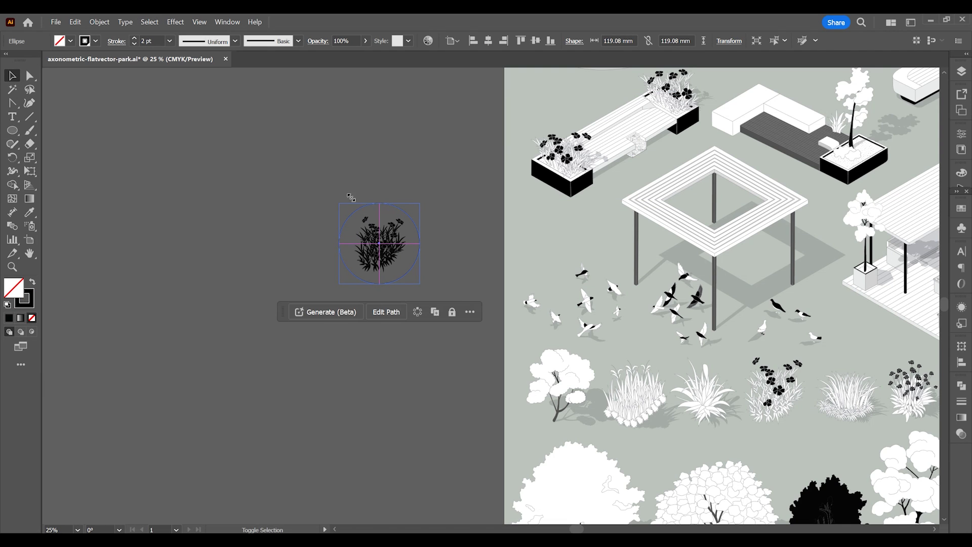
pyautogui.click(428, 168)
pyautogui.click(399, 280)
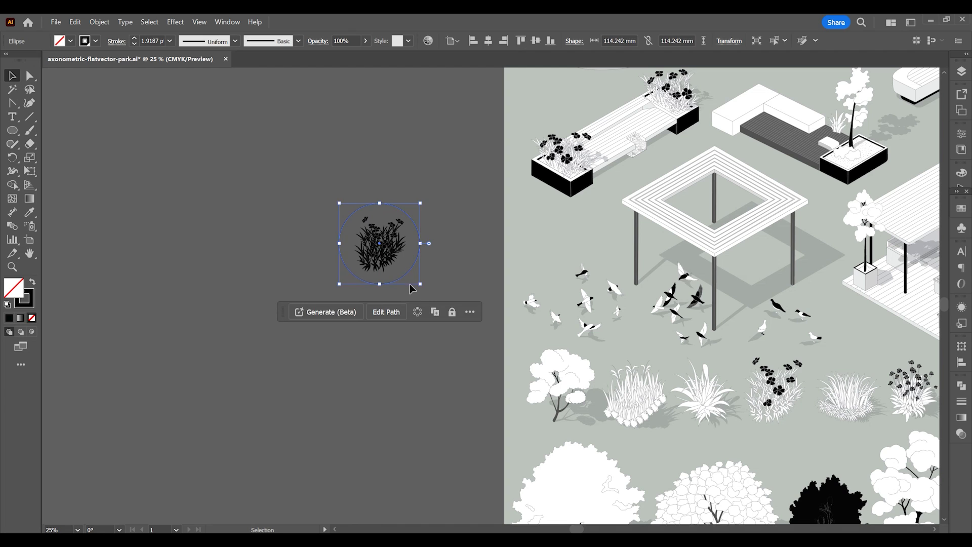
pyautogui.moveTo(420, 284); pyautogui.dragTo(418, 282)
pyautogui.click(426, 257)
# - Draw a vertical line about 285 mm long below the circle with the Pen tool
pyautogui.scroll(-1, 373, 151)
pyautogui.scroll(-1, 372, 151)
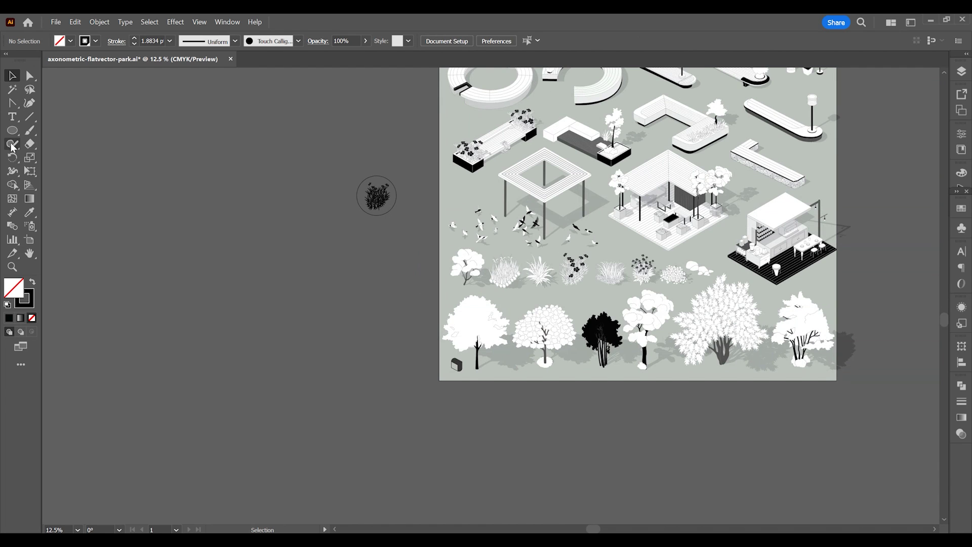
pyautogui.moveTo(14, 105); pyautogui.dragTo(54, 107)
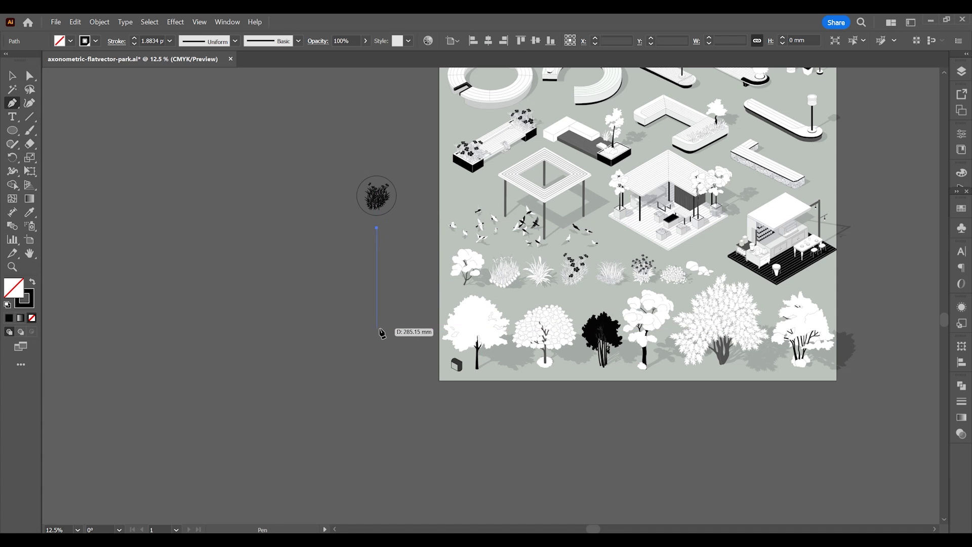
pyautogui.click(379, 329)
pyautogui.press('v')
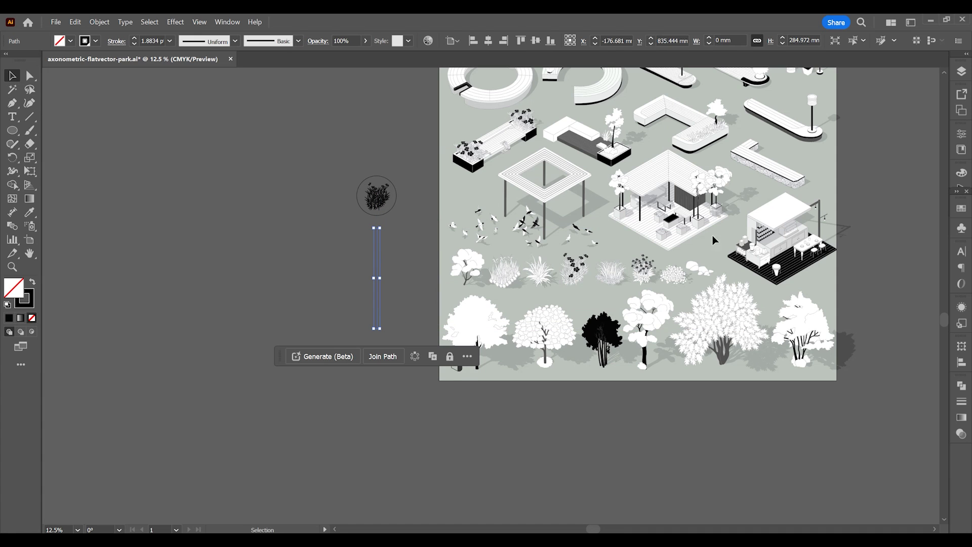
# - Finish the lower end of the vertical line with a round dot arrowhead and adjust the line beneath the circle
pyautogui.click(961, 402)
pyautogui.click(918, 464)
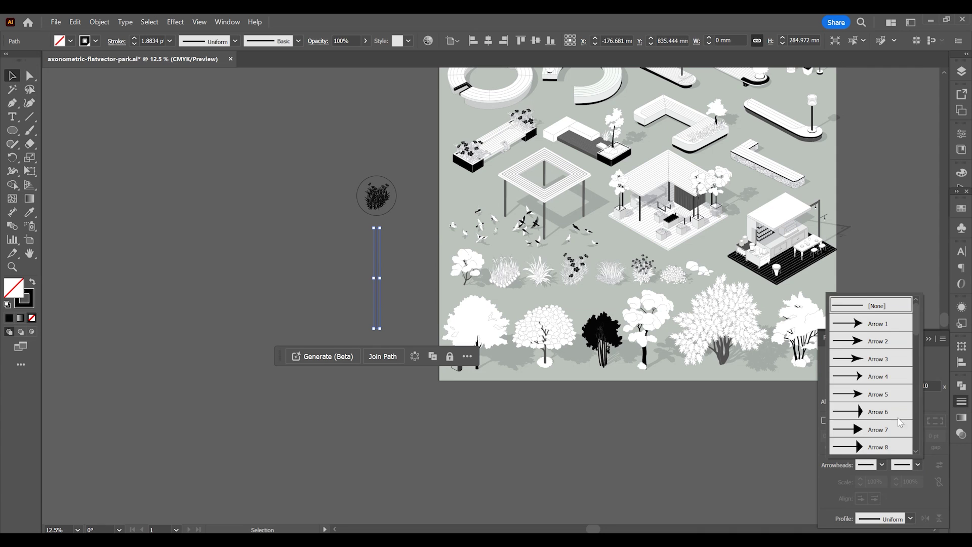
pyautogui.click(887, 414)
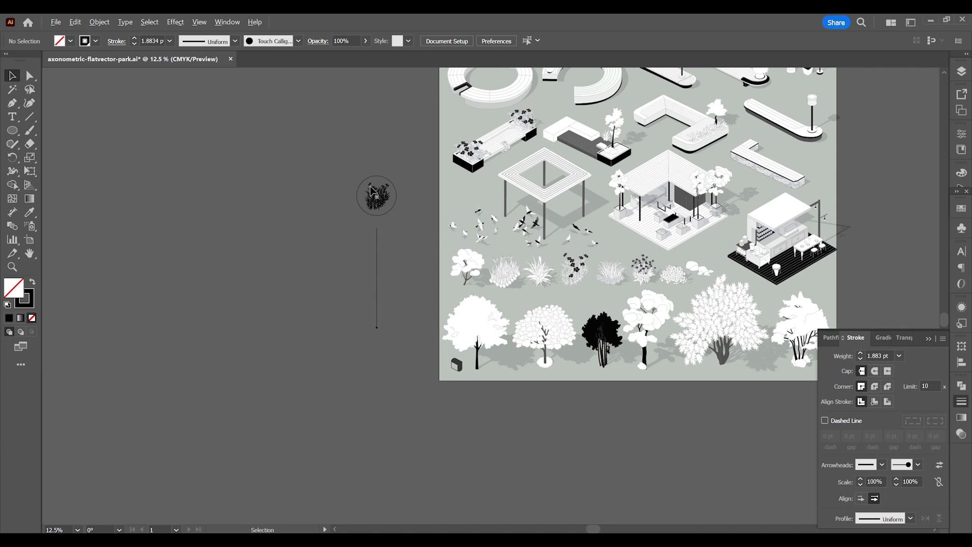
pyautogui.scroll(2, 372, 222)
pyautogui.moveTo(384, 234); pyautogui.dragTo(382, 226)
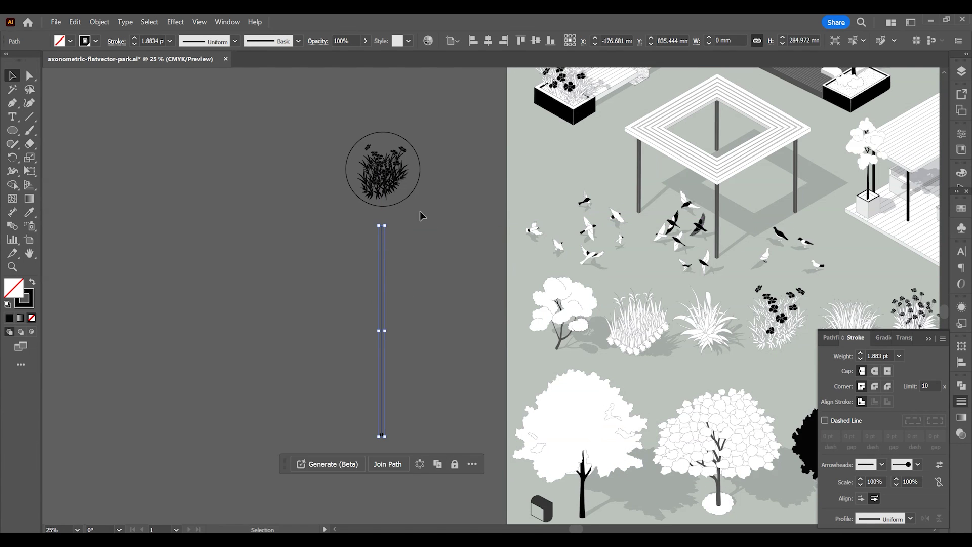
pyautogui.click(459, 409)
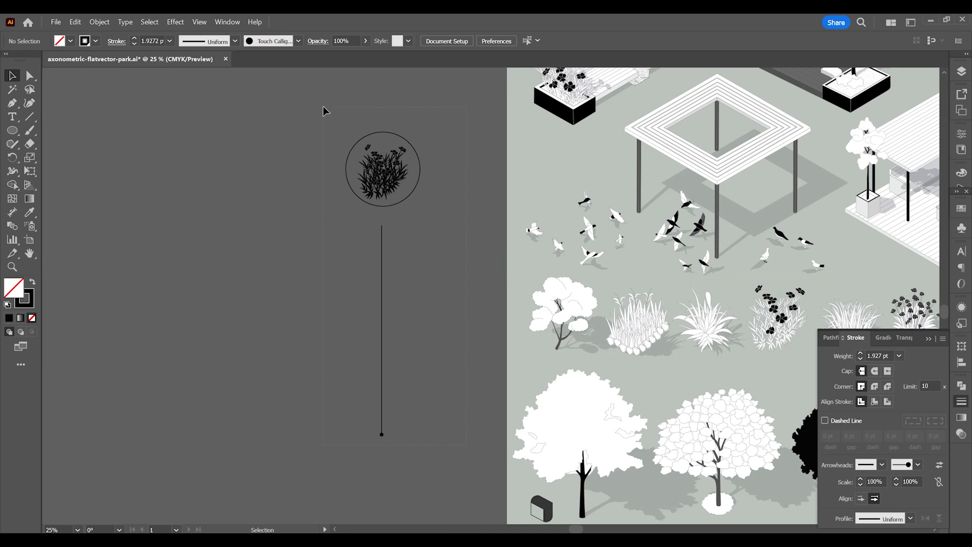
# - Select only the black shrub and centre it inside the circle
pyautogui.moveTo(324, 108); pyautogui.dragTo(434, 187)
pyautogui.keyDown('shift'); pyautogui.click(417, 183); pyautogui.keyUp('shift')
pyautogui.moveTo(359, 201); pyautogui.dragTo(360, 199)
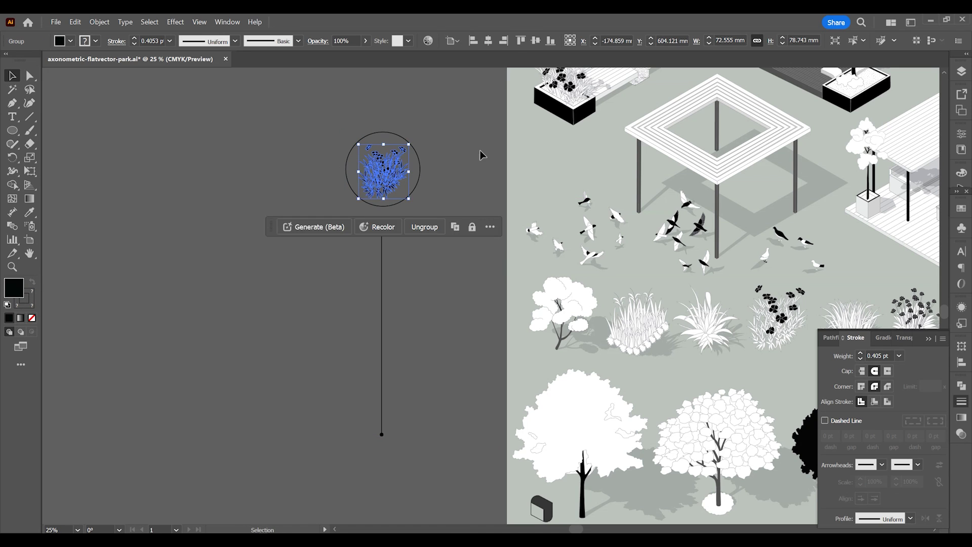
pyautogui.click(482, 154)
# - Copy the shrub, circle and line into Photoshop as a smart object, scaled to 65.15% and standing above the planted edge near the birds
pyautogui.moveTo(445, 460); pyautogui.dragTo(316, 134)
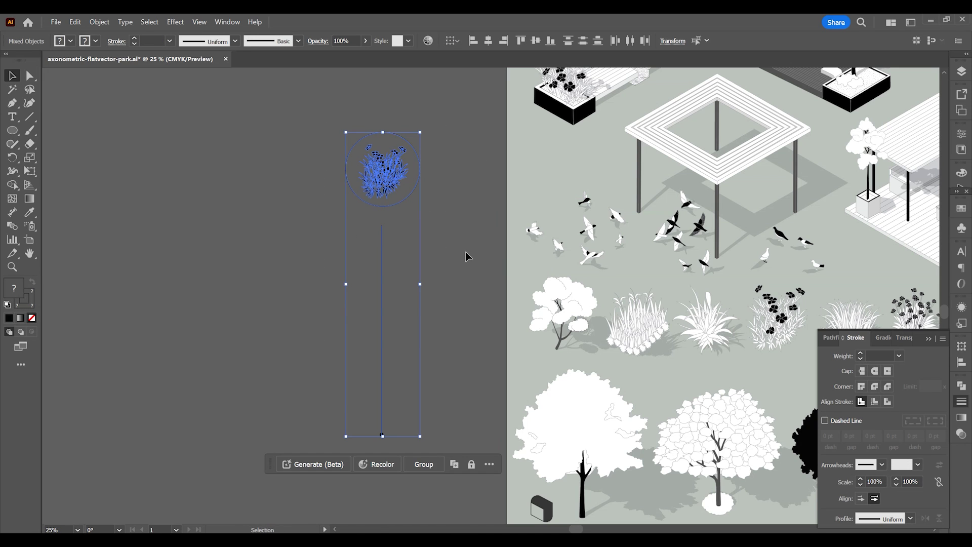
pyautogui.click(485, 350)
pyautogui.hotkey('alt', 'Tab')
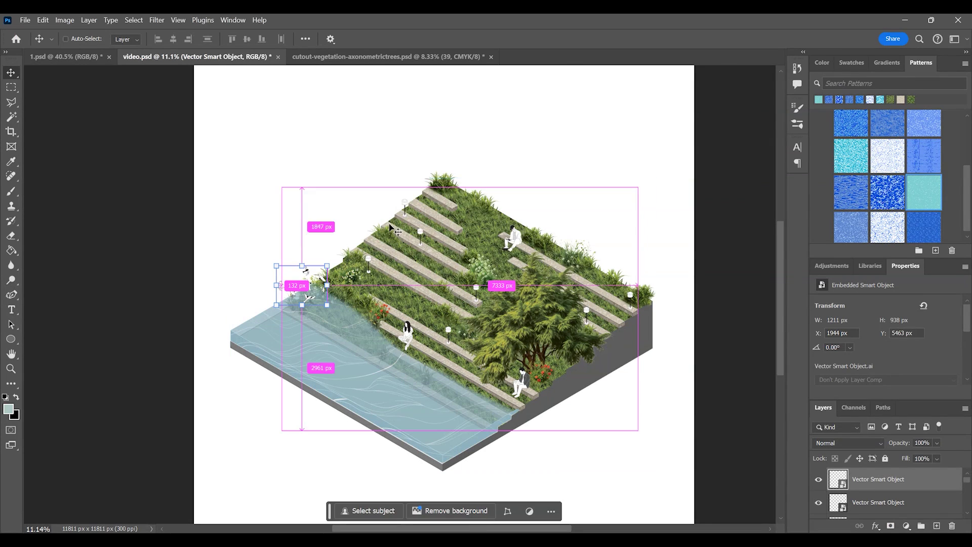
pyautogui.hotkey('ctrl', 'v')
pyautogui.click(531, 150)
pyautogui.moveTo(439, 198); pyautogui.dragTo(347, 130)
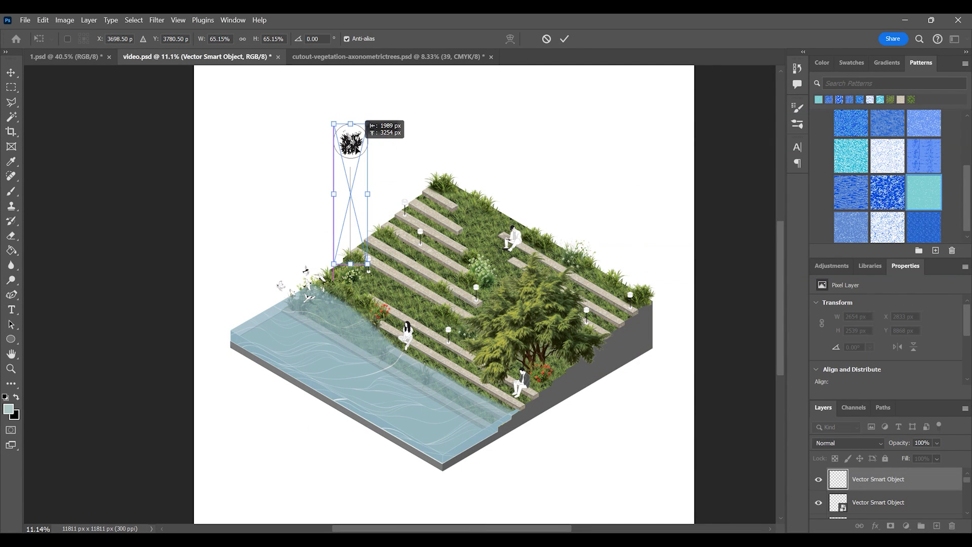
pyautogui.click(564, 39)
pyautogui.click(580, 121)
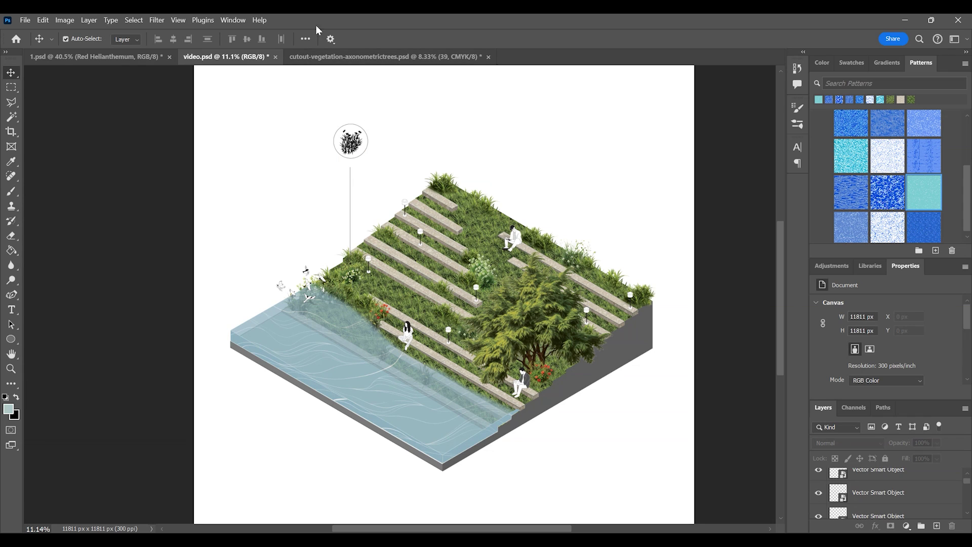
# - Add the label "Red Helianthemum" in Edu QLD Beginner at 38.16 pt and position it directly under the circled shrub
pyautogui.click(11, 309)
pyautogui.click(324, 172)
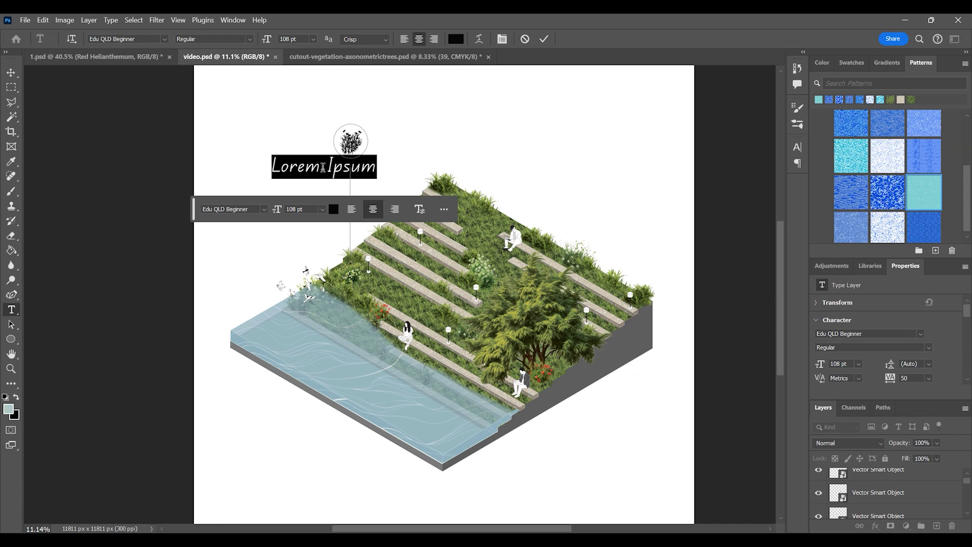
pyautogui.write('Red Helianthemum')
pyautogui.press('Escape')
pyautogui.press('v')
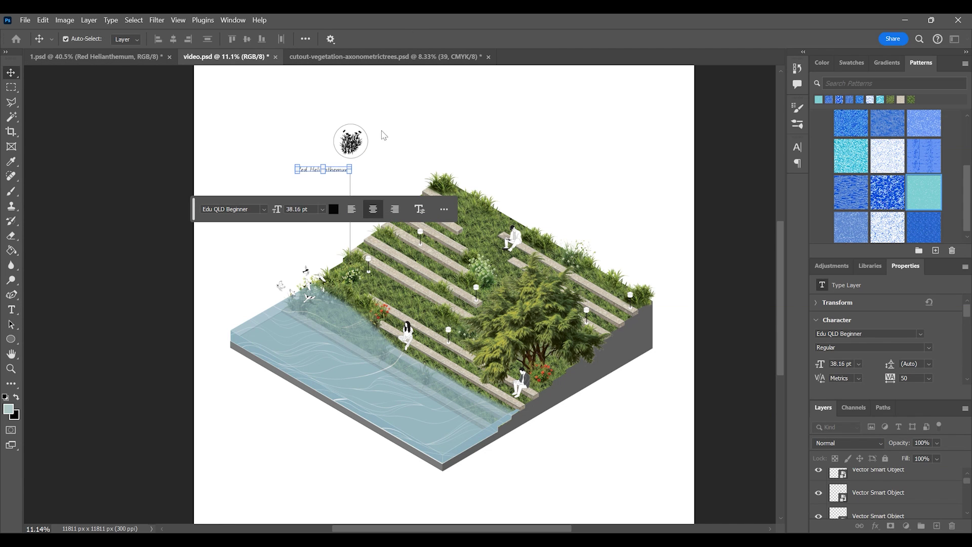
pyautogui.moveTo(329, 174); pyautogui.dragTo(369, 162)
pyautogui.click(416, 116)
# - Link the Red Helianthemum label to its callout symbol and scale the pair down slightly
pyautogui.keyDown('shift'); pyautogui.click(350, 143); pyautogui.keyUp('shift')
pyautogui.rightClick(871, 487)
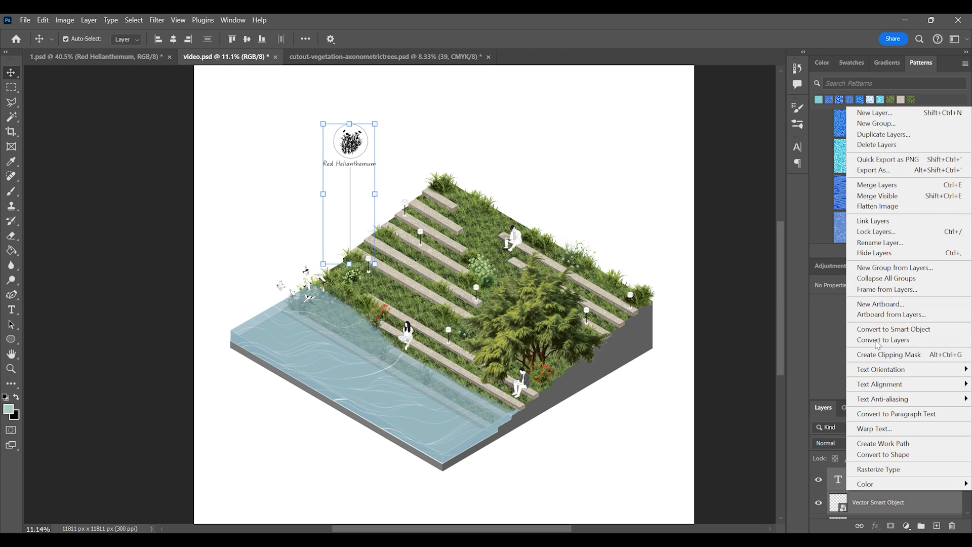
pyautogui.click(872, 221)
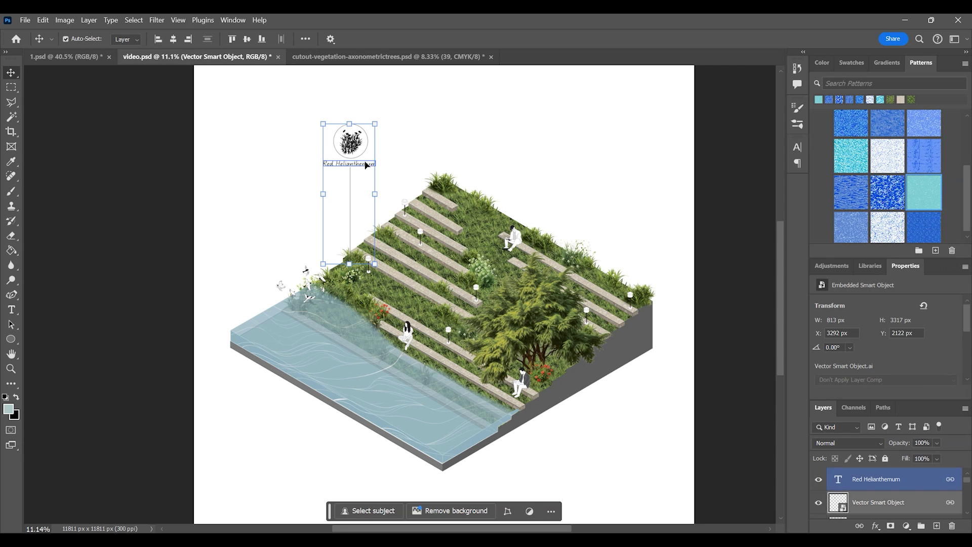
pyautogui.moveTo(373, 116); pyautogui.dragTo(366, 132)
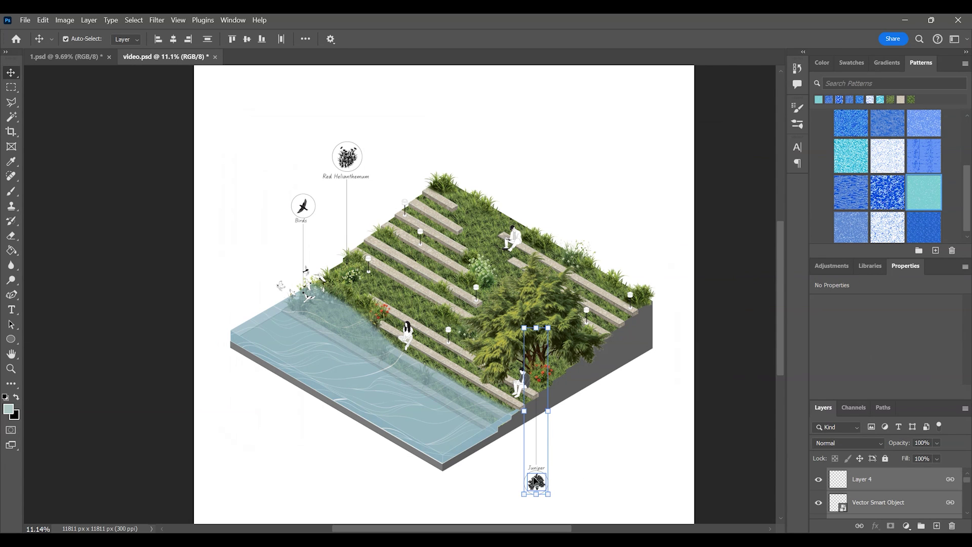
# - Shift the Juniper callout slightly away from the seated man, and move the red flowers beside him closer
pyautogui.click(571, 468)
pyautogui.moveTo(536, 489); pyautogui.dragTo(544, 488)
pyautogui.click(603, 442)
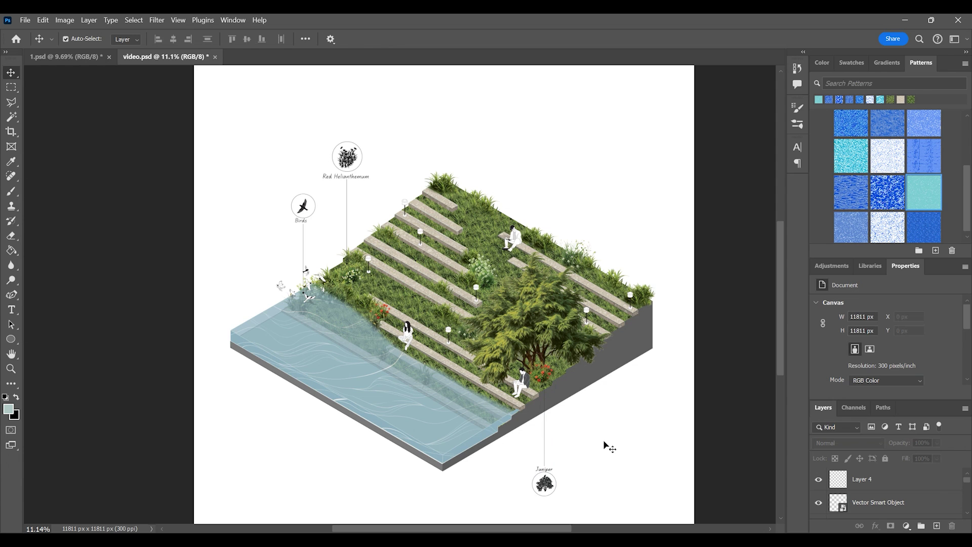
pyautogui.moveTo(554, 392); pyautogui.dragTo(540, 377)
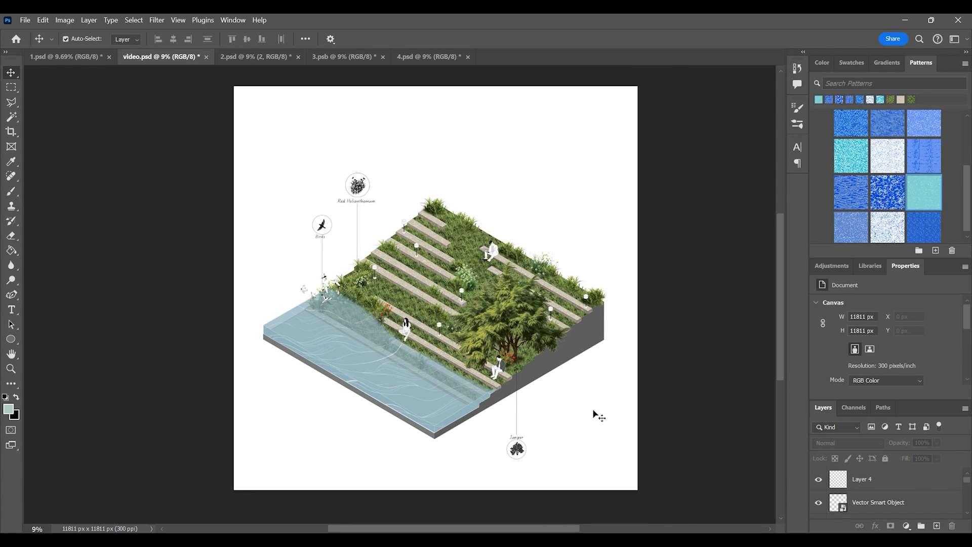
# - Go through the open diagram documents to Untitled-1 and show the finished renders in place of its four flat axonometric tiles
pyautogui.hotkey('ctrl', 'Tab')
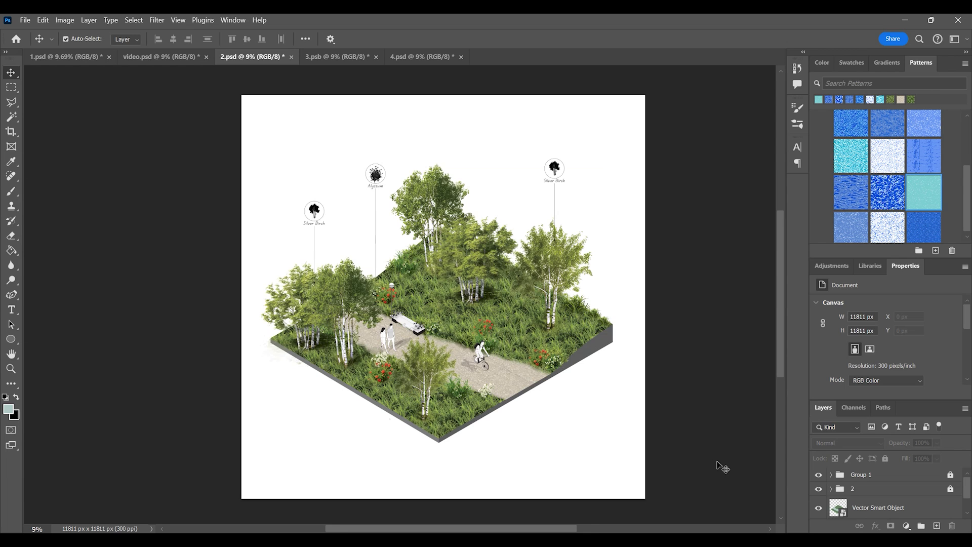
pyautogui.hotkey('ctrl', 'Tab')
pyautogui.hotkey('ctrl', 'Tab')
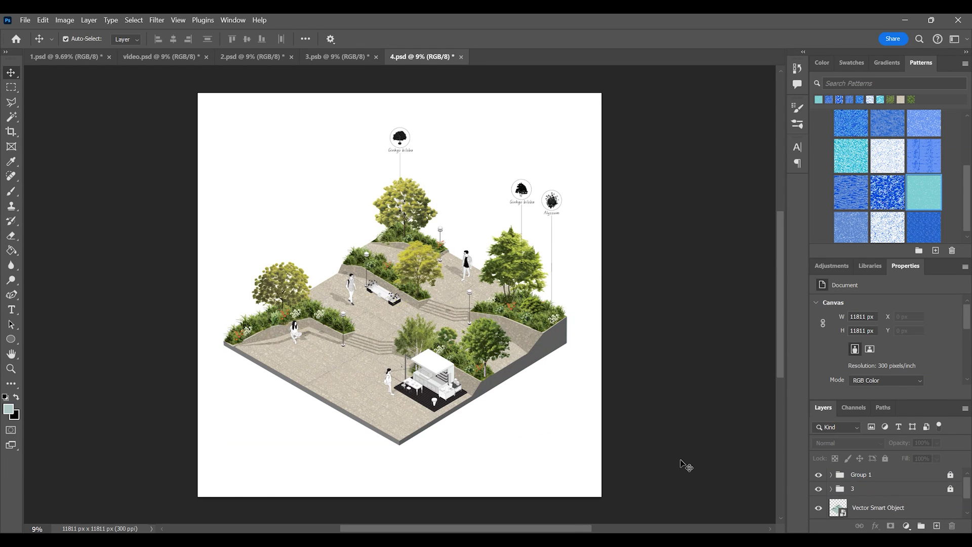
pyautogui.hotkey('ctrl', 'Tab')
pyautogui.click(434, 373)
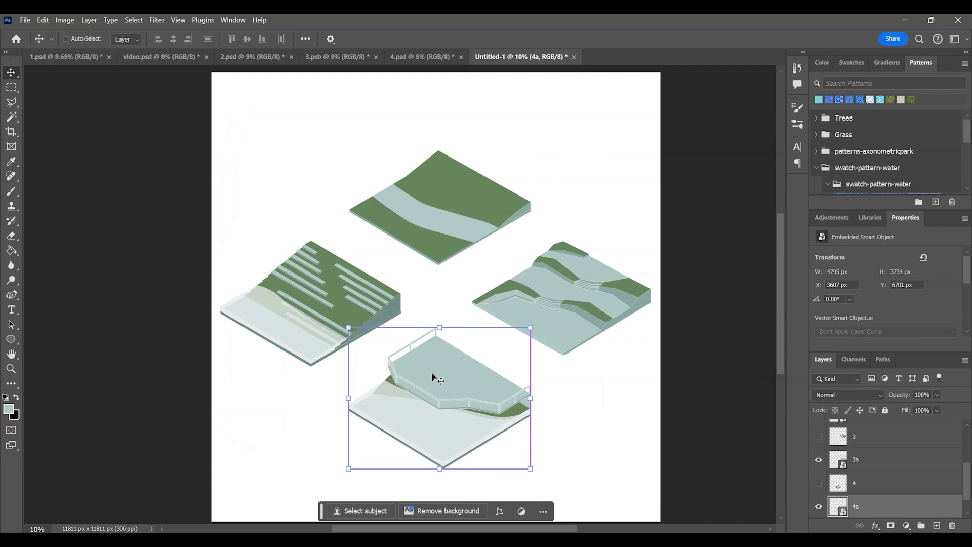
pyautogui.click(508, 304)
pyautogui.click(466, 209)
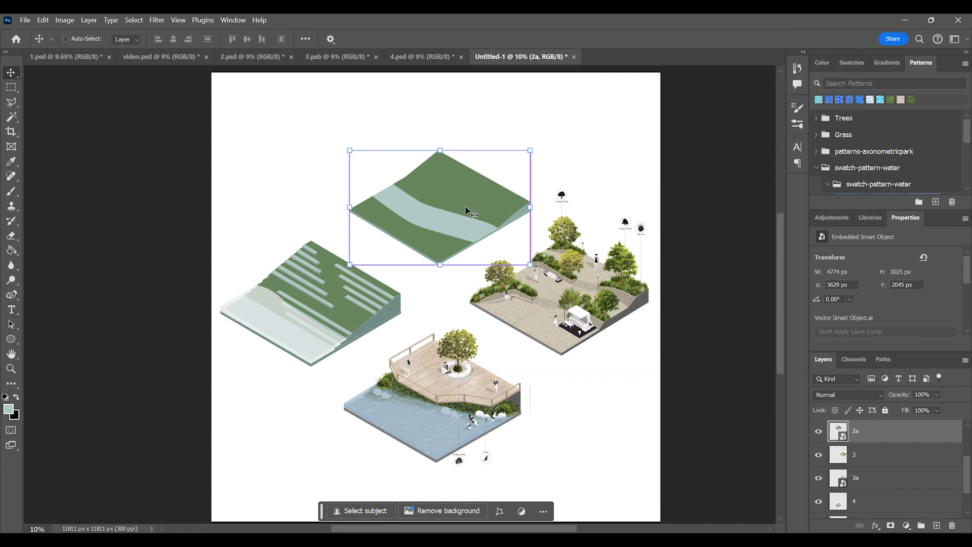
pyautogui.click(375, 305)
pyautogui.click(625, 147)
pyautogui.scroll(2, 465, 283)
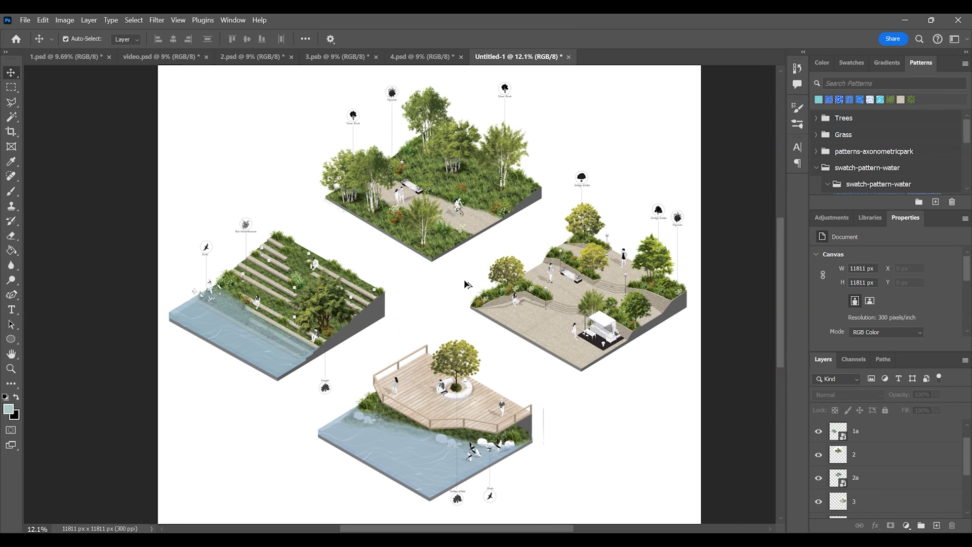